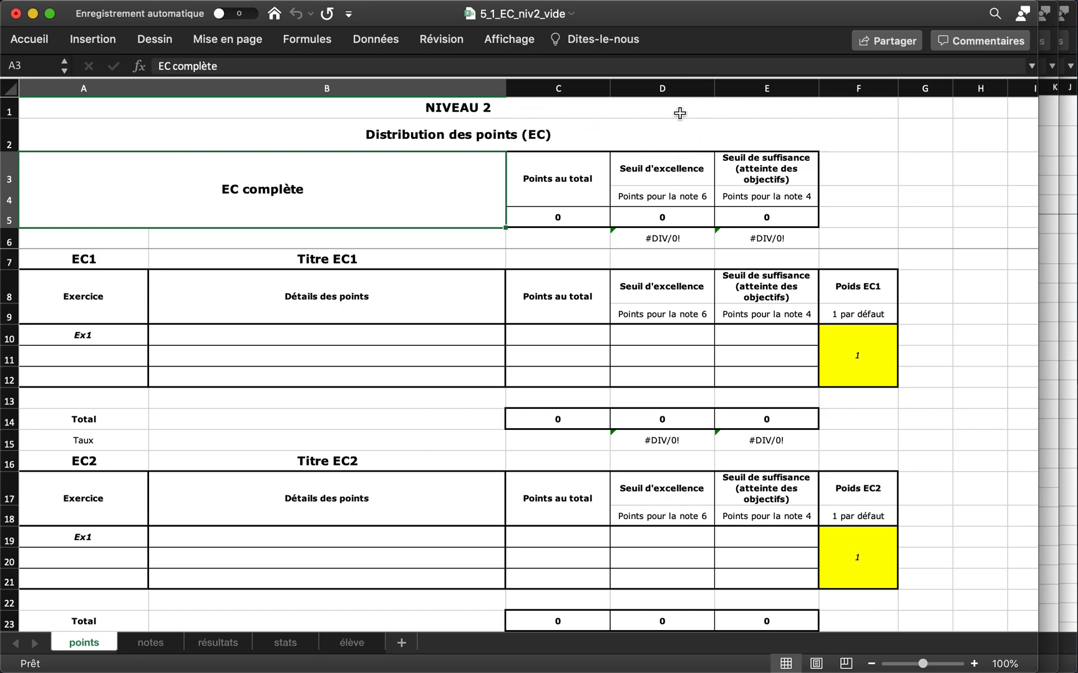
Examine the excellence and sufficiency threshold columns and the EC1 to EC10 point tables on the points sheet
{"action": "left_click", "coordinate": [684, 85]}
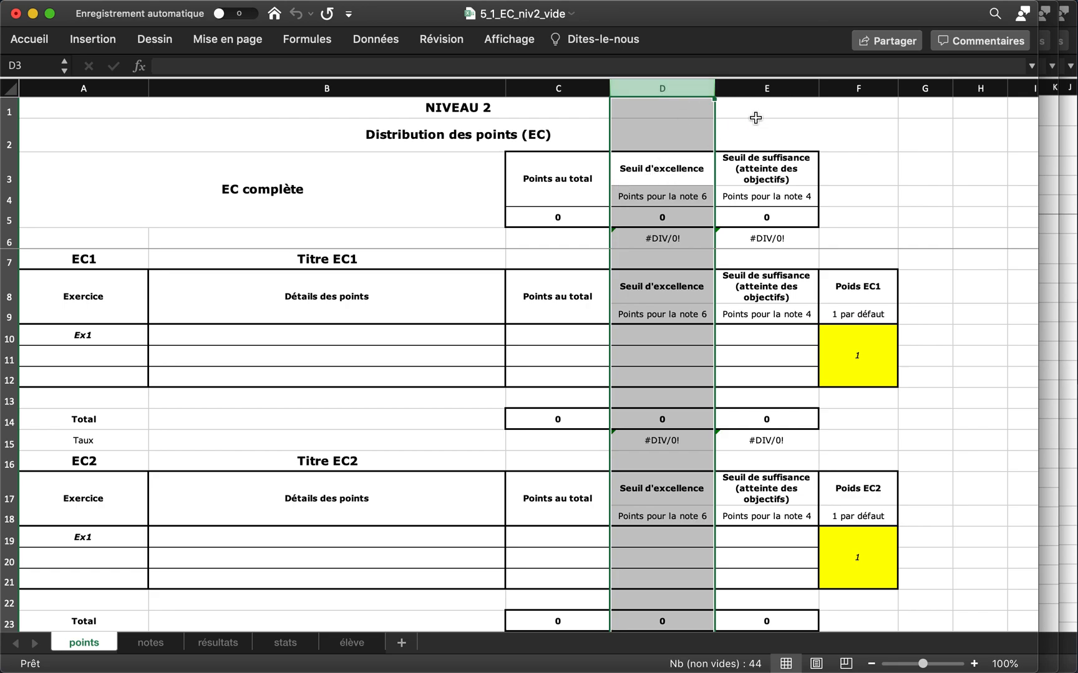
{"action": "left_click", "coordinate": [742, 89]}
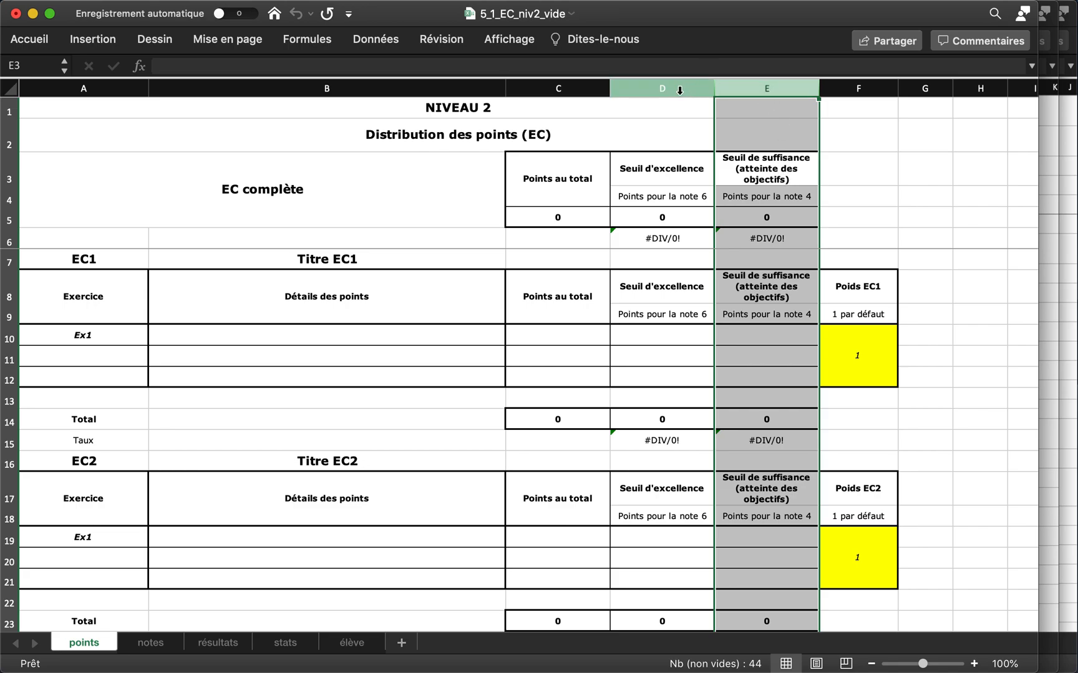
{"action": "left_click", "coordinate": [672, 132]}
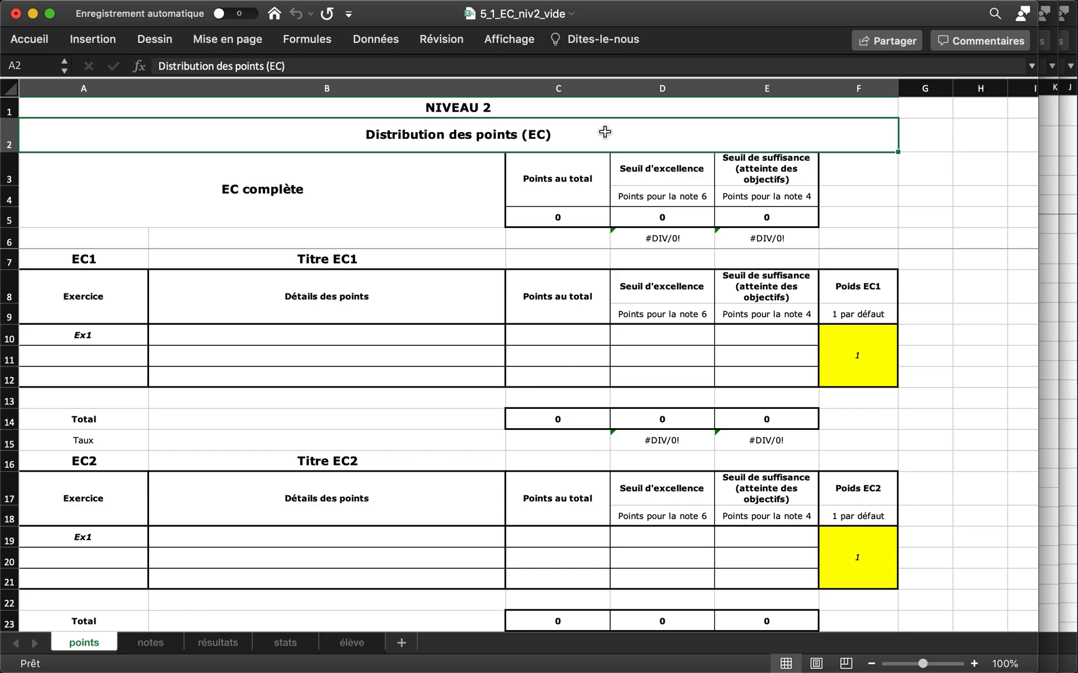
{"action": "left_click", "coordinate": [427, 198]}
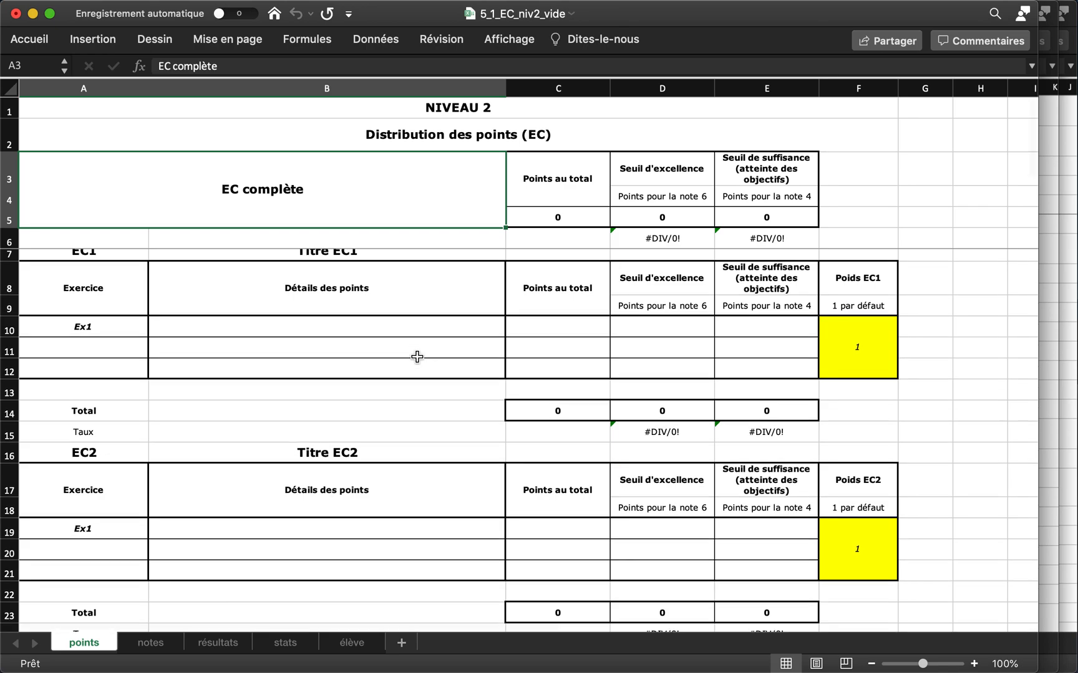
{"action": "scroll", "coordinate": [417, 356], "scroll_direction": "down", "scroll_amount": 5}
{"action": "scroll", "coordinate": [416, 357], "scroll_direction": "down", "scroll_amount": 15}
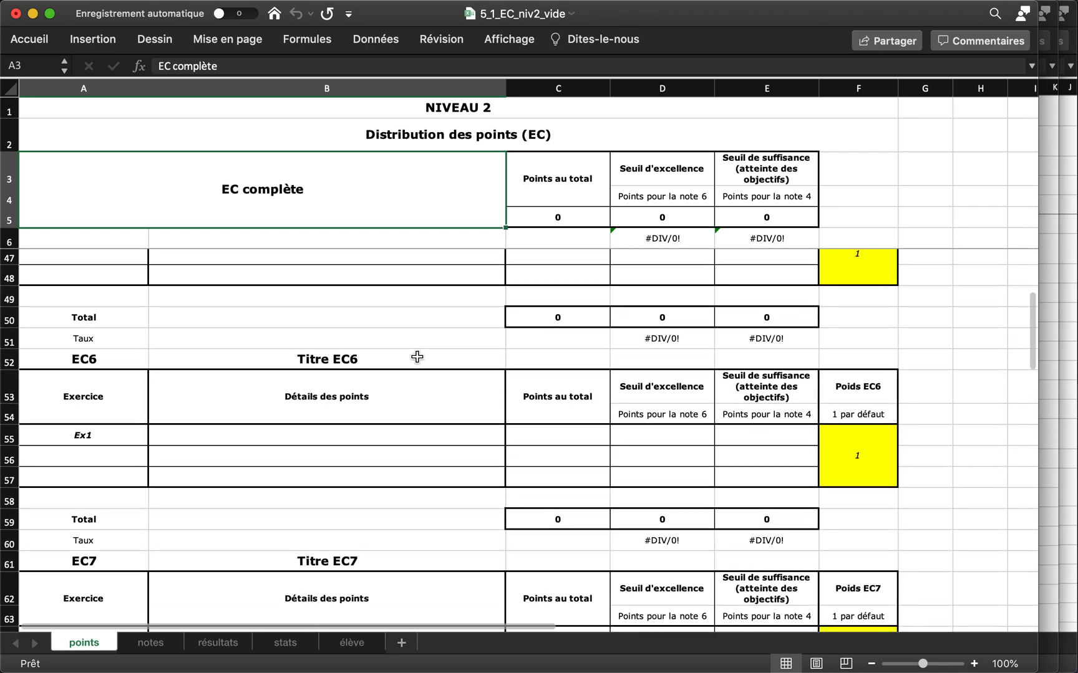
{"action": "scroll", "coordinate": [416, 356], "scroll_direction": "down", "scroll_amount": 5}
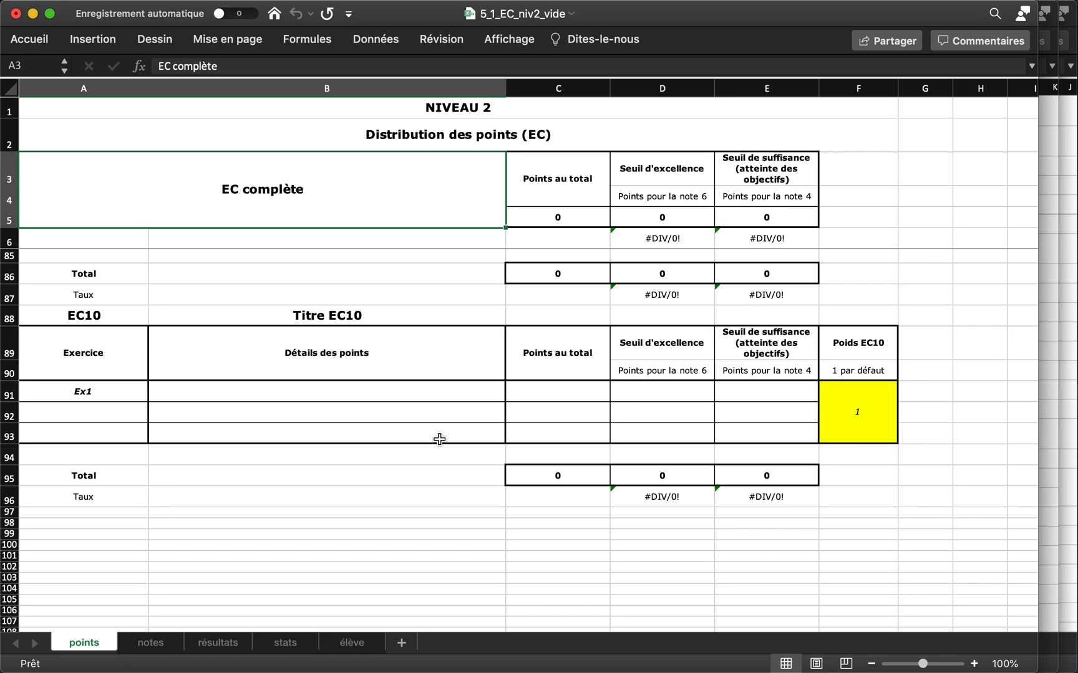
{"action": "scroll", "coordinate": [439, 440], "scroll_direction": "up", "scroll_amount": 20}
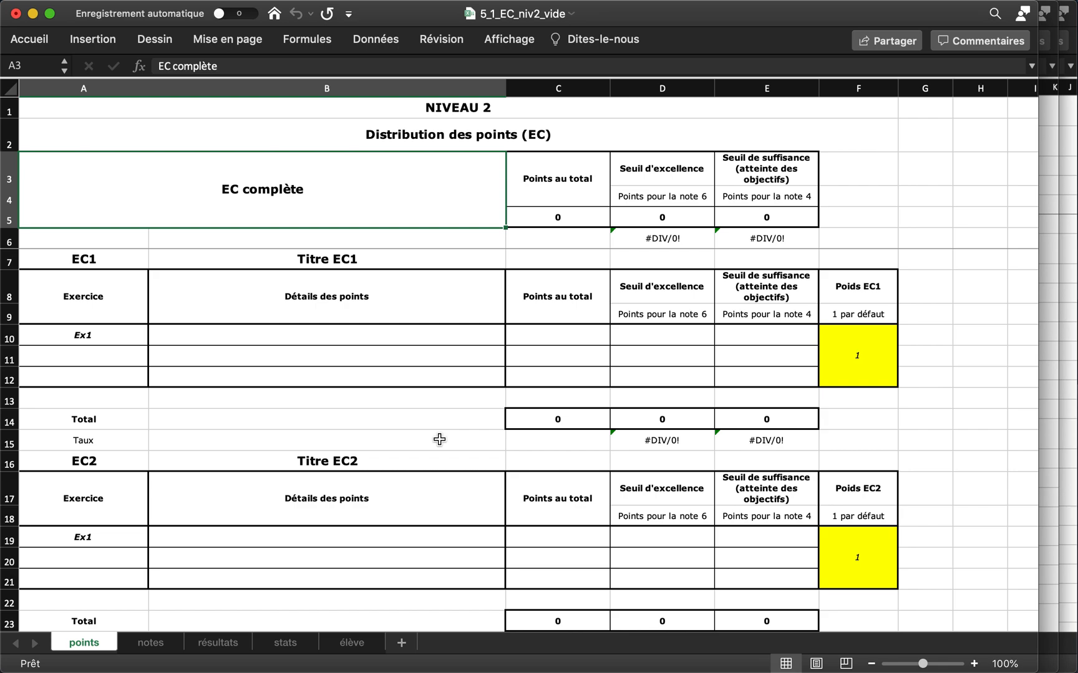
Fill in EC1's Ex1 row with details "wrgwg", 10 total points, excellence threshold 10 and sufficiency threshold 7
{"action": "left_click", "coordinate": [201, 336]}
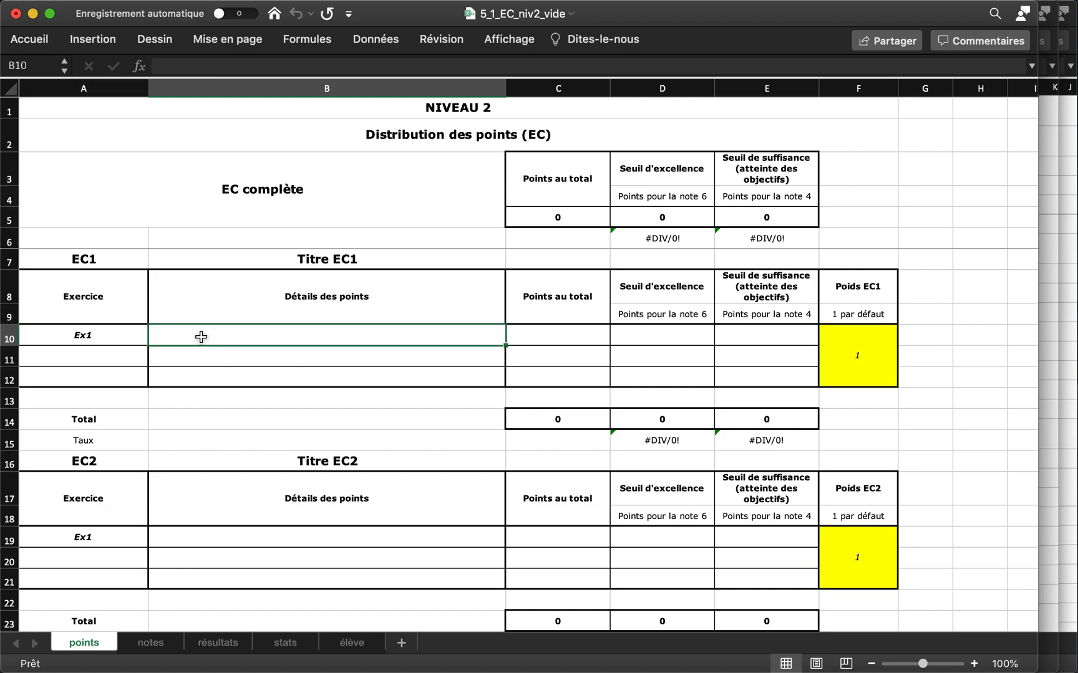
{"action": "type", "text": "wrgwg"}
{"action": "key", "text": "Tab"}
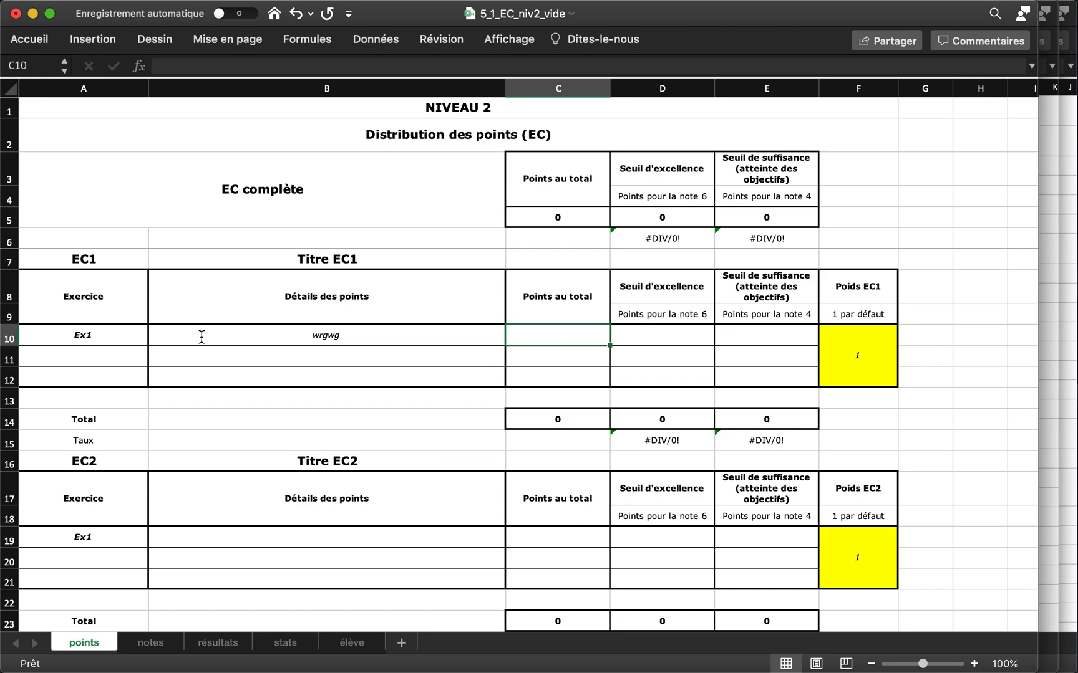
{"action": "type", "text": "10"}
{"action": "key", "text": "Tab"}
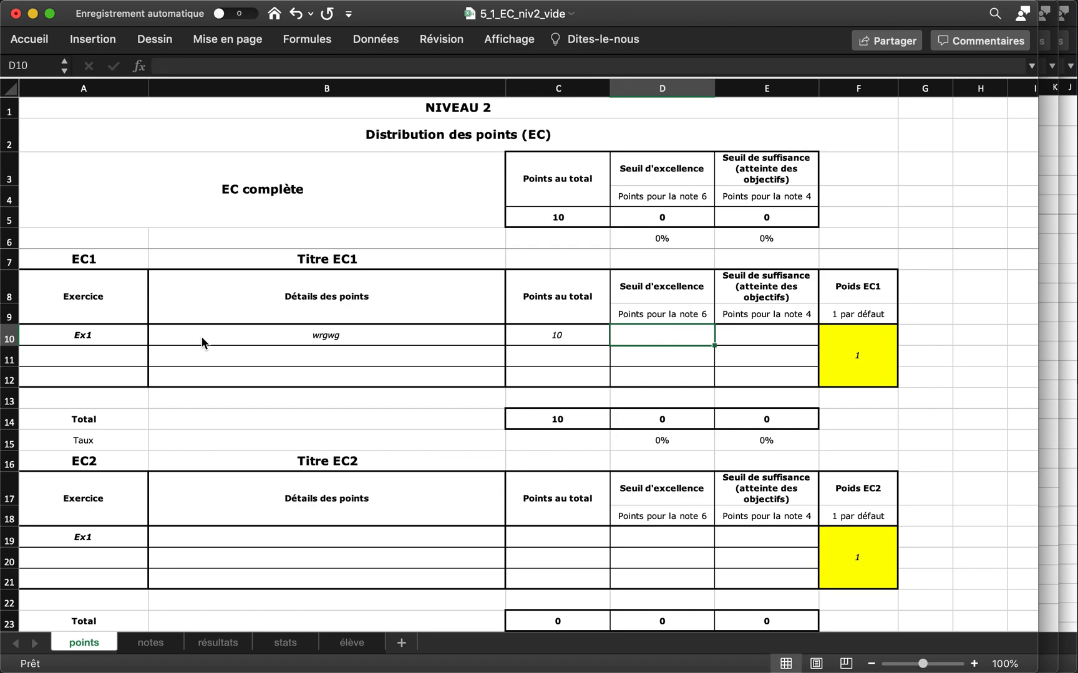
{"action": "type", "text": "10"}
{"action": "key", "text": "Tab"}
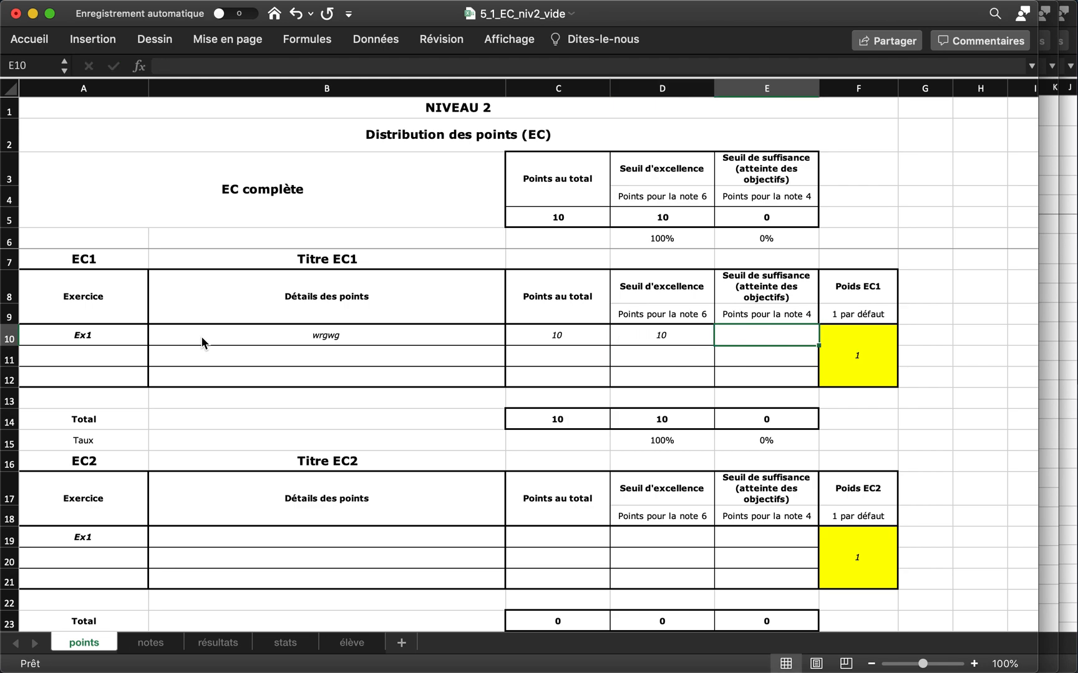
{"action": "type", "text": "7"}
{"action": "key", "text": "Return"}
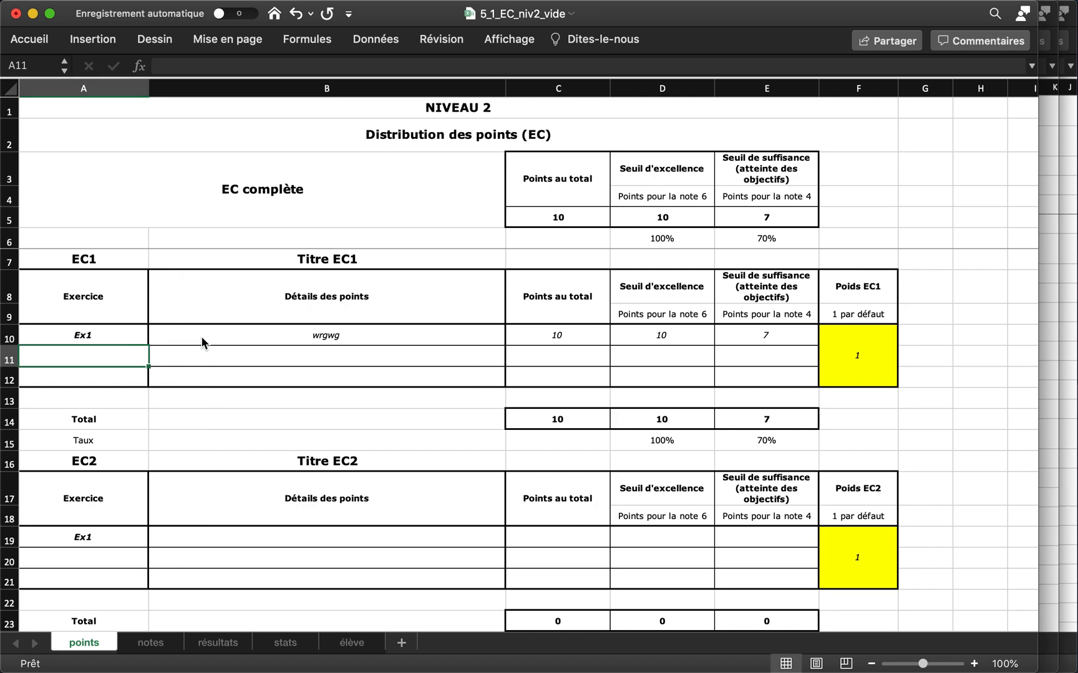
Add exercise Ex2 to EC1 with details "weg", 7 total points, excellence threshold 9 and sufficiency threshold 5
{"action": "type", "text": "Ex2"}
{"action": "key", "text": "Tab"}
{"action": "type", "text": "weg"}
{"action": "key", "text": "Tab"}
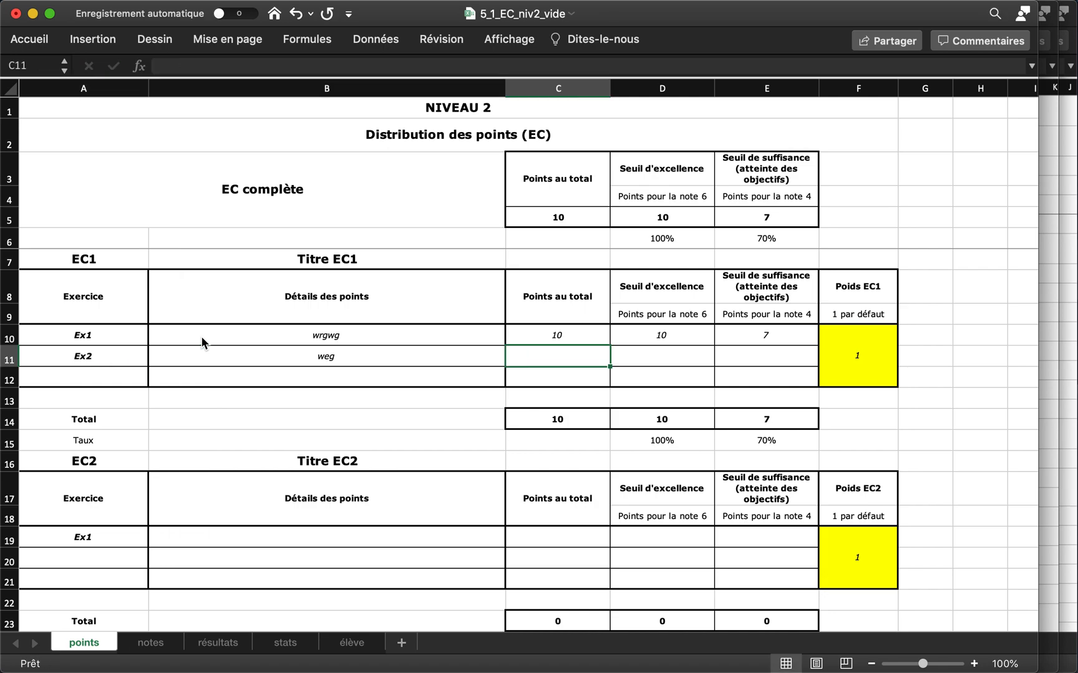
{"action": "type", "text": "7"}
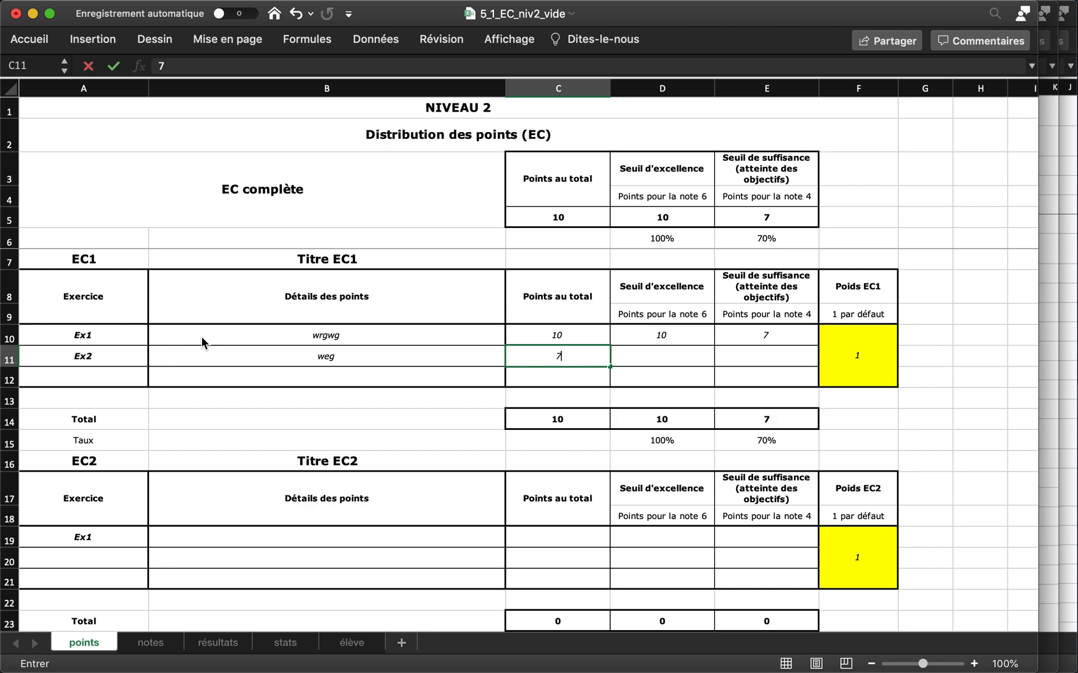
{"action": "key", "text": "Tab"}
{"action": "type", "text": "9"}
{"action": "key", "text": "Tab"}
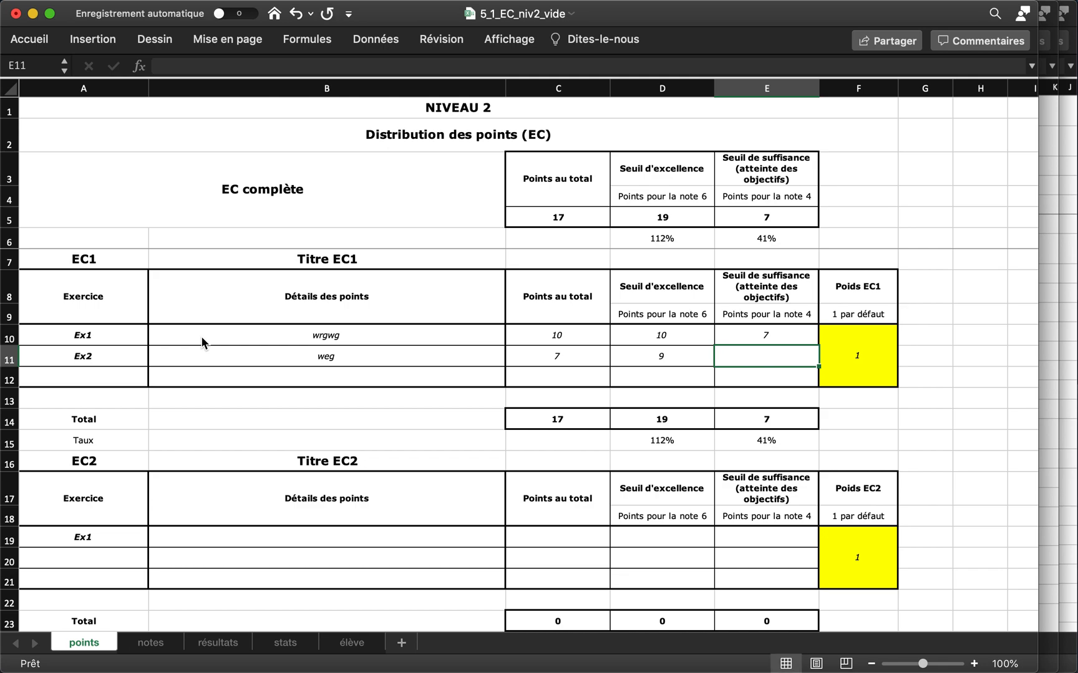
{"action": "type", "text": "5"}
{"action": "key", "text": "Return"}
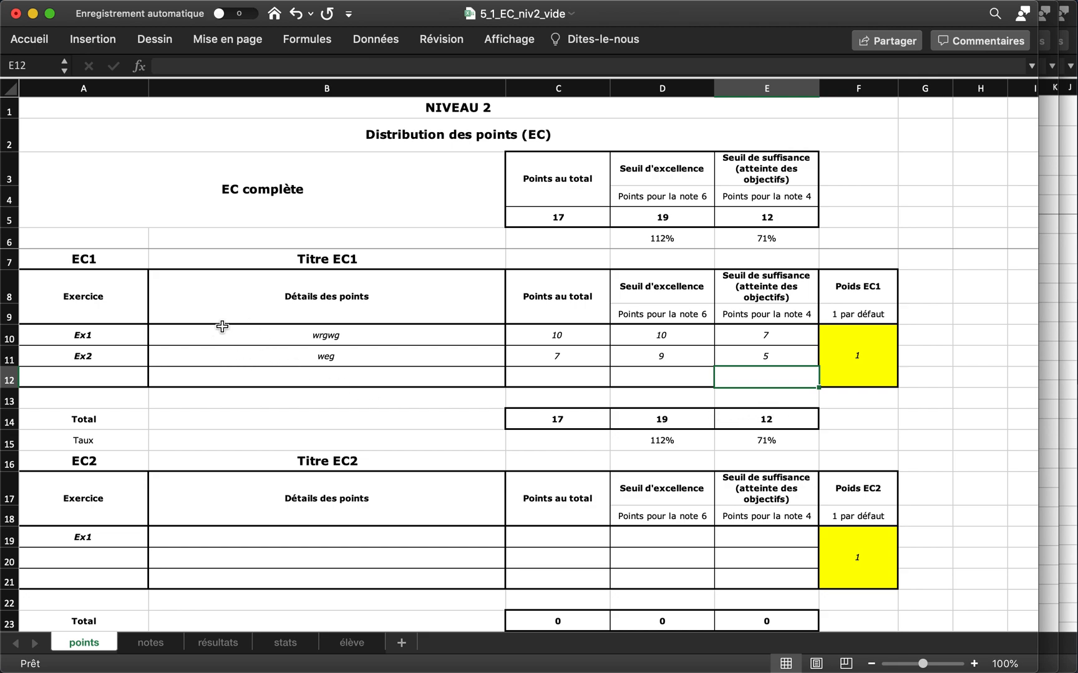
Insert a blank row above row 12 in the EC1 table and undo the insertion
{"action": "left_click", "coordinate": [13, 375]}
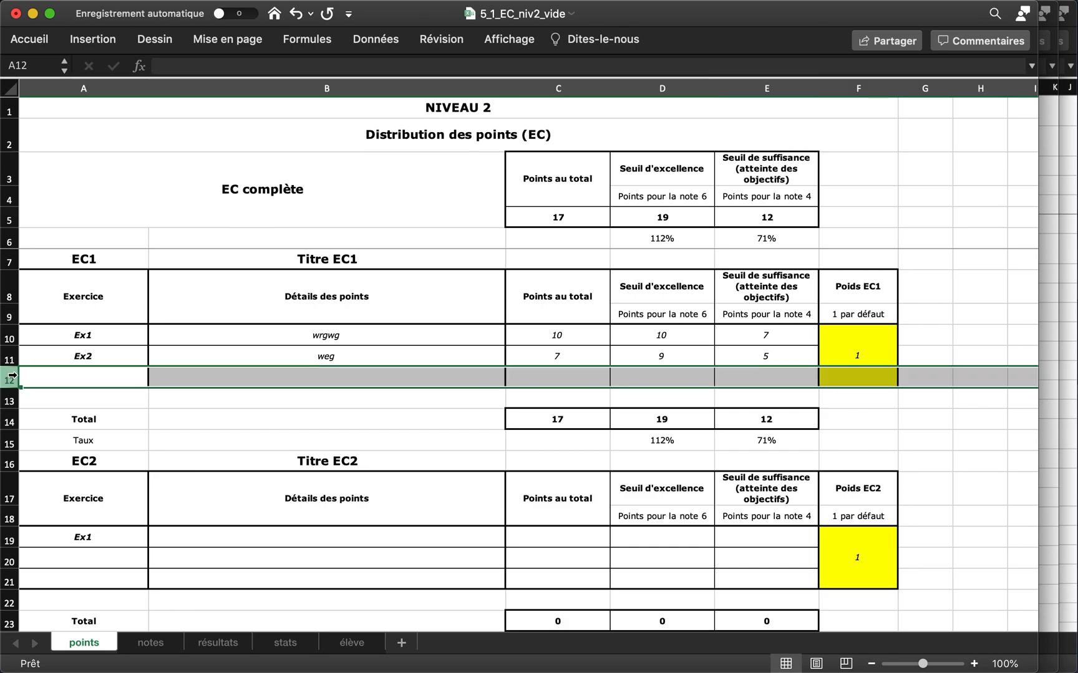
{"action": "right_click", "coordinate": [12, 375]}
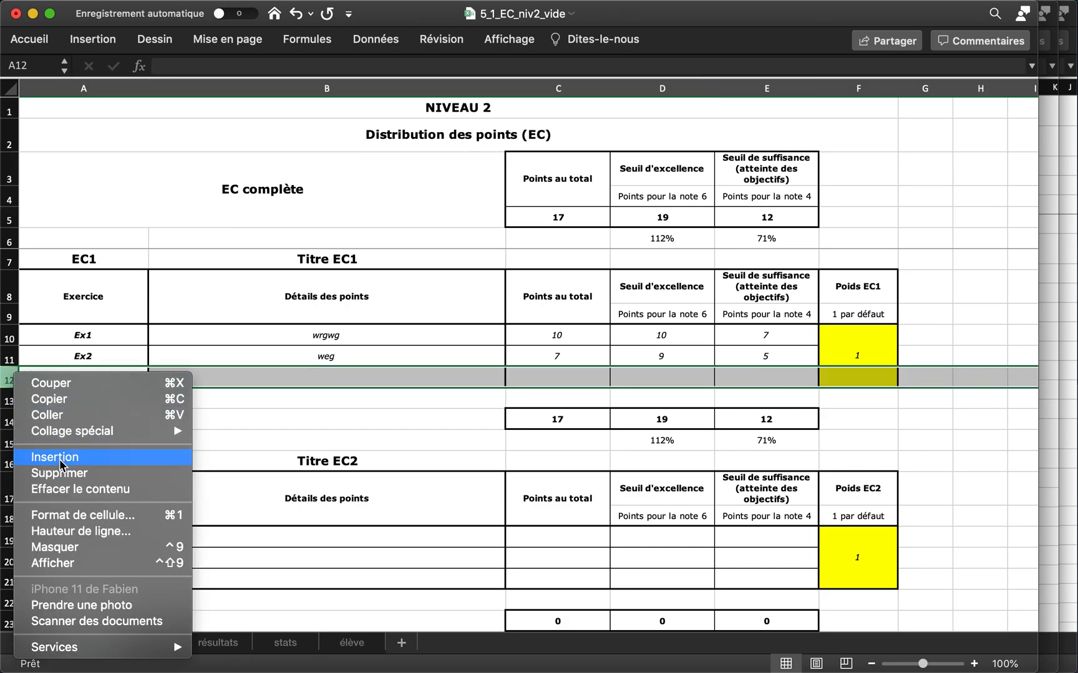
{"action": "key", "text": "Escape"}
{"action": "left_click", "coordinate": [93, 373]}
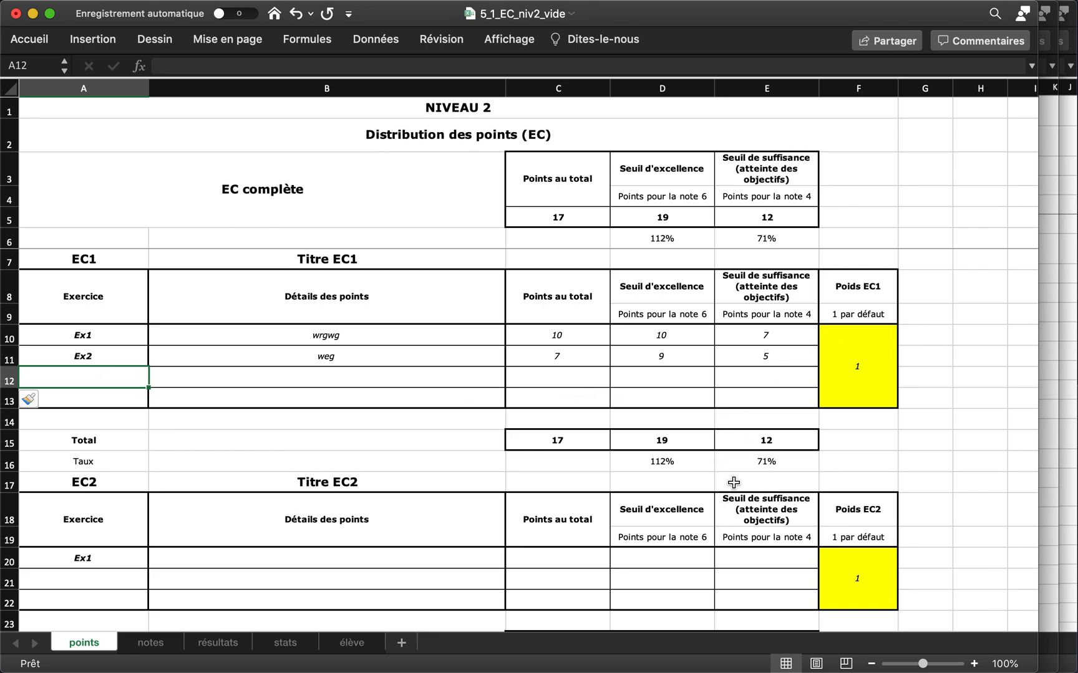
{"action": "key", "text": "super+z"}
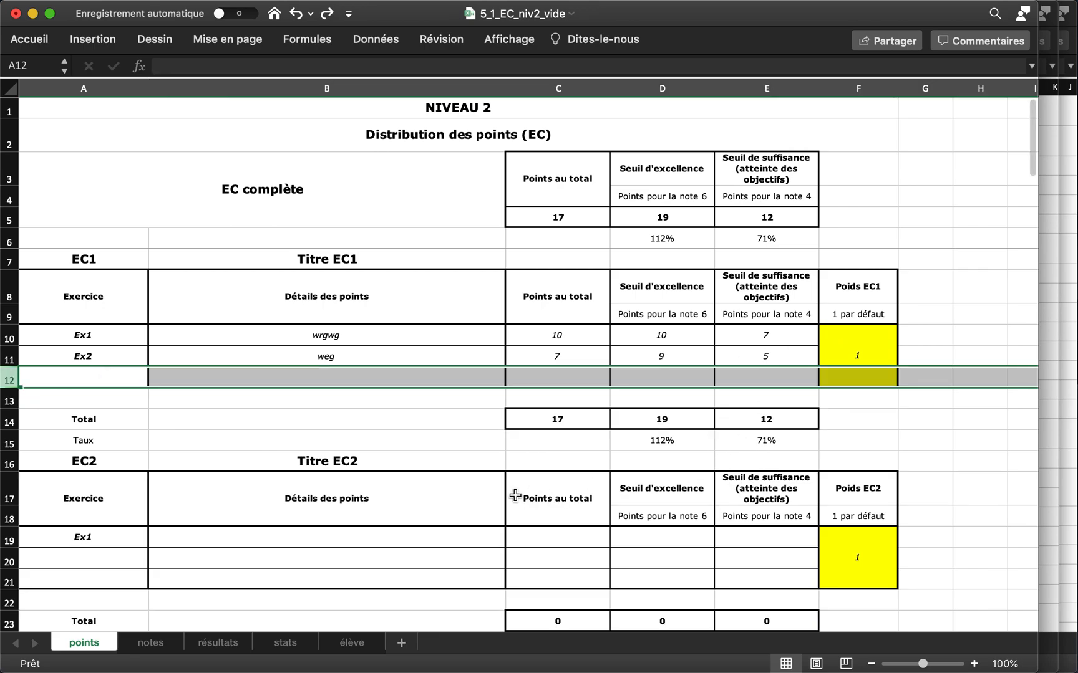
{"action": "left_click", "coordinate": [377, 417]}
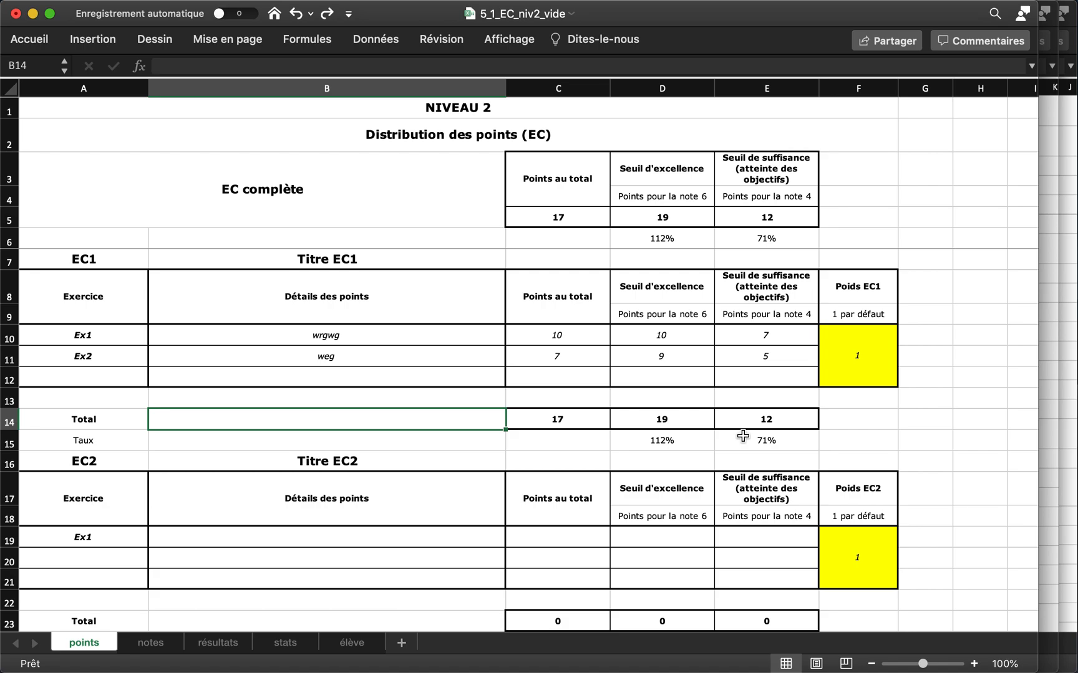
On the notes sheet, set the EC number to 1 and return it to 0 for the complete EC
{"action": "left_click", "coordinate": [150, 650]}
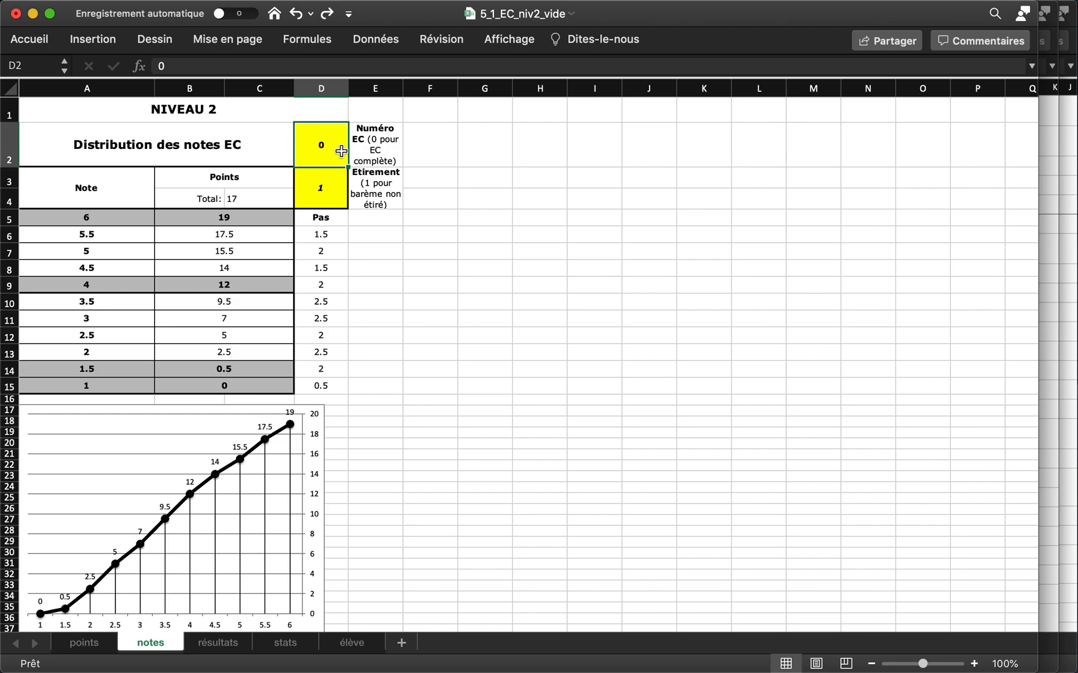
{"action": "type", "text": "1"}
{"action": "key", "text": "Tab"}
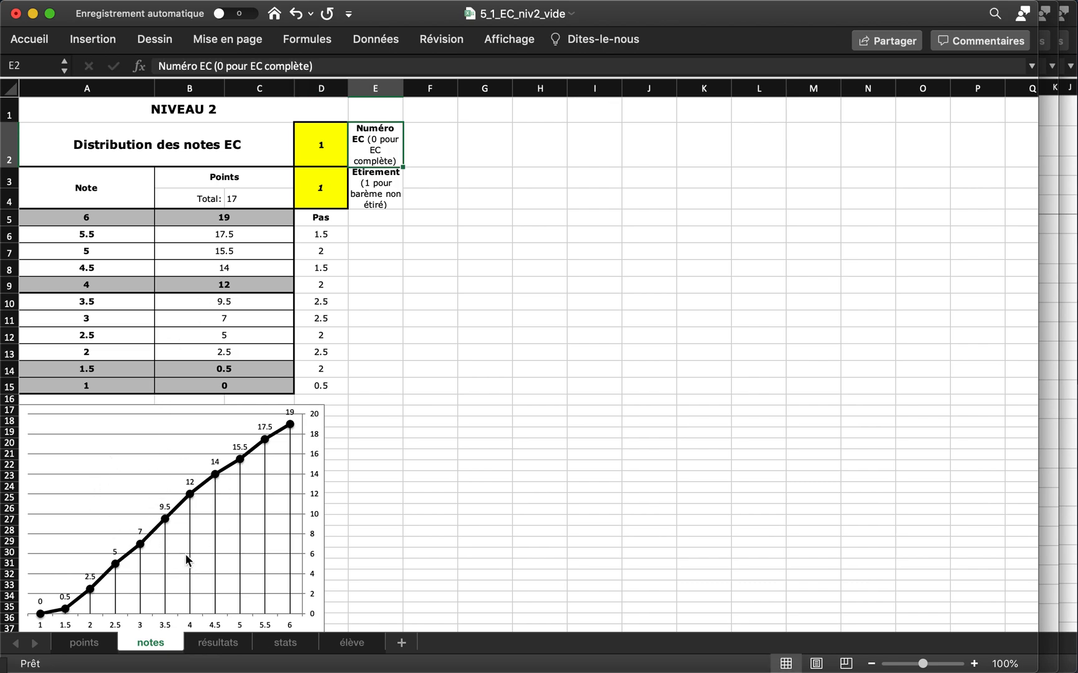
{"action": "key", "text": "shift+Tab"}
{"action": "type", "text": "0"}
{"action": "key", "text": "Return"}
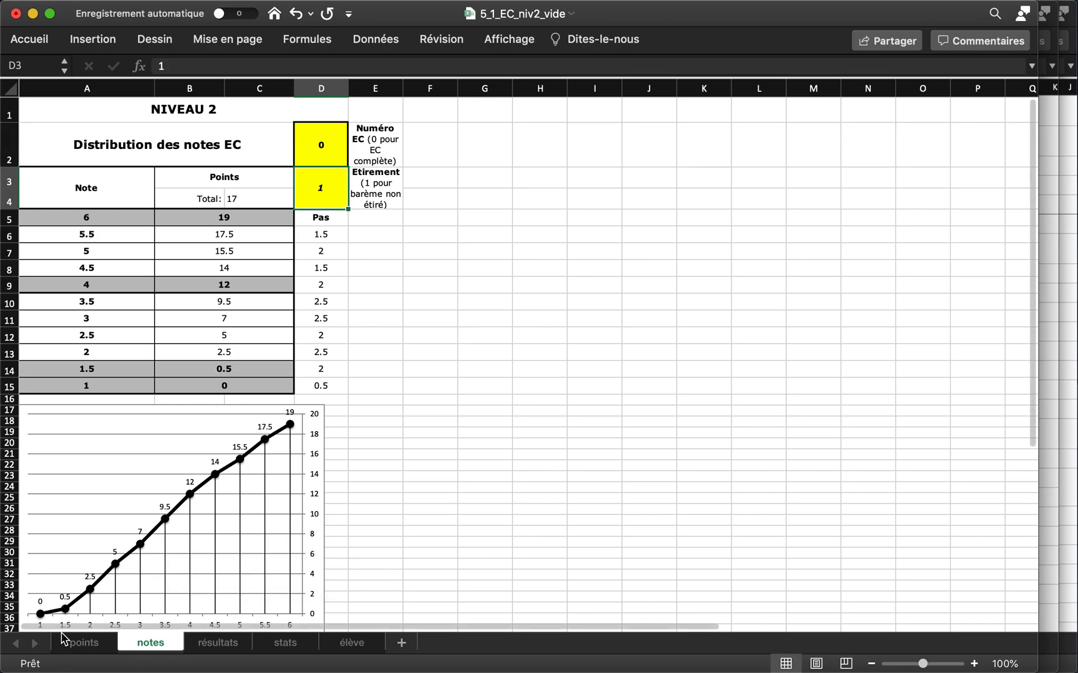
On the points sheet, title EC1 "Semaine 1" and EC2 "Semaine 2"
{"action": "left_click", "coordinate": [83, 643]}
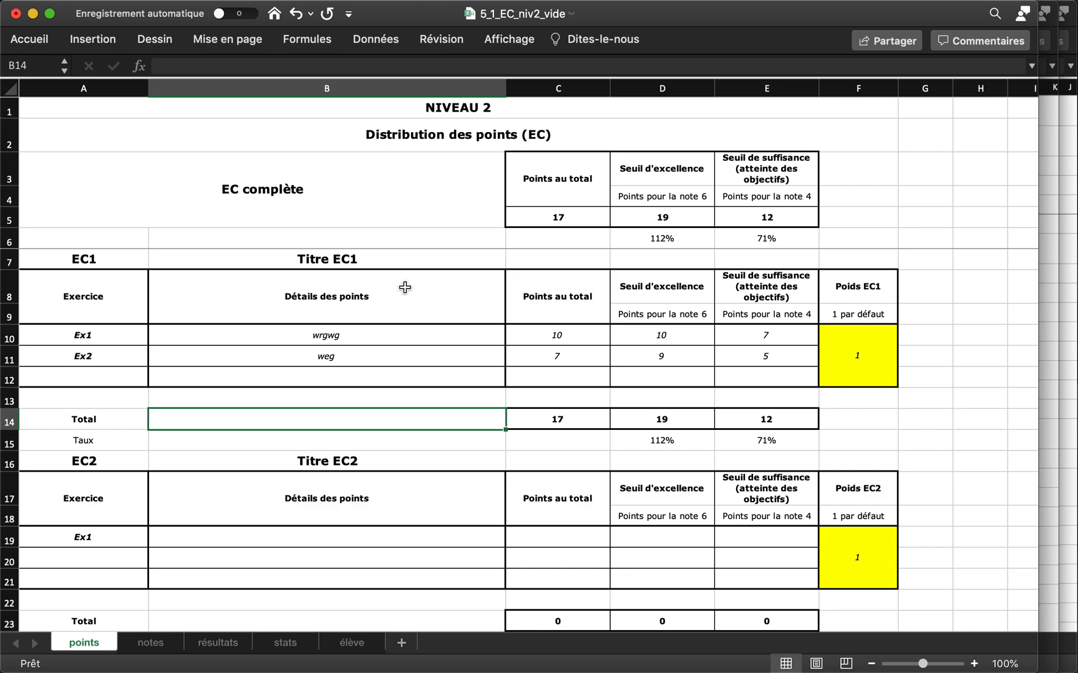
{"action": "left_click", "coordinate": [363, 255]}
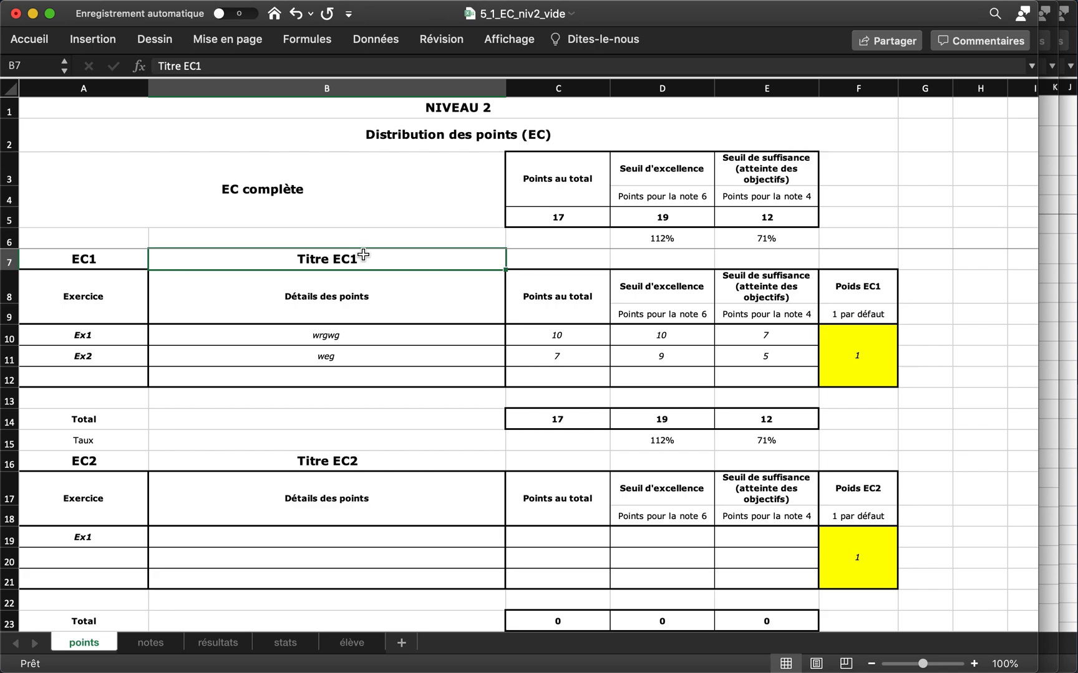
{"action": "type", "text": "Semaine 1"}
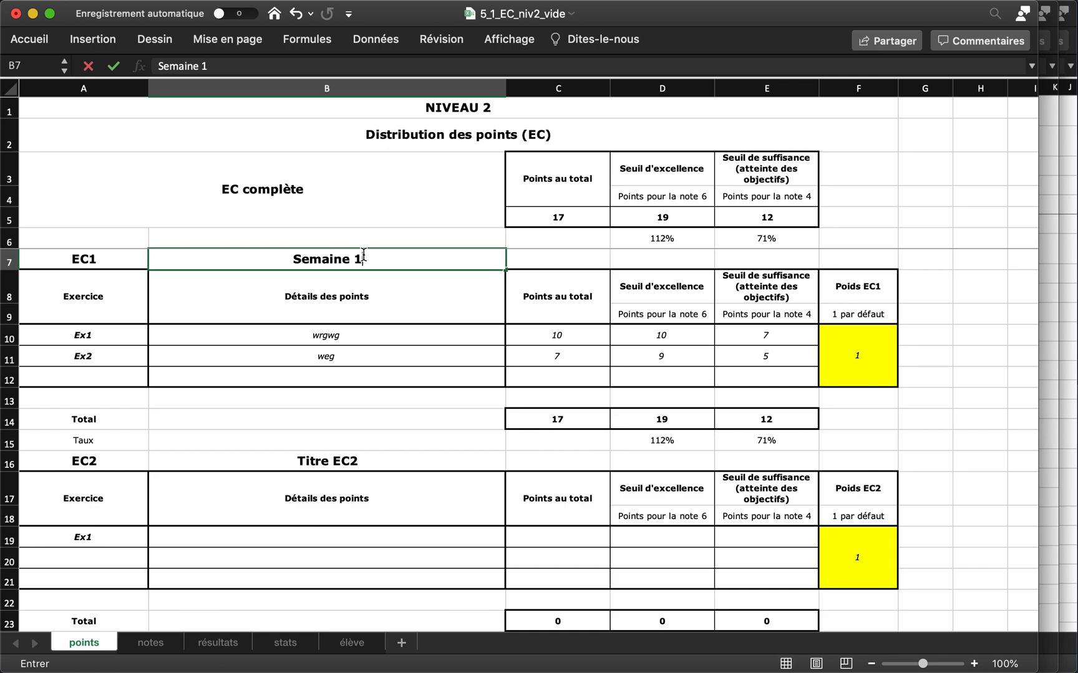
{"action": "key", "text": "Return"}
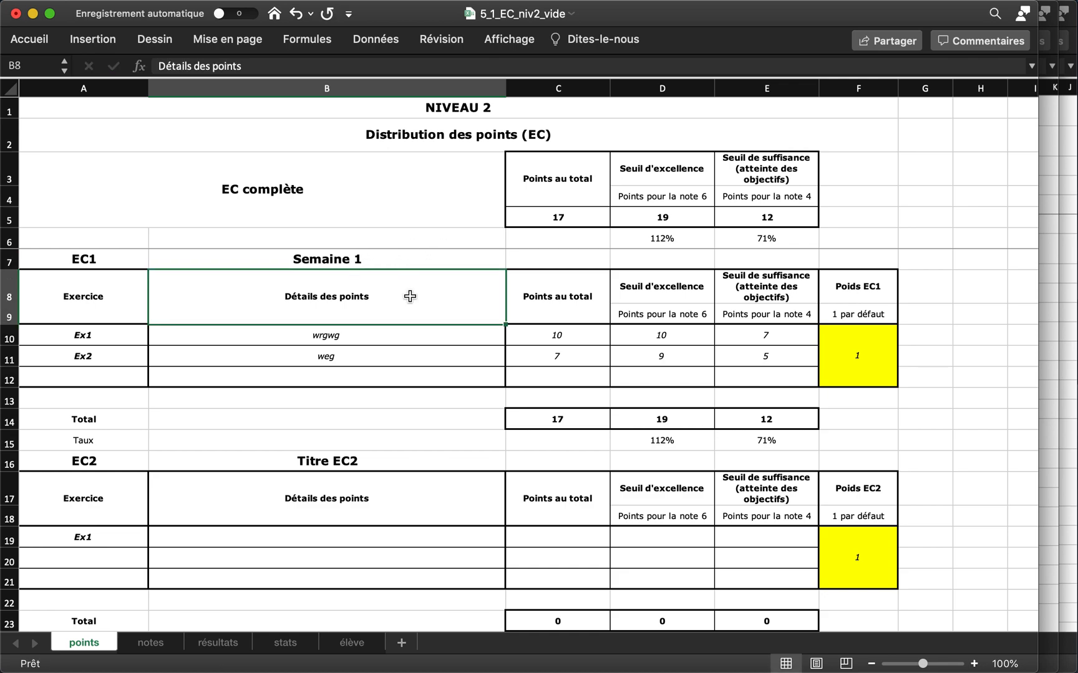
{"action": "left_click", "coordinate": [249, 467]}
{"action": "type", "text": "Semaine 2"}
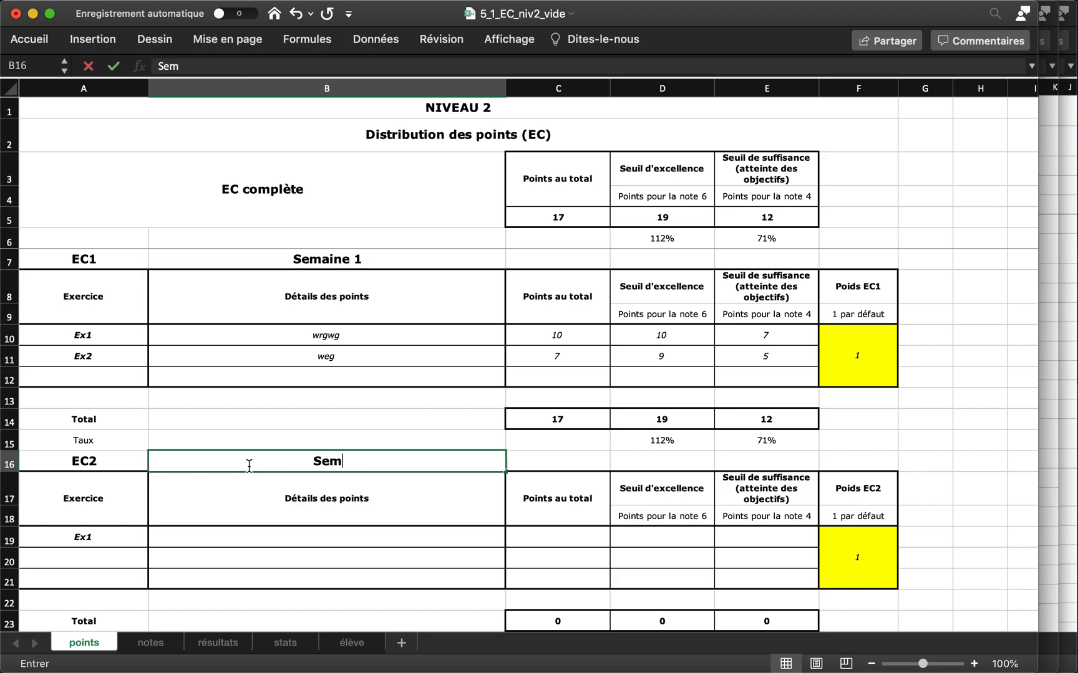
{"action": "key", "text": "Return"}
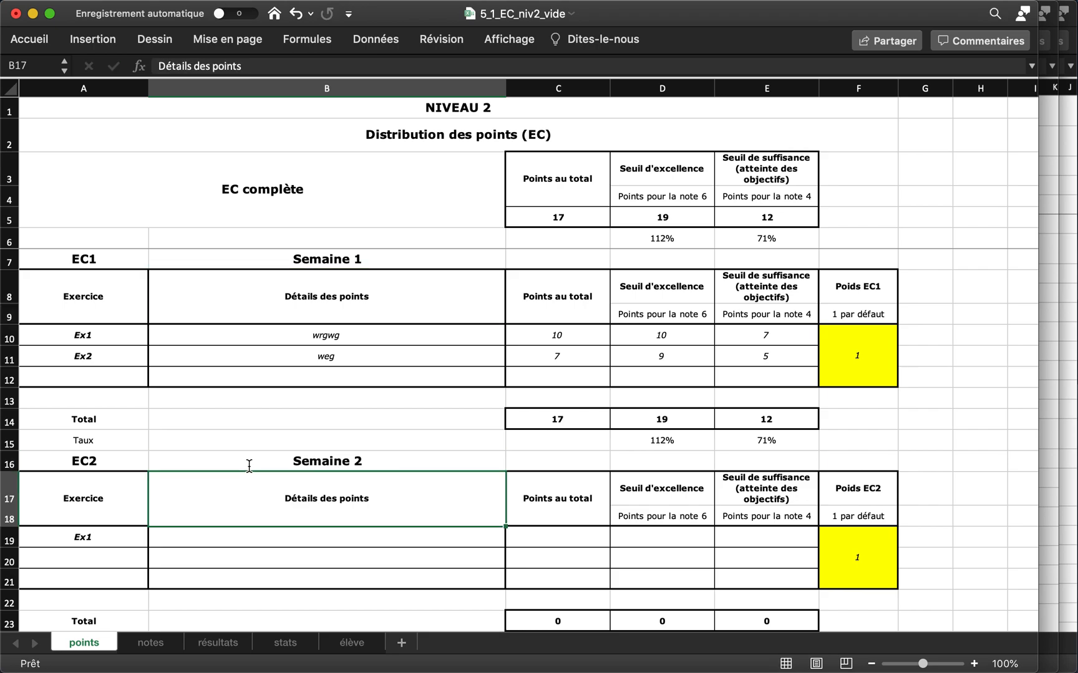
Enter the details "wEBFLibf" and 14 total points for Ex1 in the EC2 table
{"action": "key", "text": "Return"}
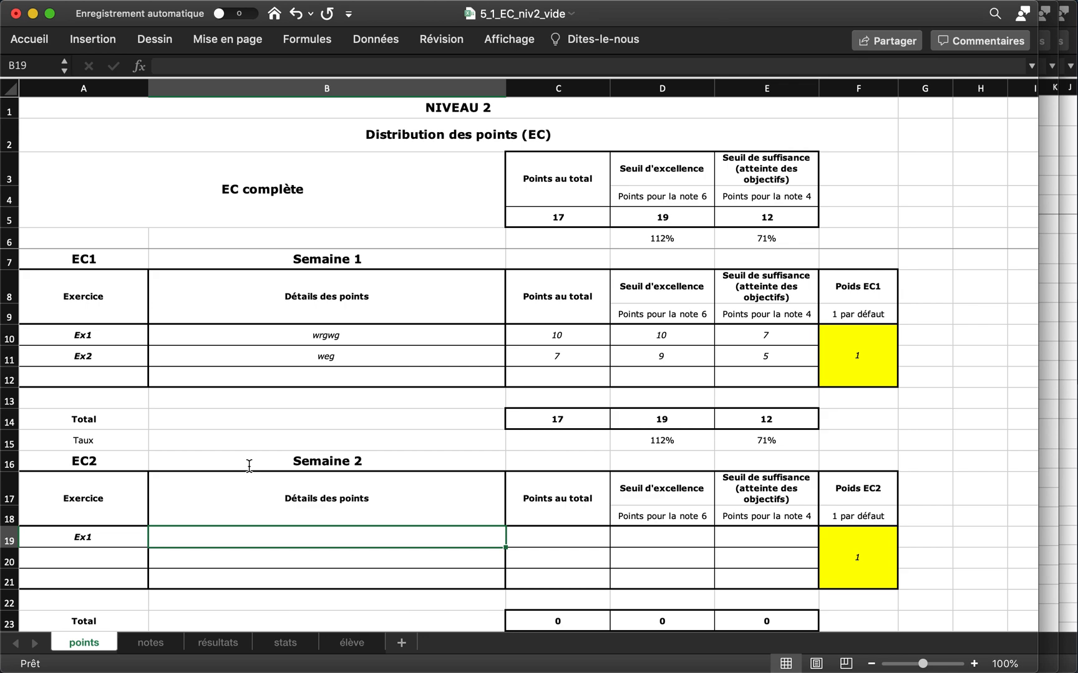
{"action": "type", "text": "14"}
{"action": "key", "text": "Tab"}
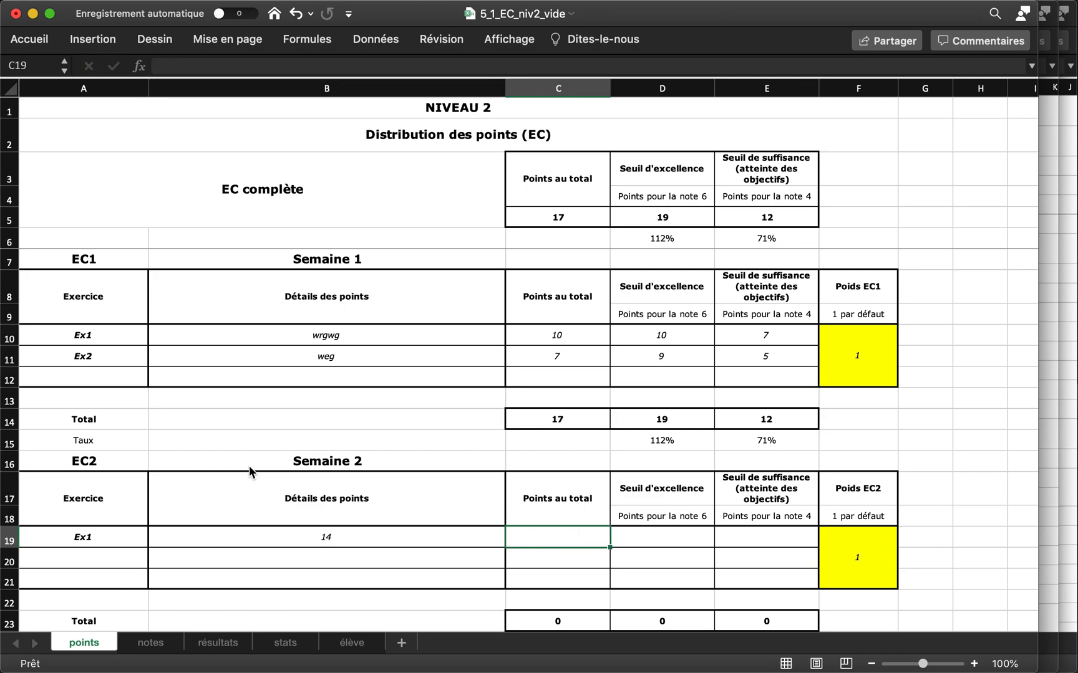
{"action": "type", "text": "14"}
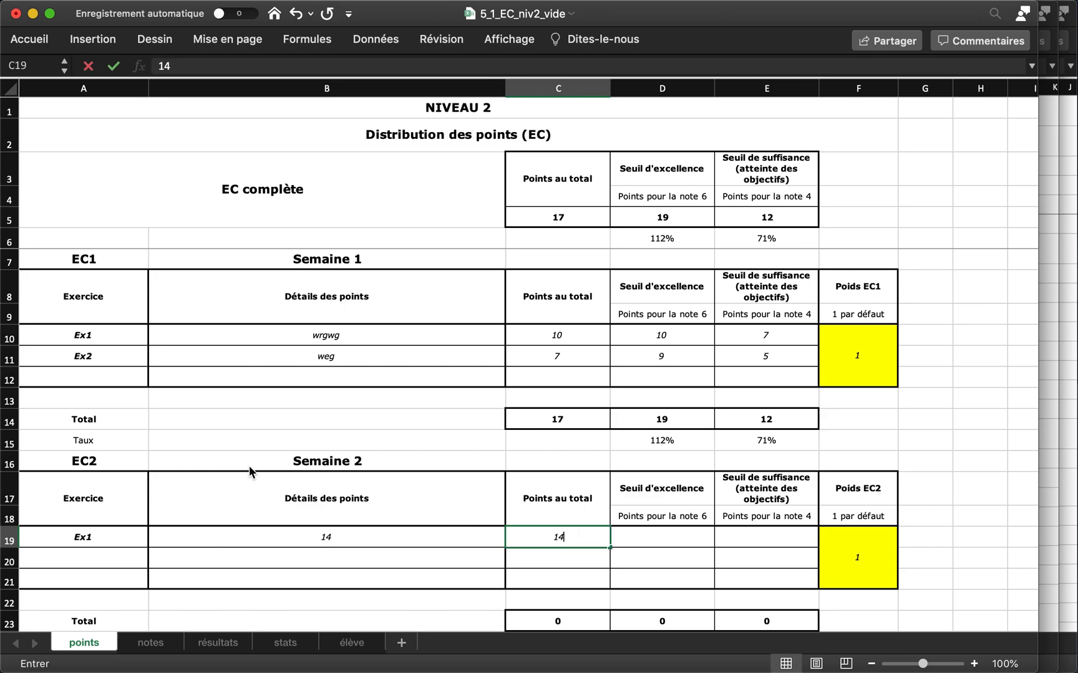
{"action": "key", "text": "shift+Tab"}
{"action": "type", "text": "wEBFLibf"}
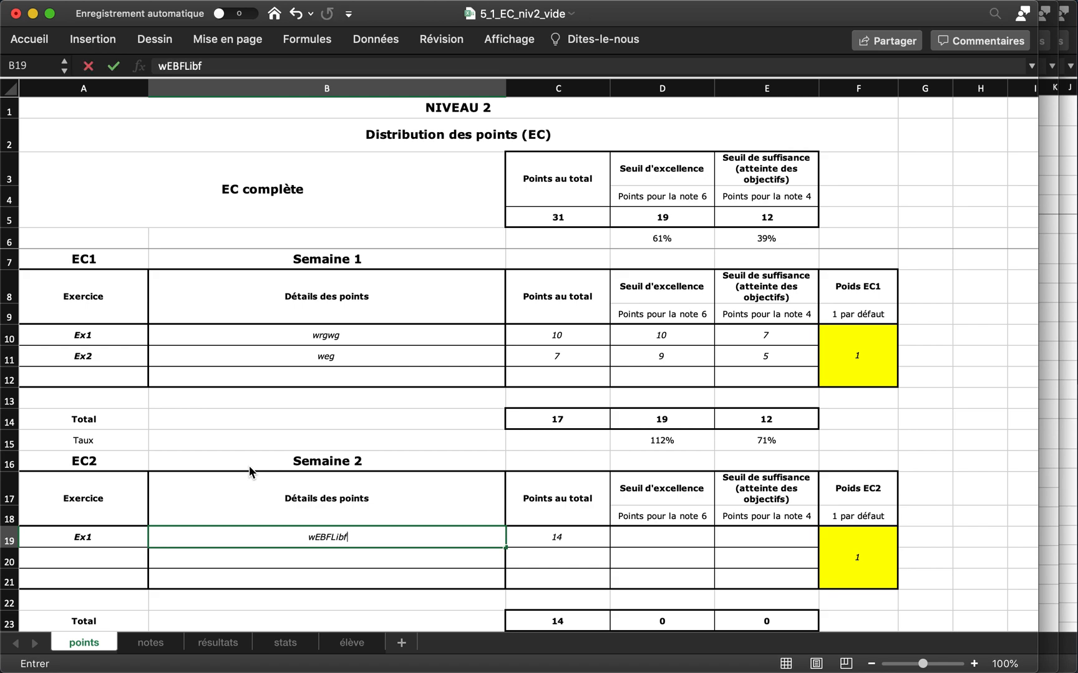
{"action": "key", "text": "Tab"}
{"action": "key", "text": "Tab"}
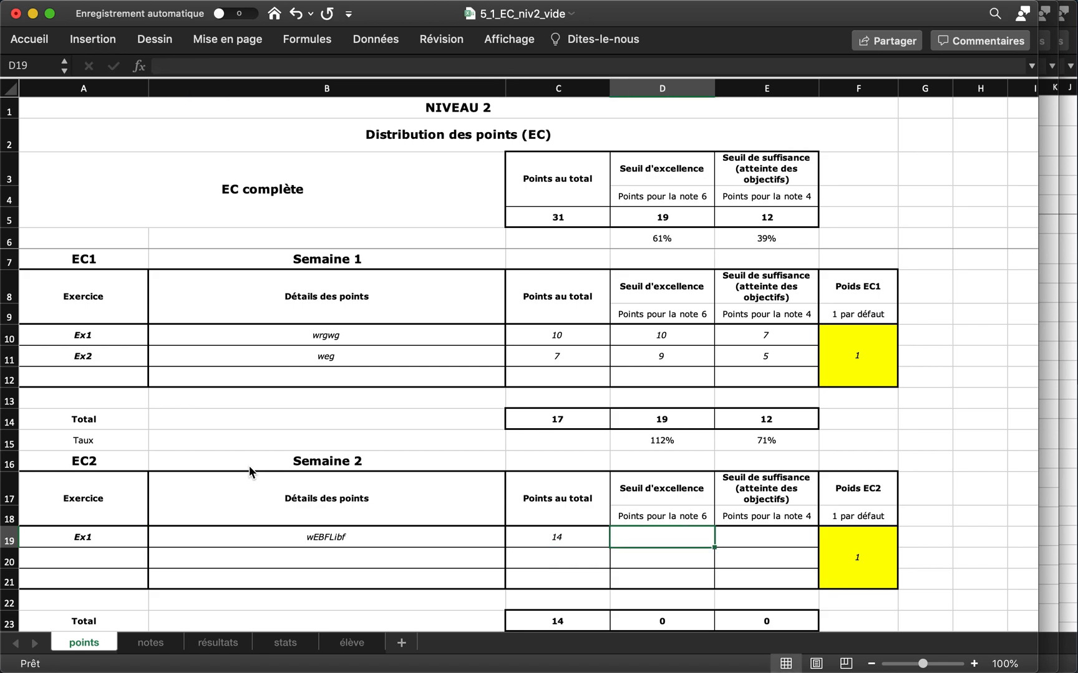
For Ex1 in the EC2 table, set 12 points for grade 6 and 8 points for grade 4
{"action": "type", "text": "12"}
{"action": "key", "text": "Tab"}
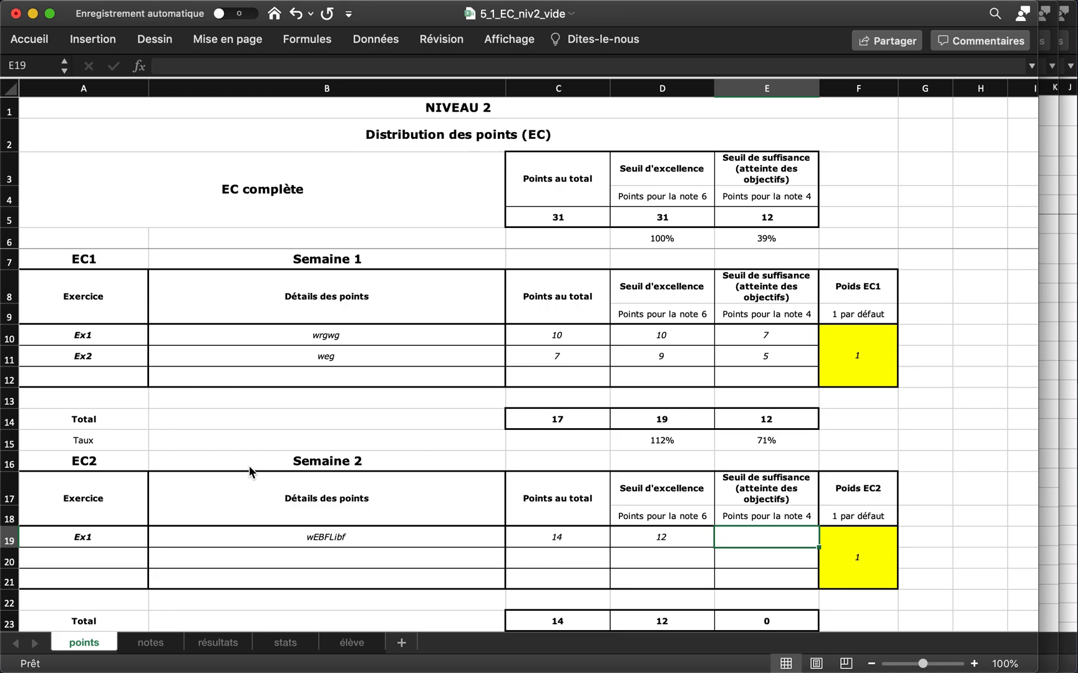
{"action": "type", "text": "8"}
{"action": "key", "text": "Return"}
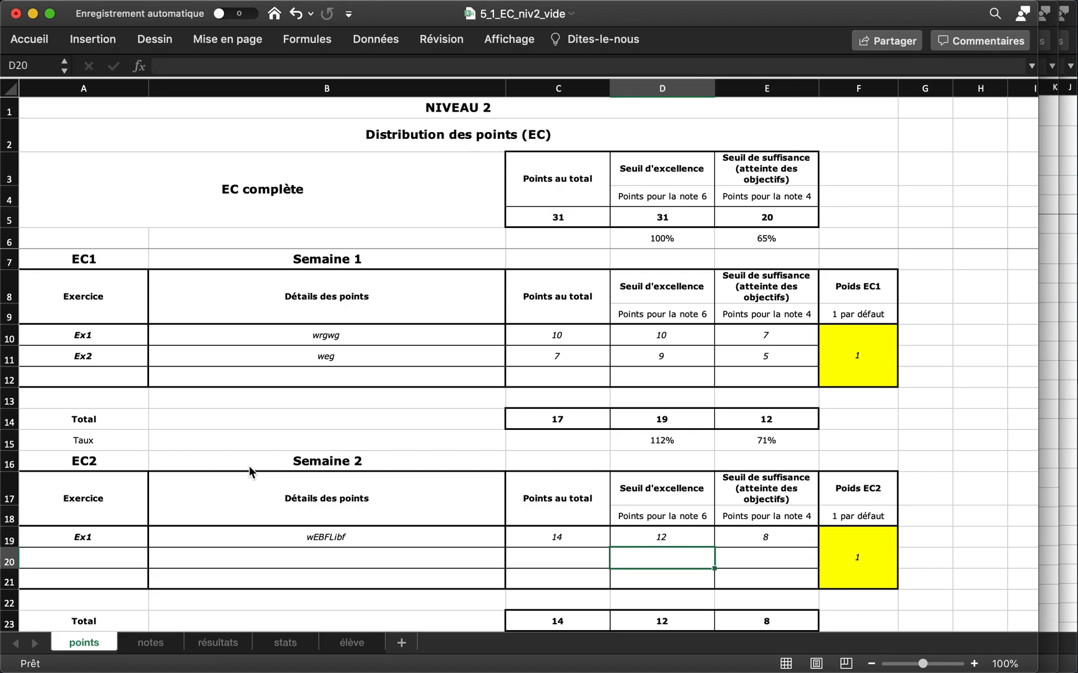
Title the EC3 table "Semaine 3"
{"action": "scroll", "coordinate": [250, 466], "scroll_direction": "down", "scroll_amount": 4}
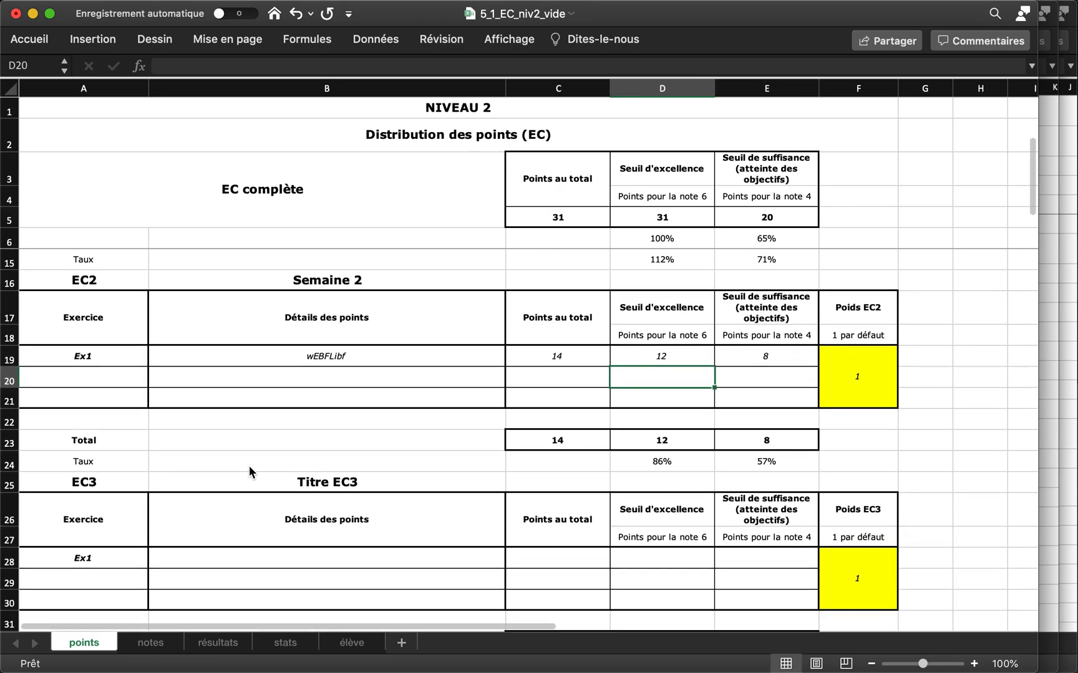
{"action": "left_click", "coordinate": [314, 486]}
{"action": "type", "text": "Semaine 3"}
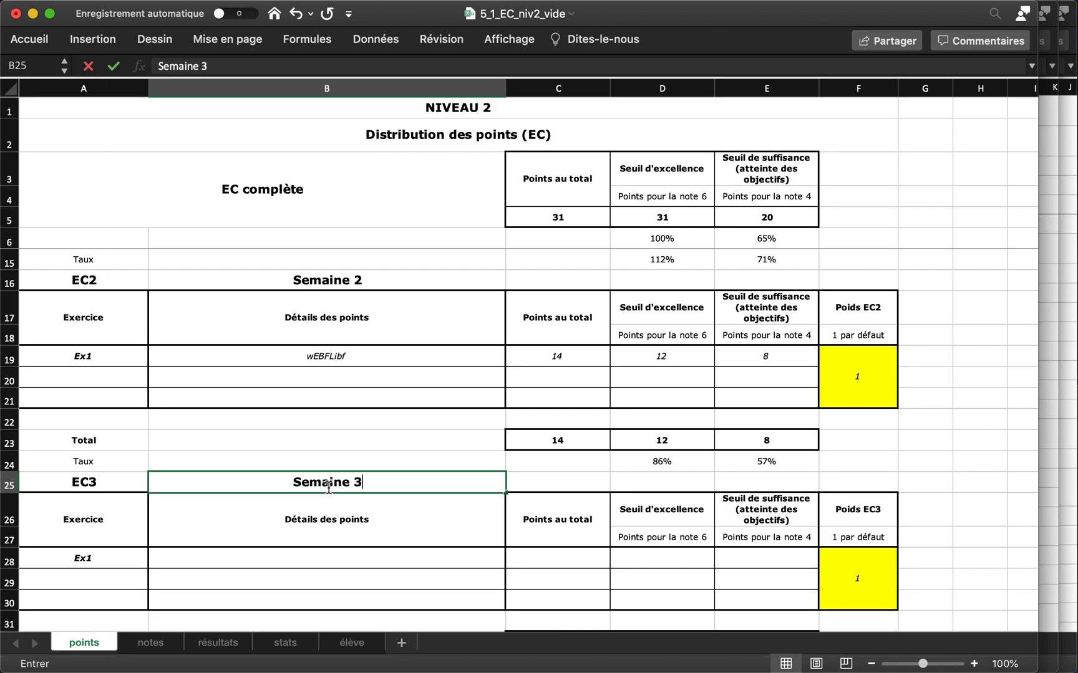
{"action": "key", "text": "Return"}
{"action": "key", "text": "Return"}
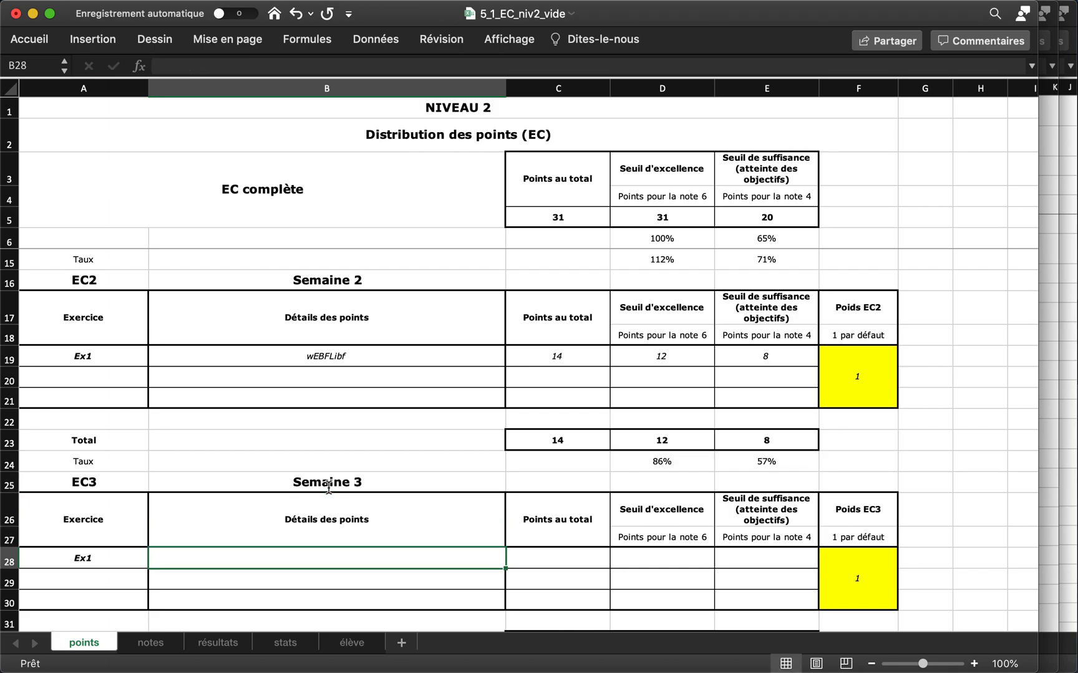
Fill in Ex1 of EC3 with details "wegeg", 20 total points, 18 points for grade 6 and 13 for grade 4
{"action": "type", "text": "wegeg"}
{"action": "key", "text": "Tab"}
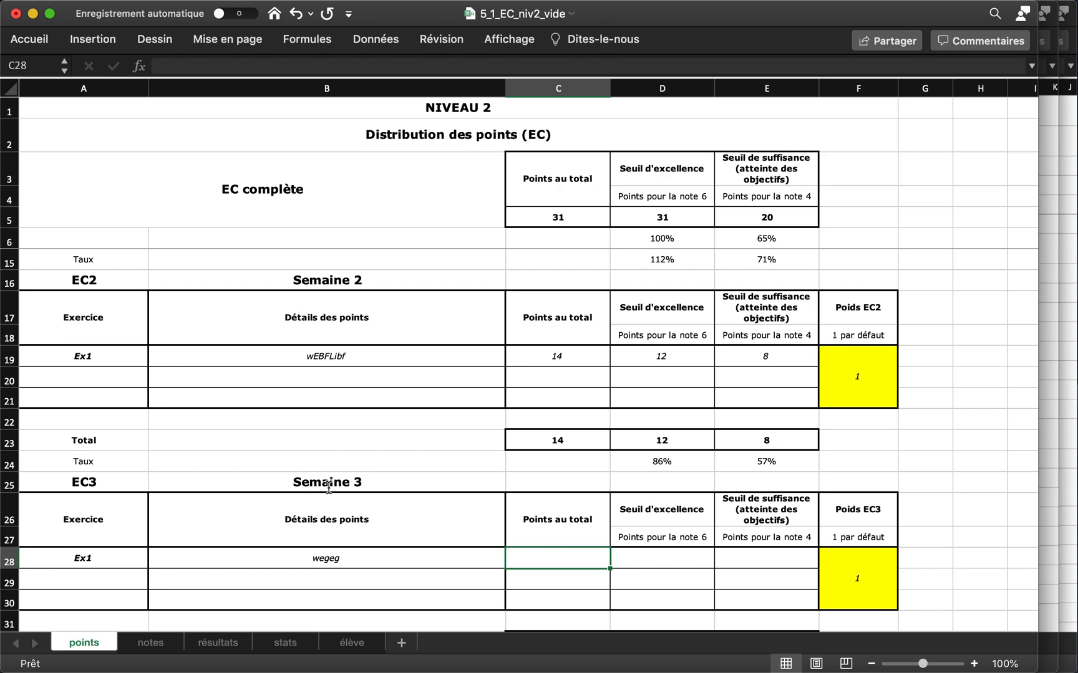
{"action": "type", "text": "20"}
{"action": "key", "text": "Tab"}
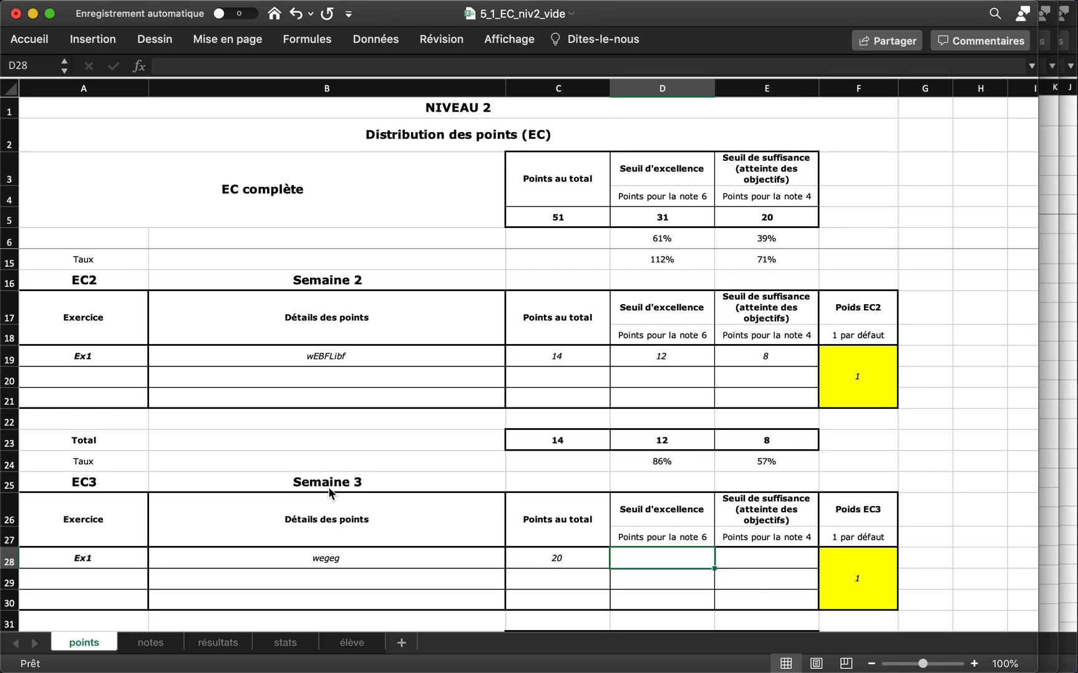
{"action": "type", "text": "18"}
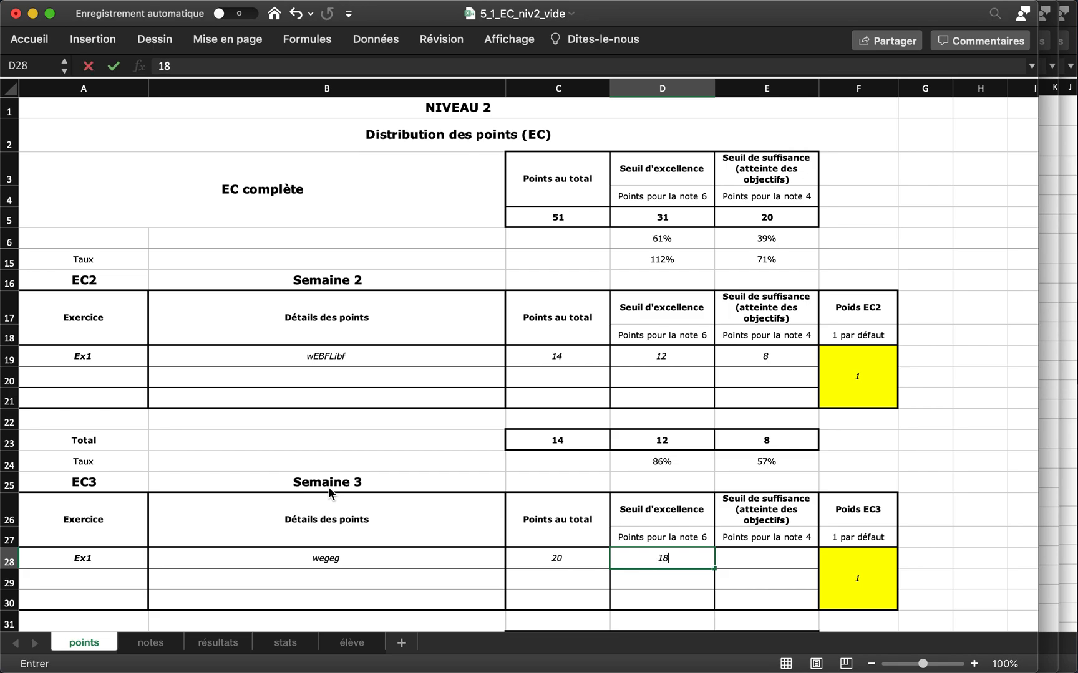
{"action": "key", "text": "Tab"}
{"action": "type", "text": "13"}
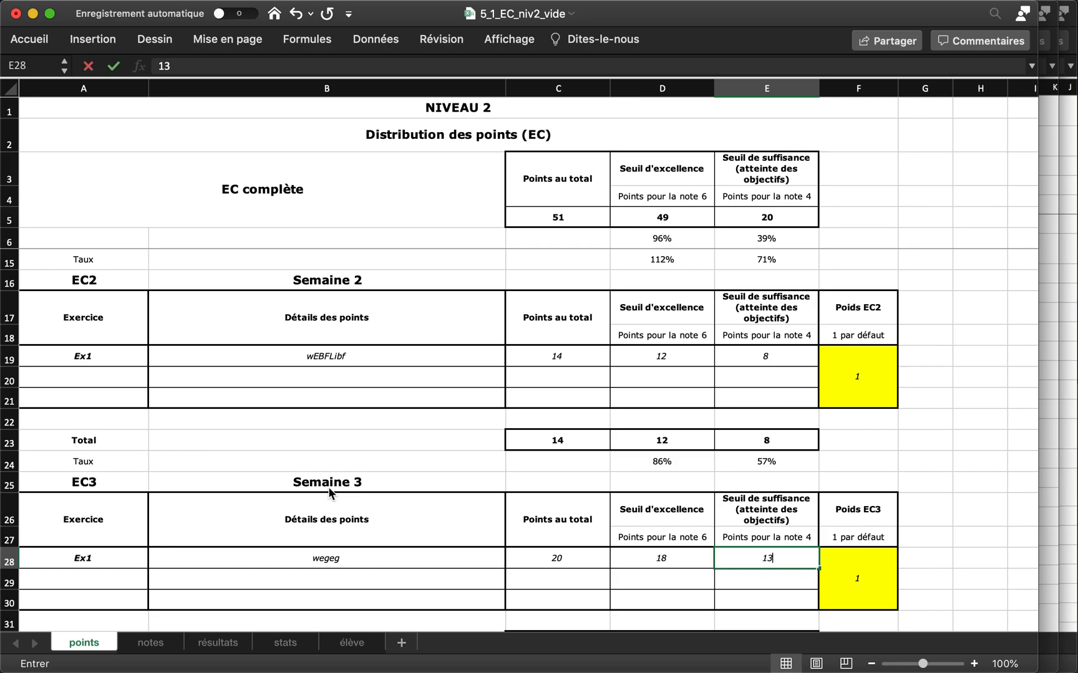
{"action": "key", "text": "Return"}
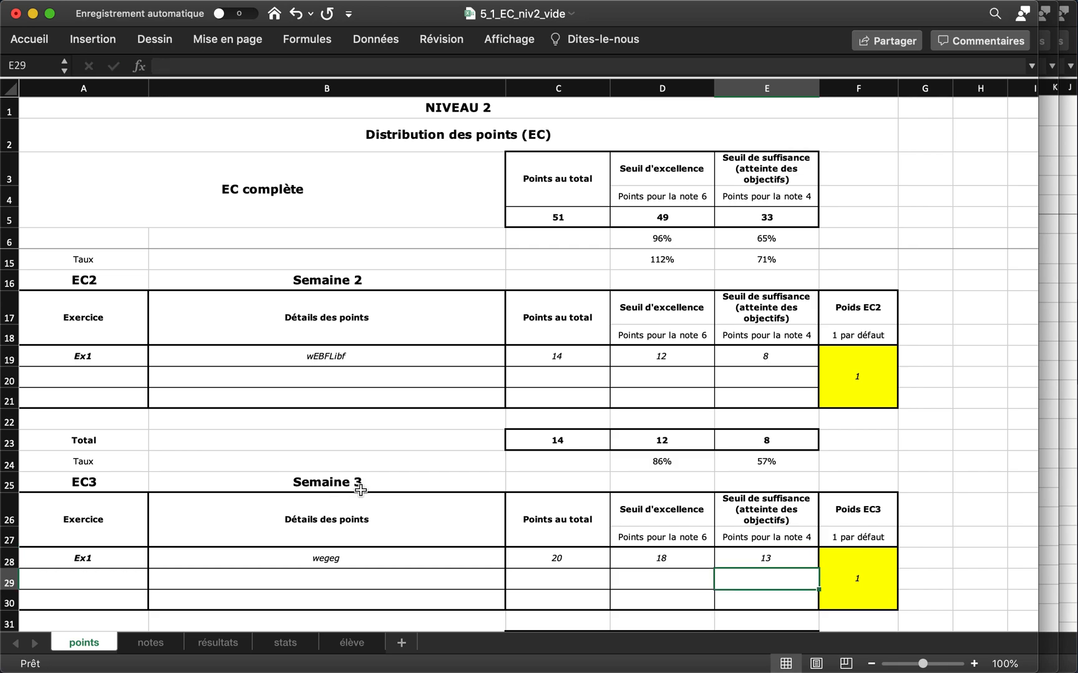
On the notes sheet, try EC numbers 1 and 2 in the grade distribution and return the number to 0
{"action": "scroll", "coordinate": [457, 505], "scroll_direction": "up", "scroll_amount": 4}
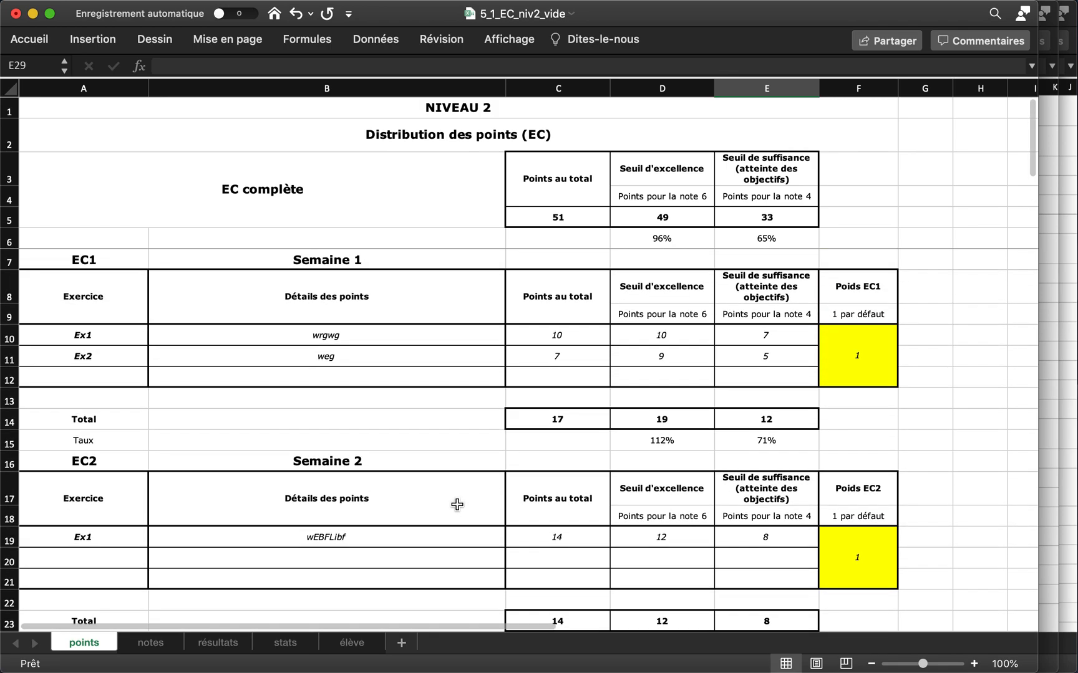
{"action": "left_click", "coordinate": [144, 649]}
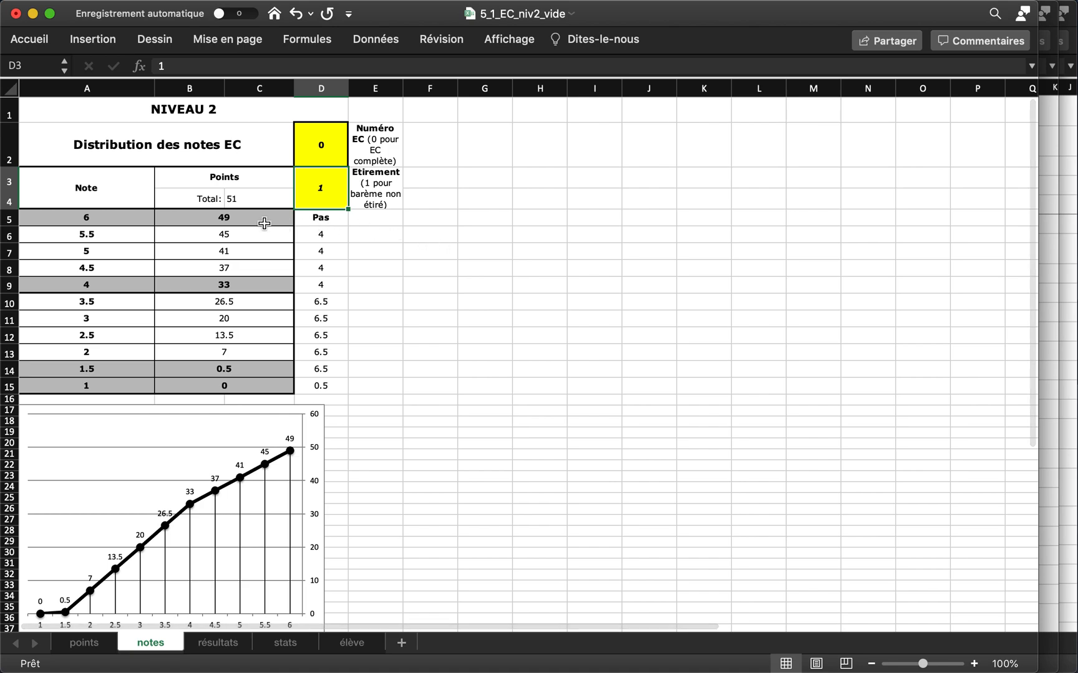
{"action": "left_click", "coordinate": [336, 141]}
{"action": "type", "text": "1"}
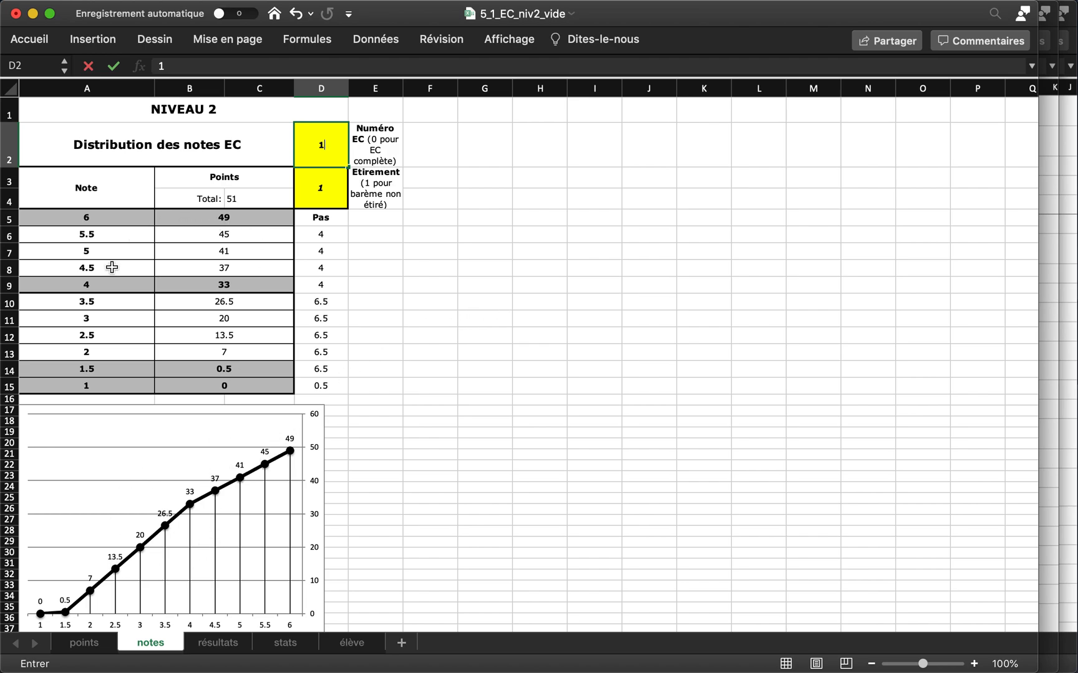
{"action": "key", "text": "Return"}
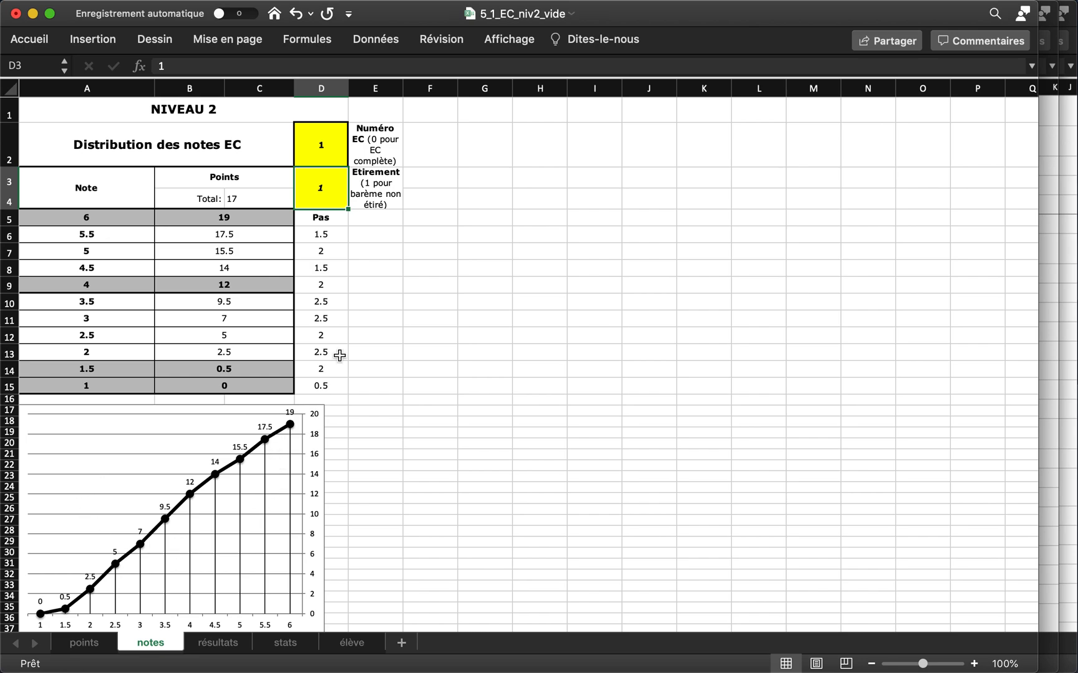
{"action": "left_click", "coordinate": [340, 152]}
{"action": "type", "text": "2"}
{"action": "key", "text": "Return"}
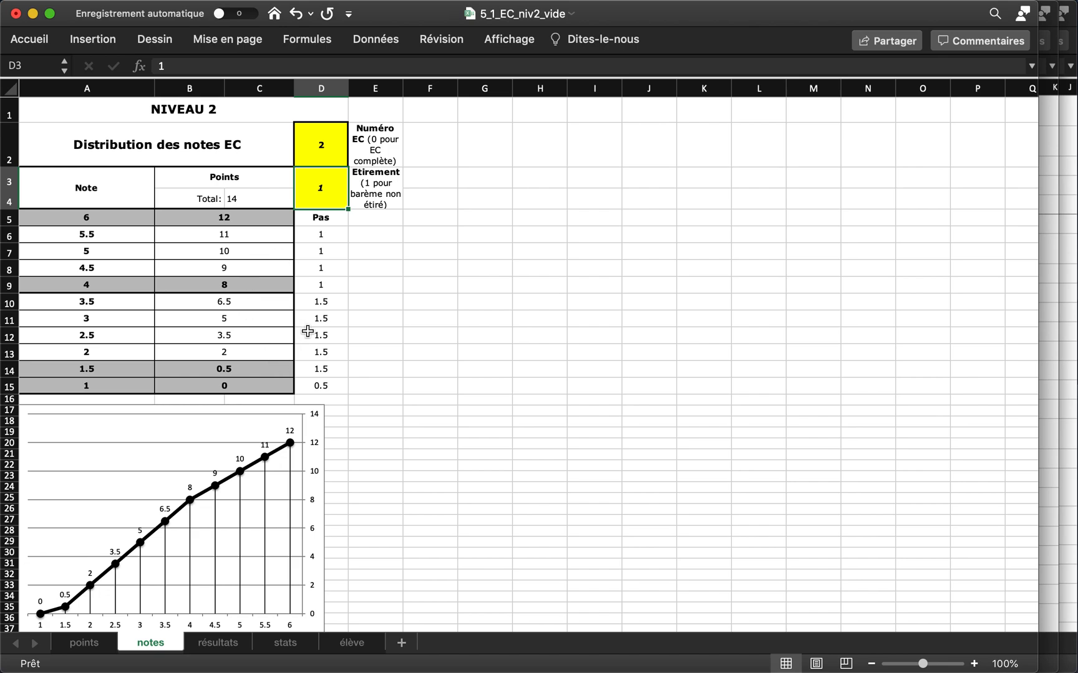
{"action": "key", "text": "Up"}
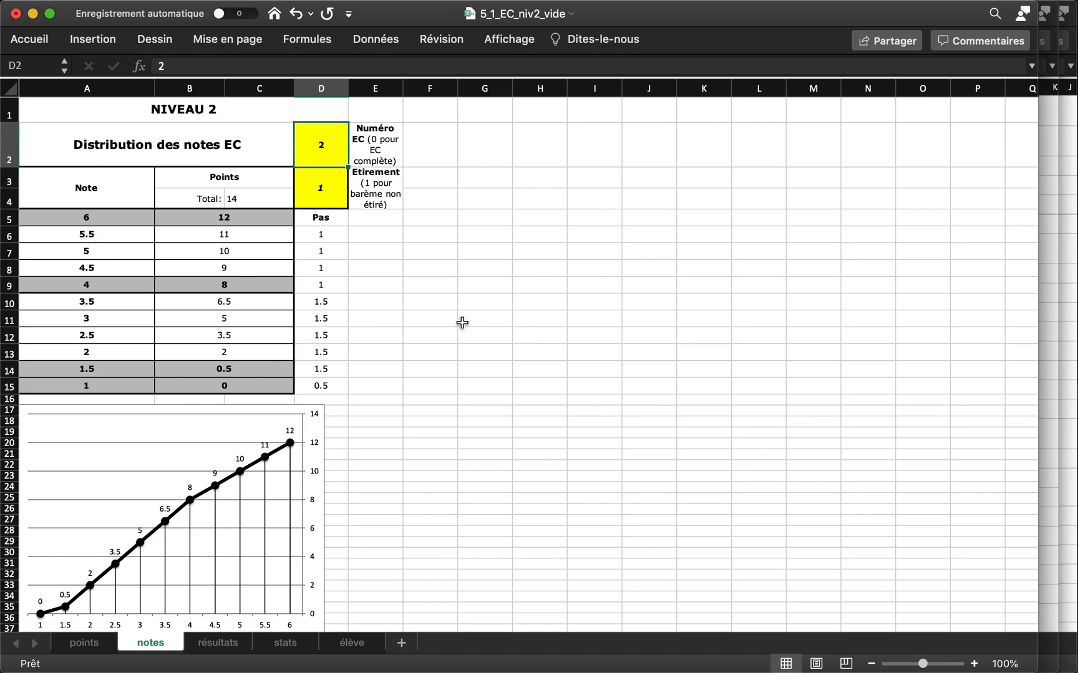
{"action": "type", "text": "0"}
{"action": "key", "text": "Tab"}
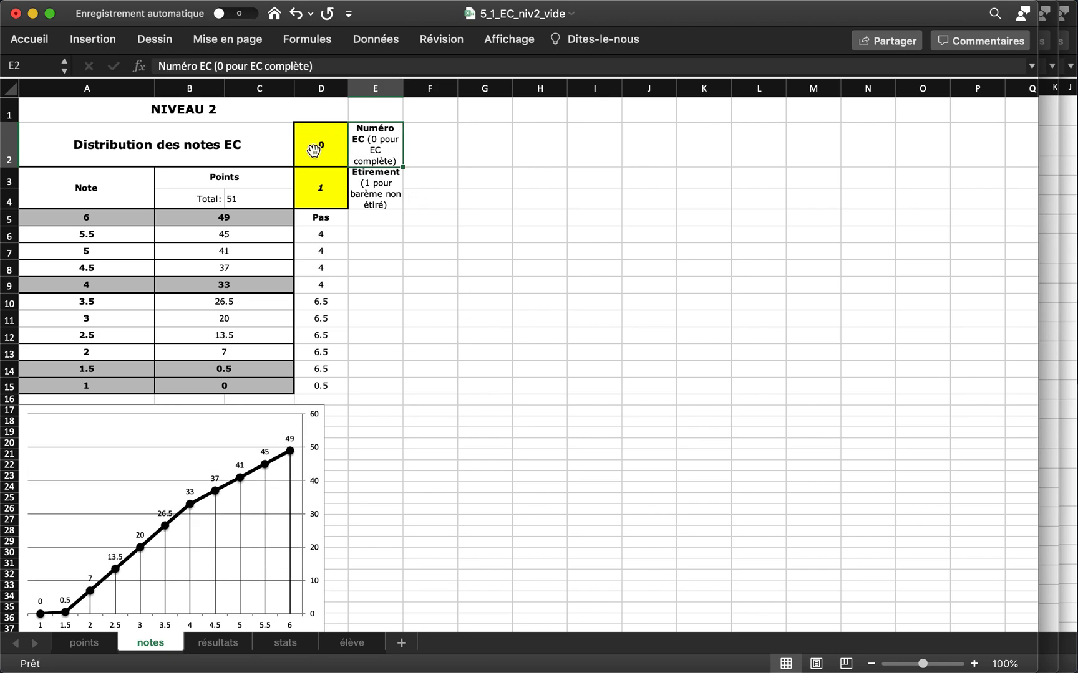
Try a stretch factor of 1.25 for the grade scale and restore it to 1
{"action": "left_click", "coordinate": [330, 200]}
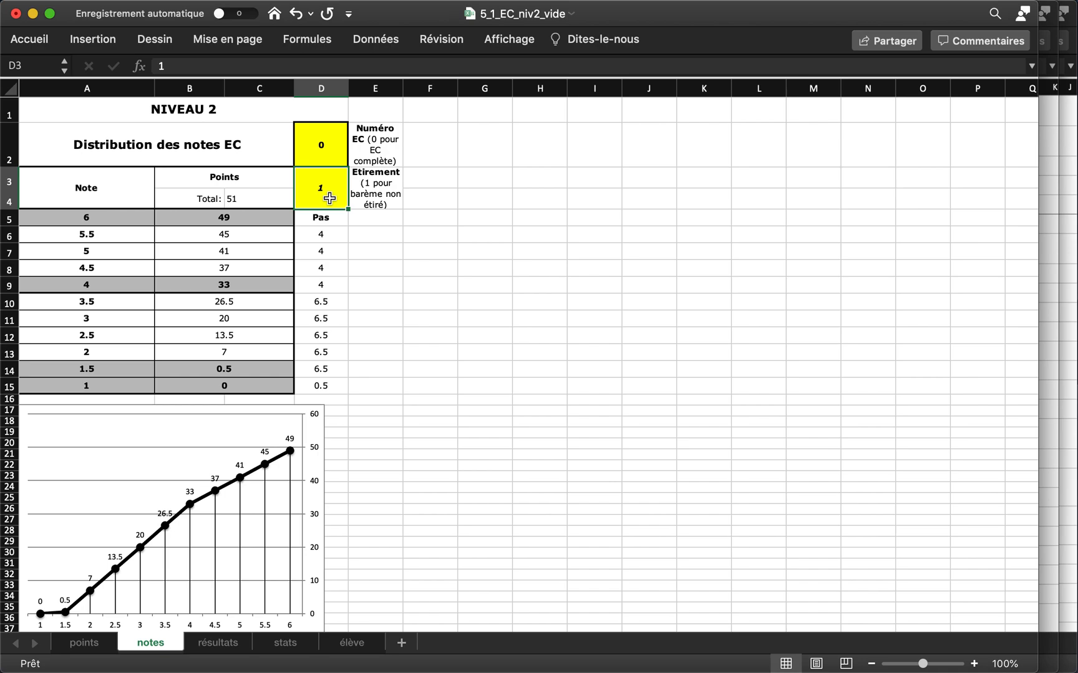
{"action": "type", "text": "1.25"}
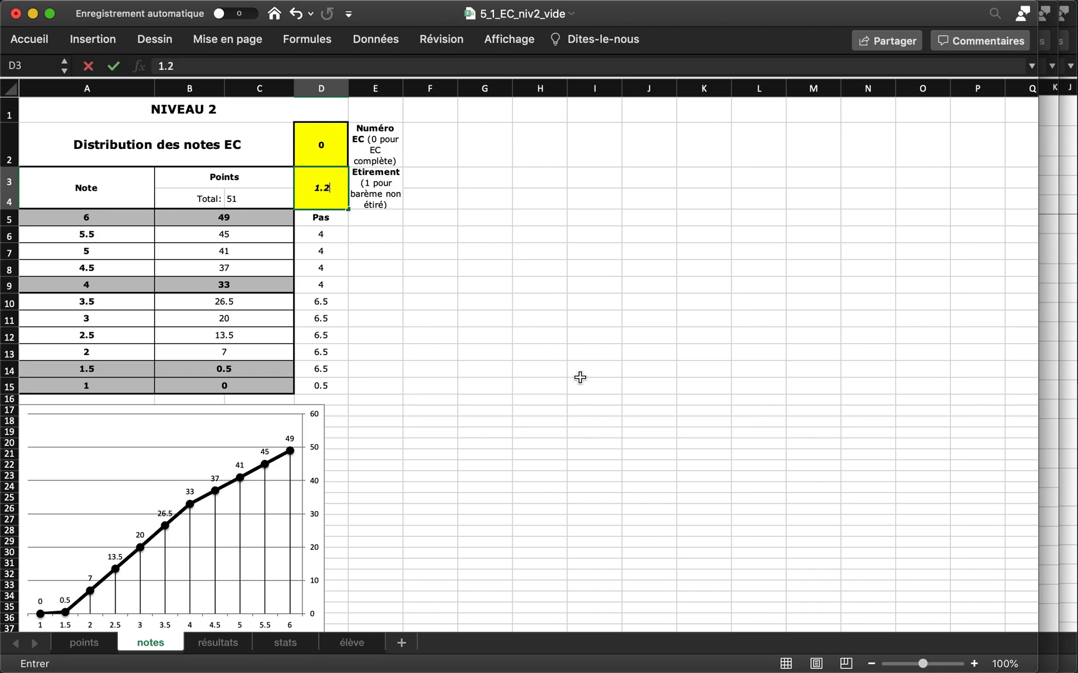
{"action": "key", "text": "Return"}
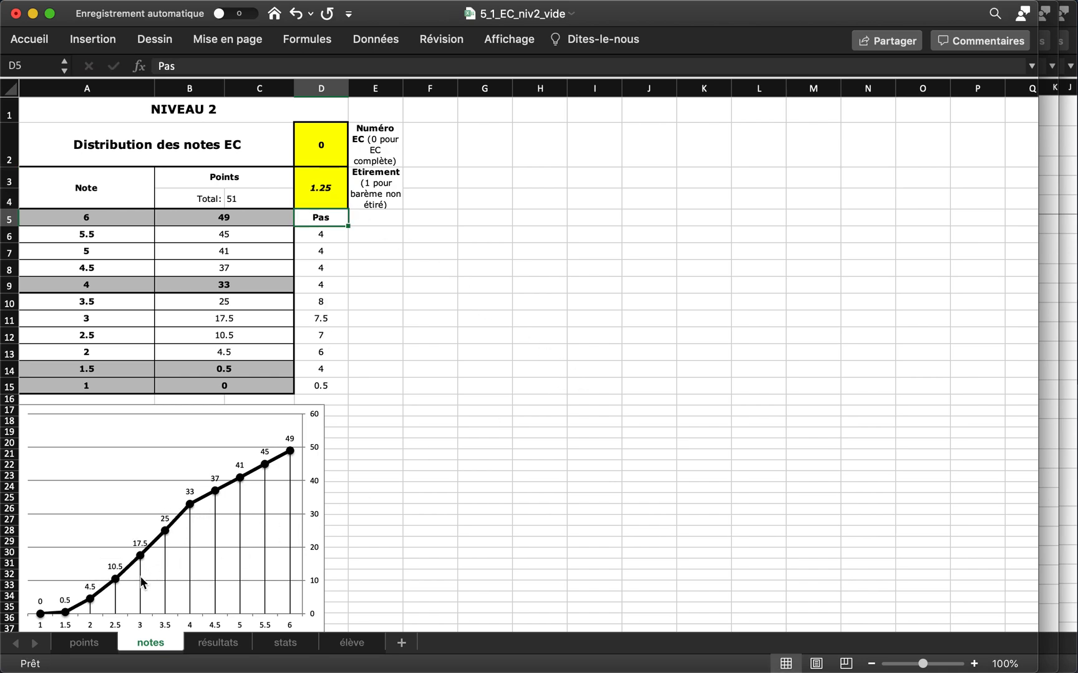
{"action": "key", "text": "Up"}
{"action": "type", "text": "1"}
{"action": "key", "text": "Return"}
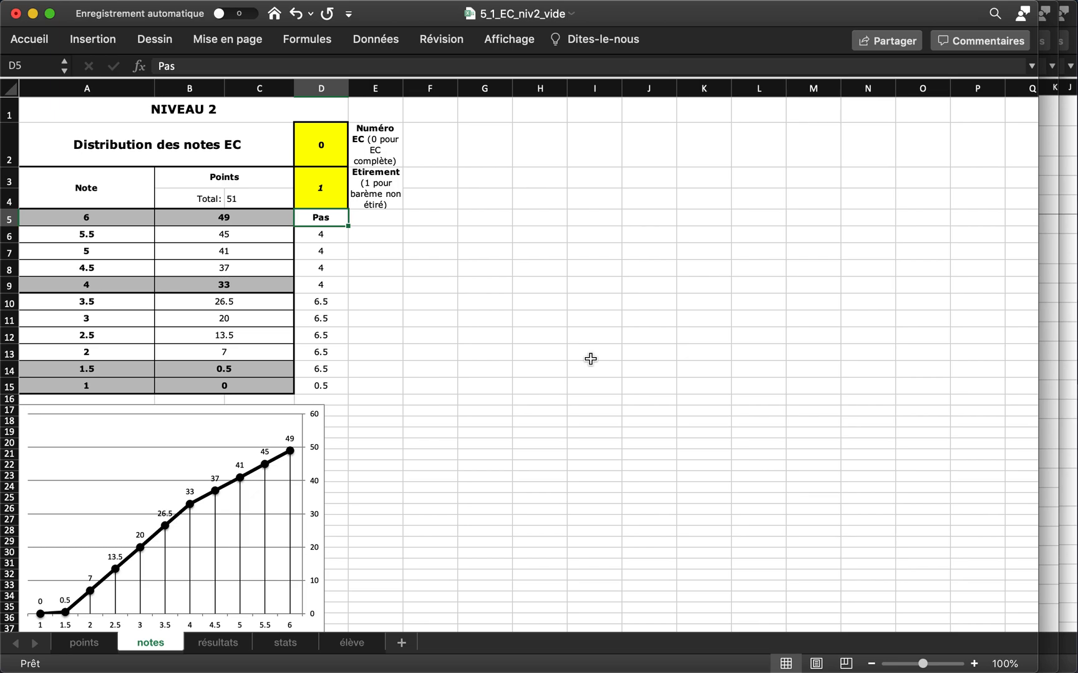
On the résultats sheet, enter the first student's first name in row 5 and go to that student's EC1 points cell
{"action": "left_click", "coordinate": [218, 644]}
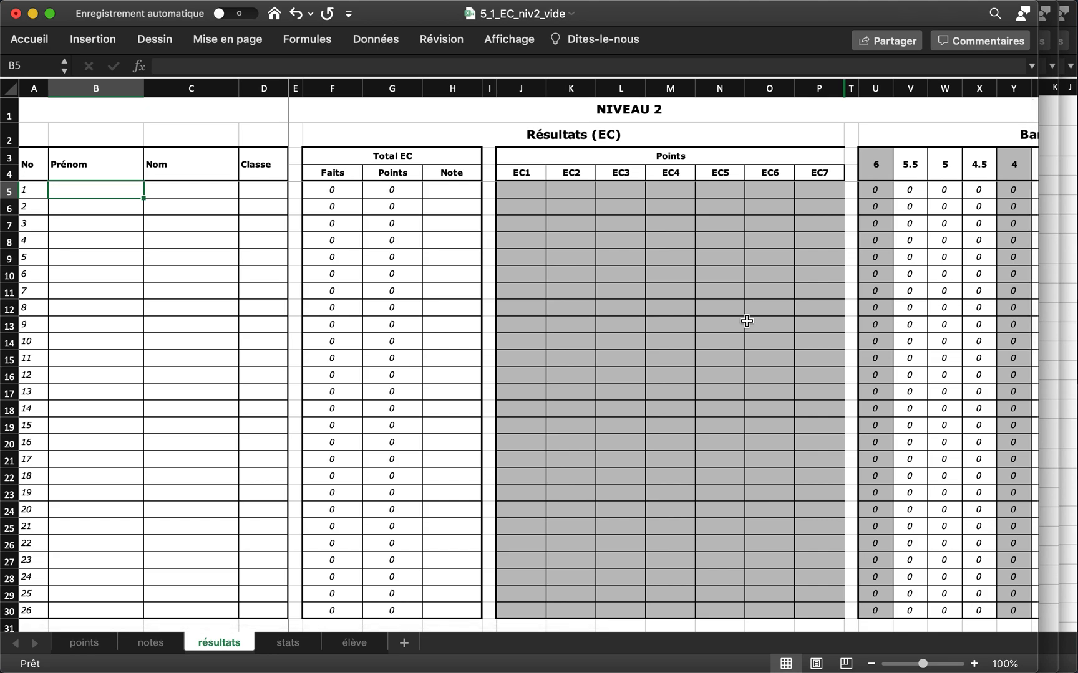
{"action": "type", "text": "Charles"}
{"action": "key", "text": "Tab"}
{"action": "key", "text": "Tab"}
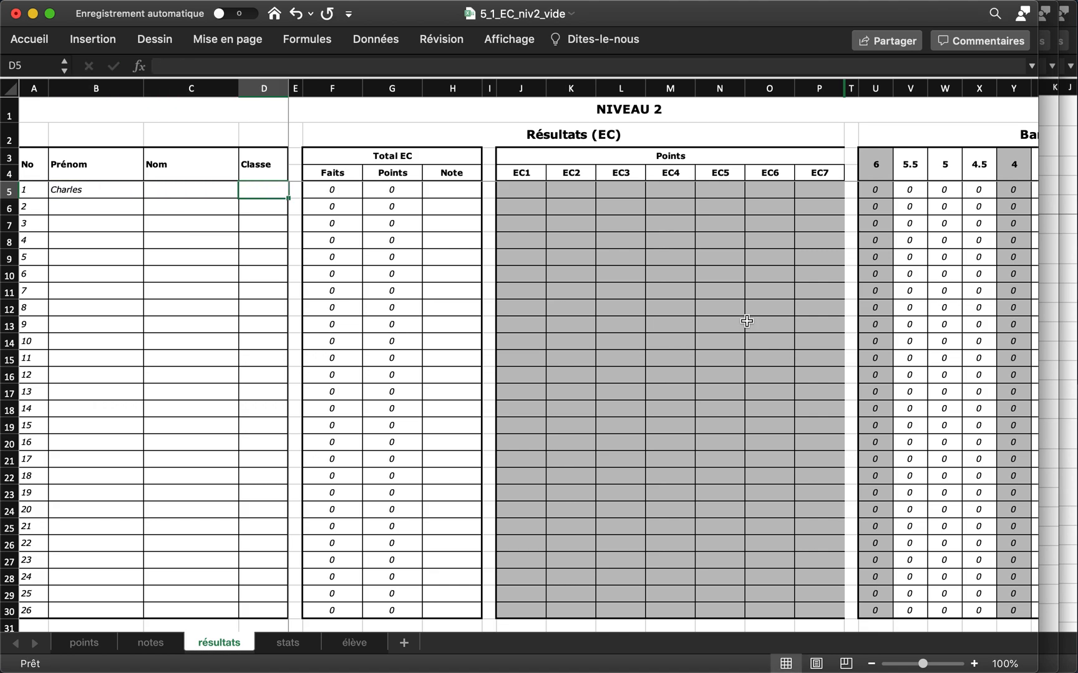
{"action": "key", "text": "Tab"}
{"action": "key", "text": "Tab"}
{"action": "key", "text": "Tab"}
{"action": "key", "text": "Tab"}
{"action": "key", "text": "Tab"}
{"action": "key", "text": "Tab"}
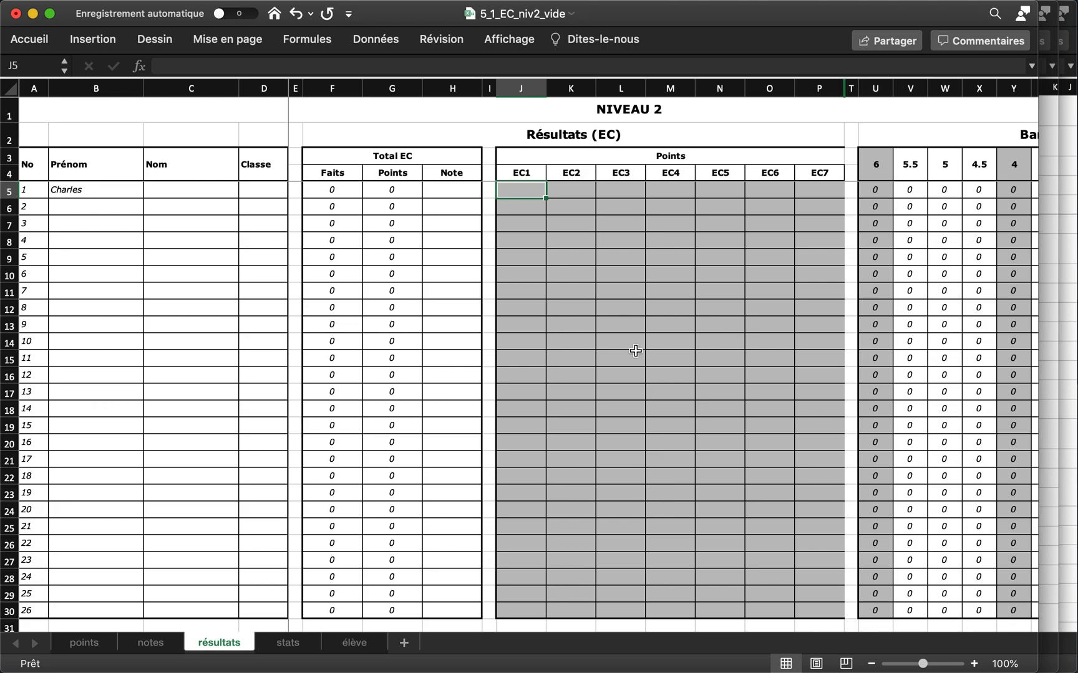
Hide the unused student rows 11 to 17 on the résultats sheet
{"action": "left_click_drag", "start_coordinate": [9, 291], "coordinate": [10, 385]}
{"action": "right_click", "coordinate": [10, 293]}
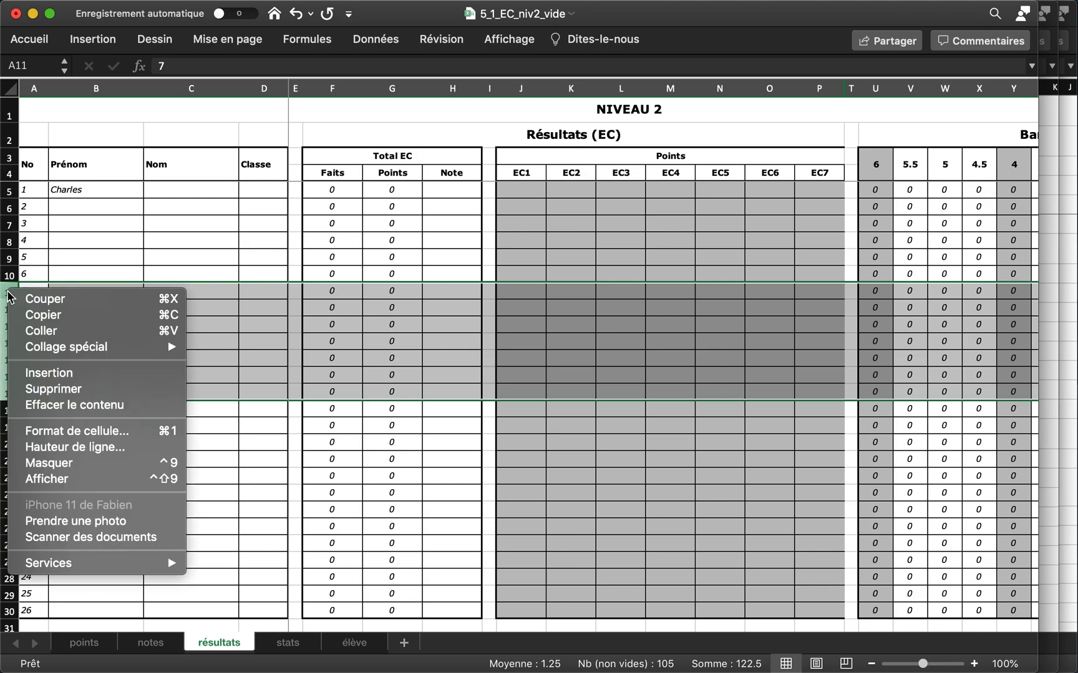
{"action": "left_click", "coordinate": [62, 463]}
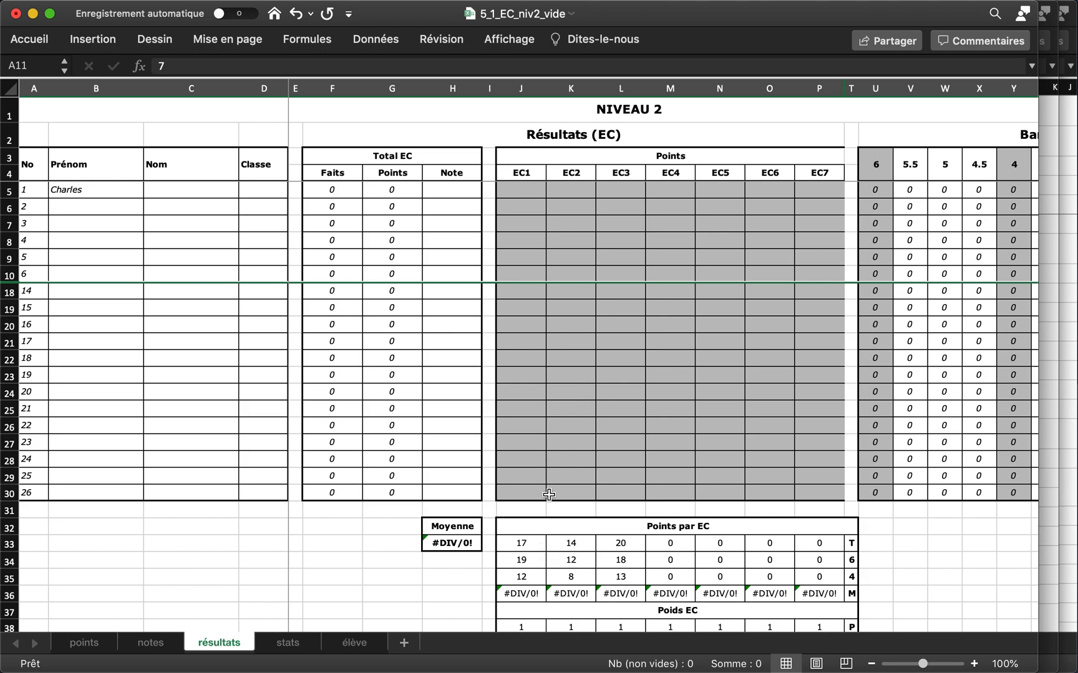
On the points sheet, correct Ex2 of EC1 to 9 total points and 7 points for grade 6
{"action": "left_click", "coordinate": [540, 543]}
{"action": "key", "text": "Down"}
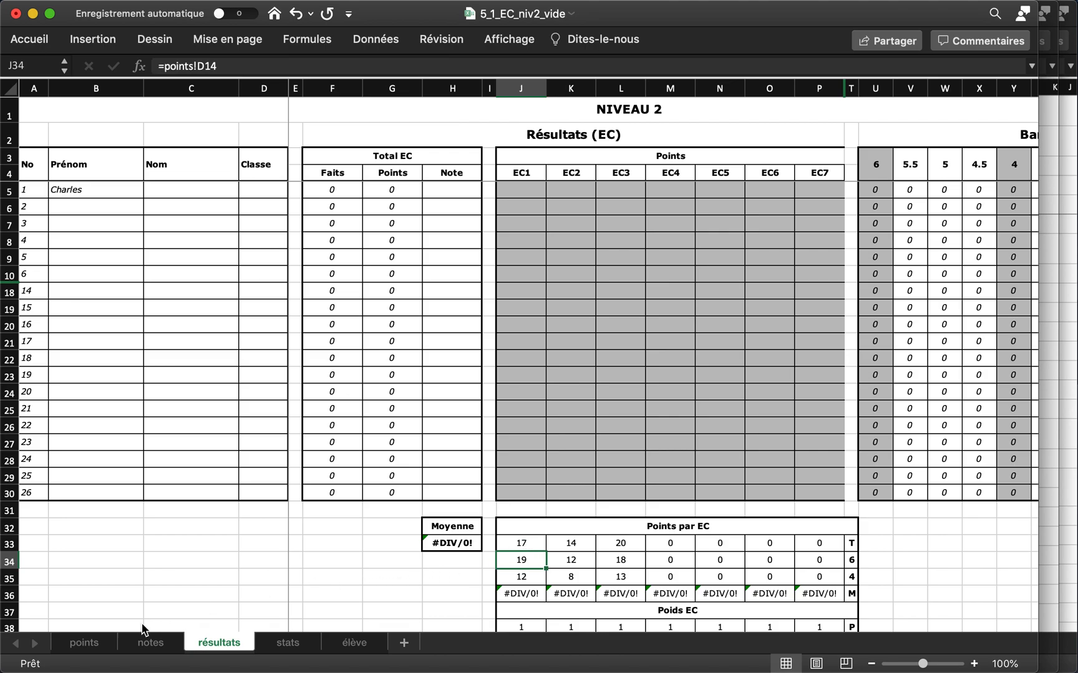
{"action": "left_click", "coordinate": [81, 645]}
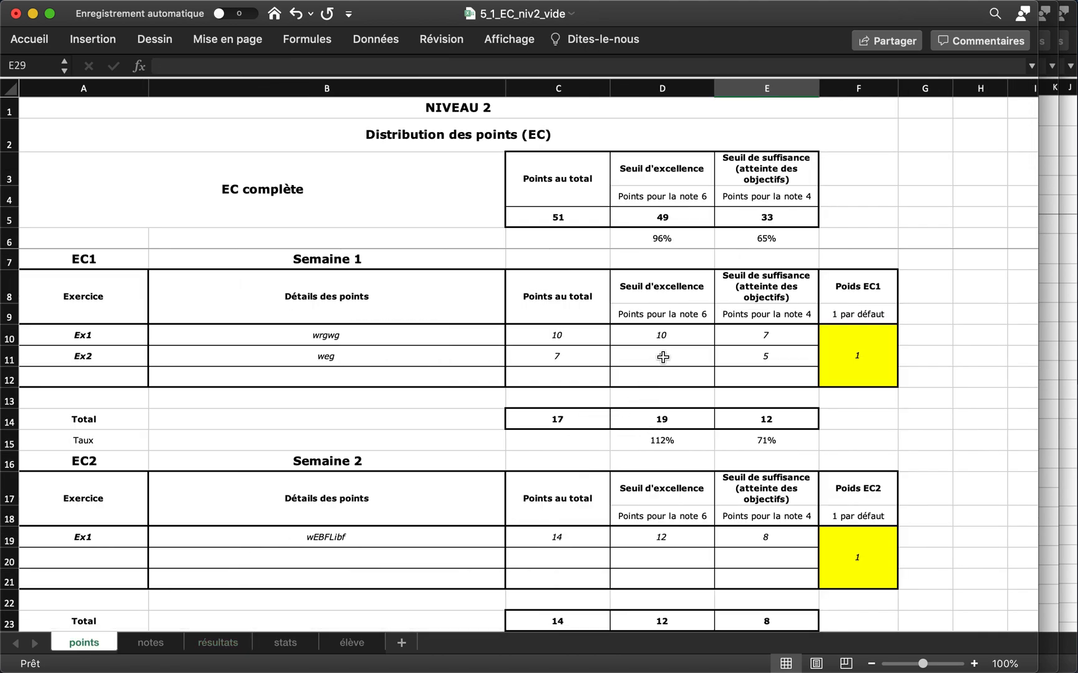
{"action": "left_click", "coordinate": [690, 357]}
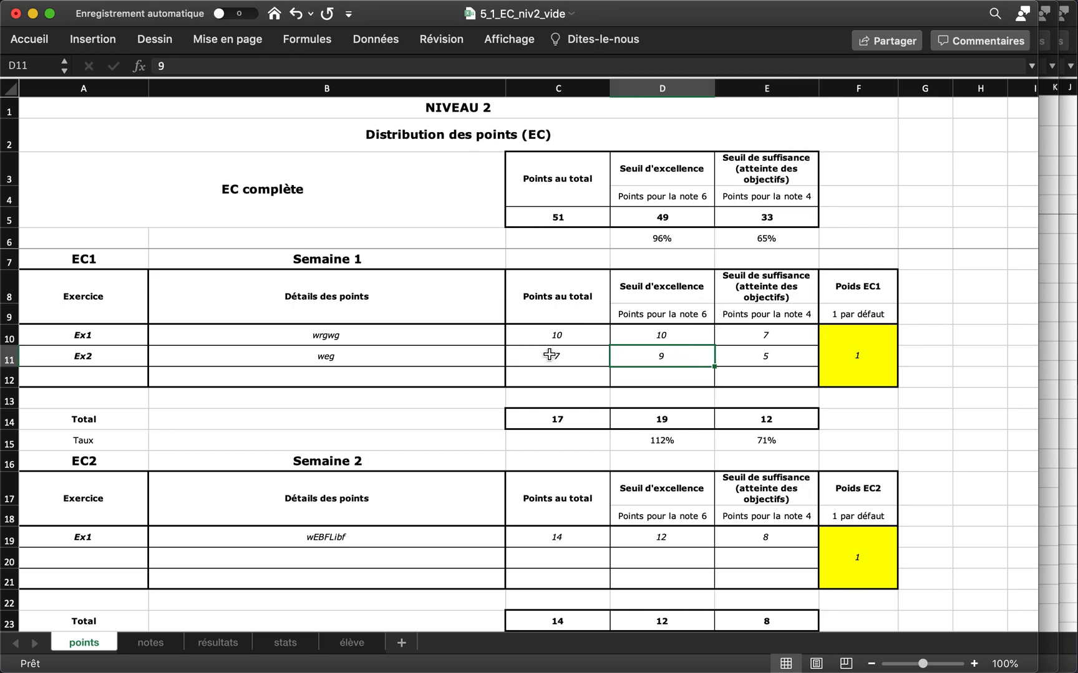
{"action": "left_click", "coordinate": [584, 358]}
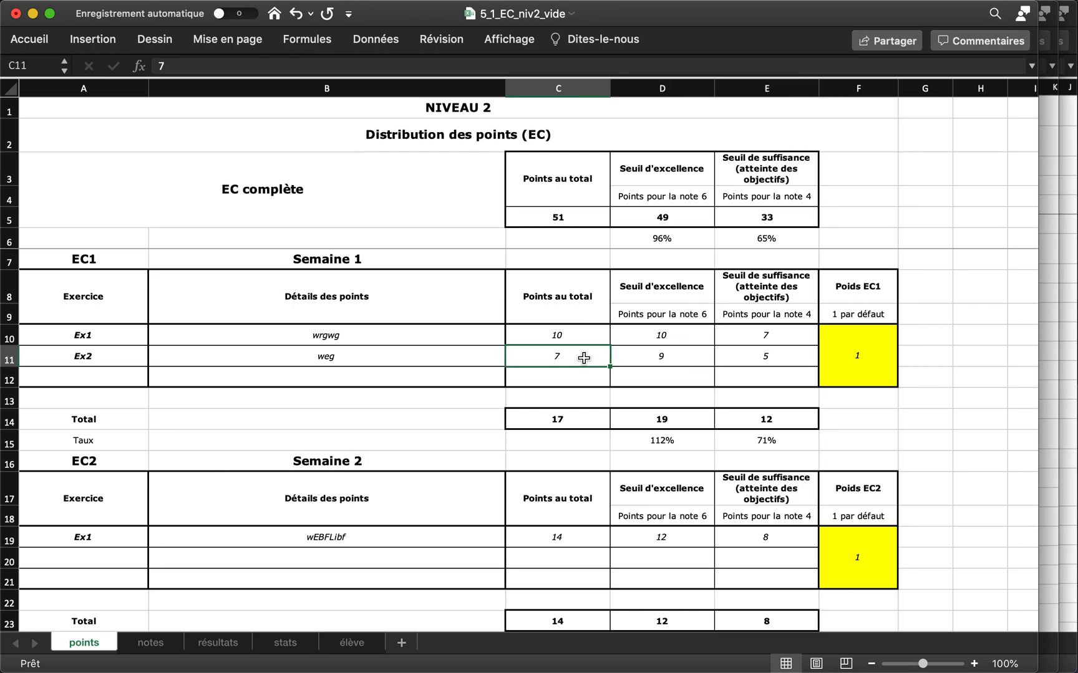
{"action": "type", "text": "9"}
{"action": "key", "text": "Right"}
{"action": "type", "text": "7"}
{"action": "key", "text": "Return"}
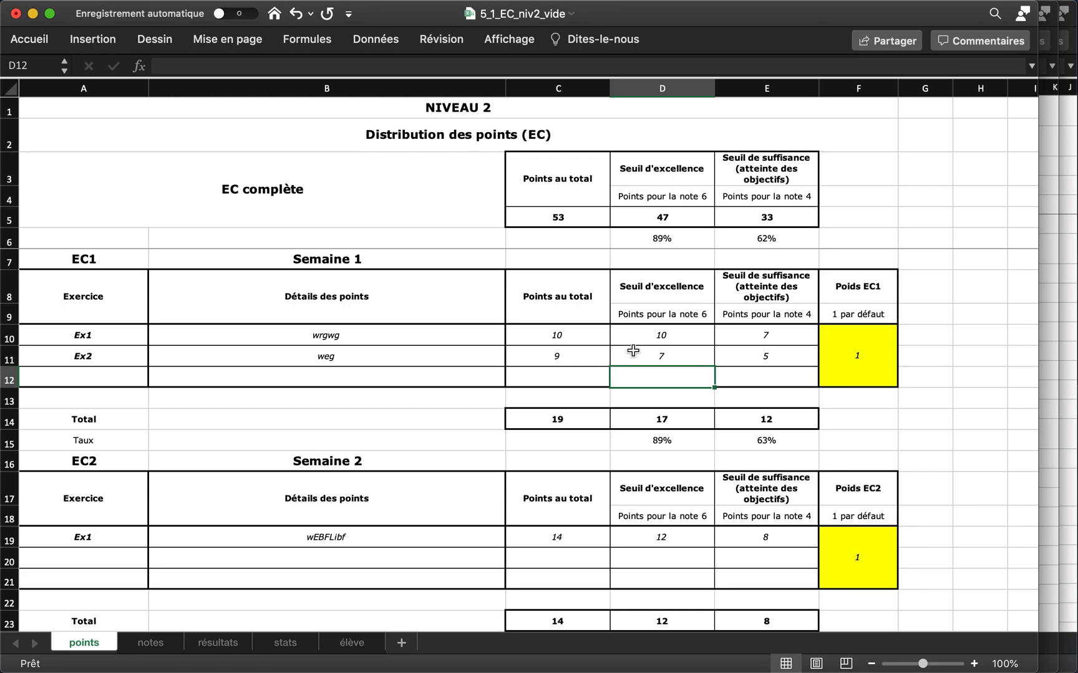
On the résultats sheet, enter 15 points for EC1 and 12 points for EC2 for the first student
{"action": "left_click", "coordinate": [217, 643]}
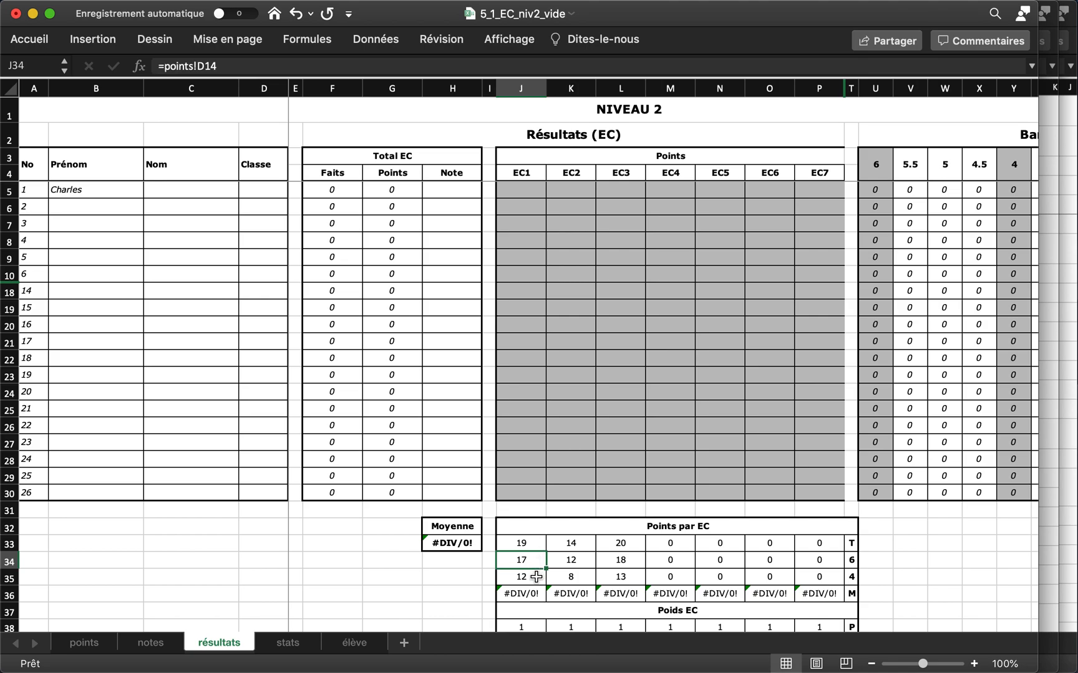
{"action": "left_click", "coordinate": [526, 195]}
{"action": "type", "text": "15"}
{"action": "key", "text": "Return"}
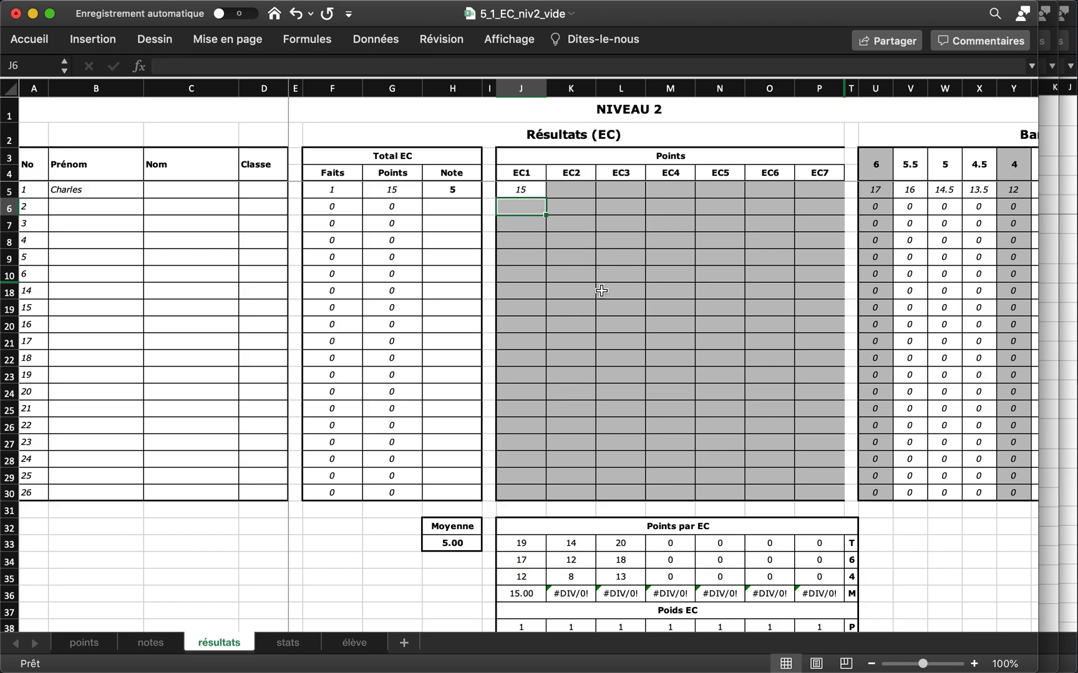
{"action": "left_click", "coordinate": [570, 188]}
{"action": "type", "text": "12"}
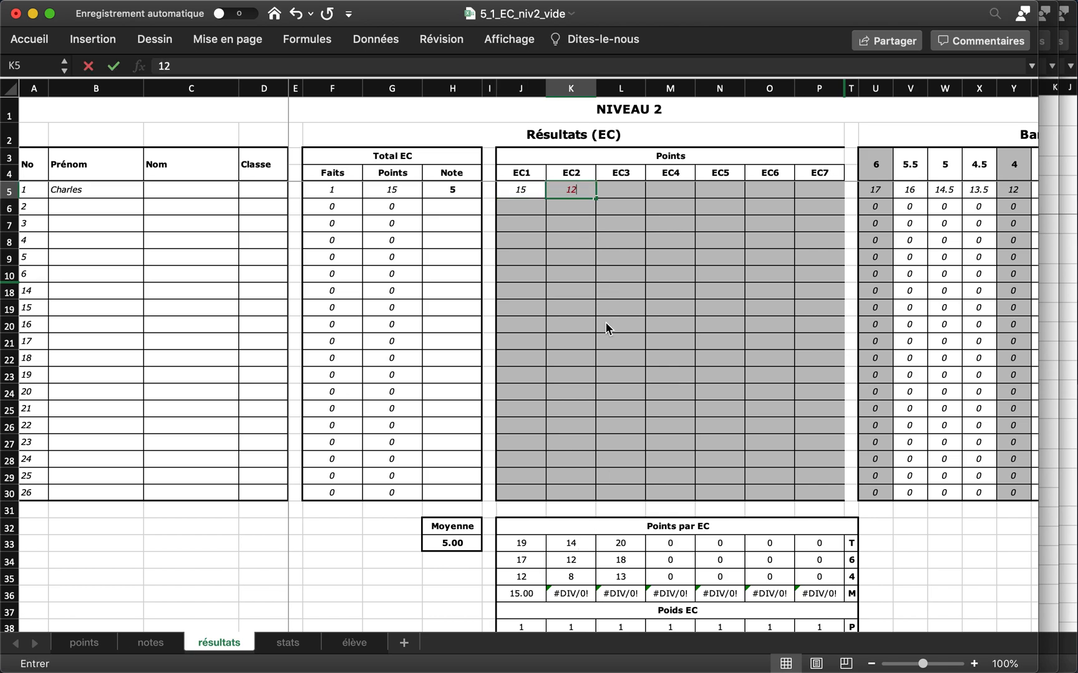
{"action": "key", "text": "Tab"}
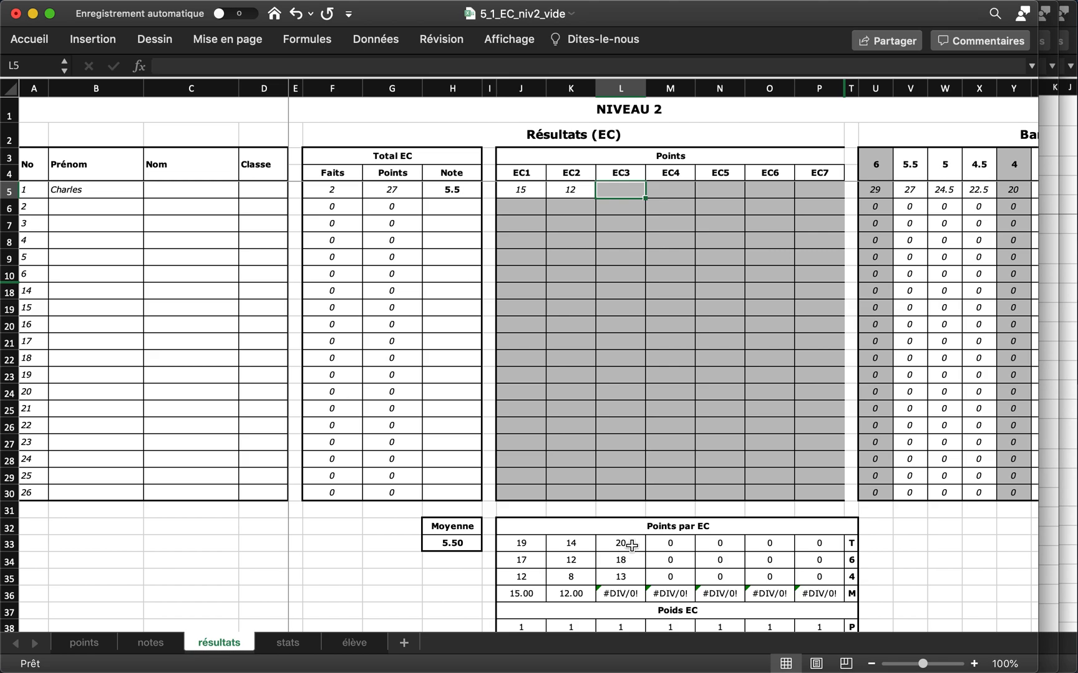
Enter 10 points for EC3 for the first student and check that student's grade scale
{"action": "type", "text": "10"}
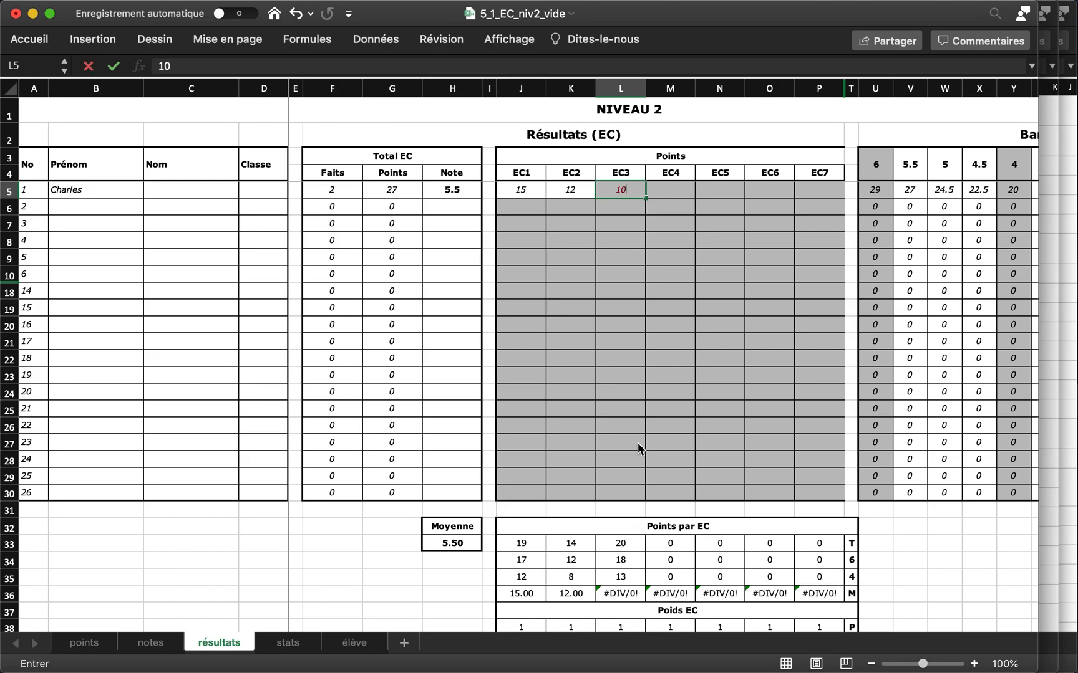
{"action": "key", "text": "Return"}
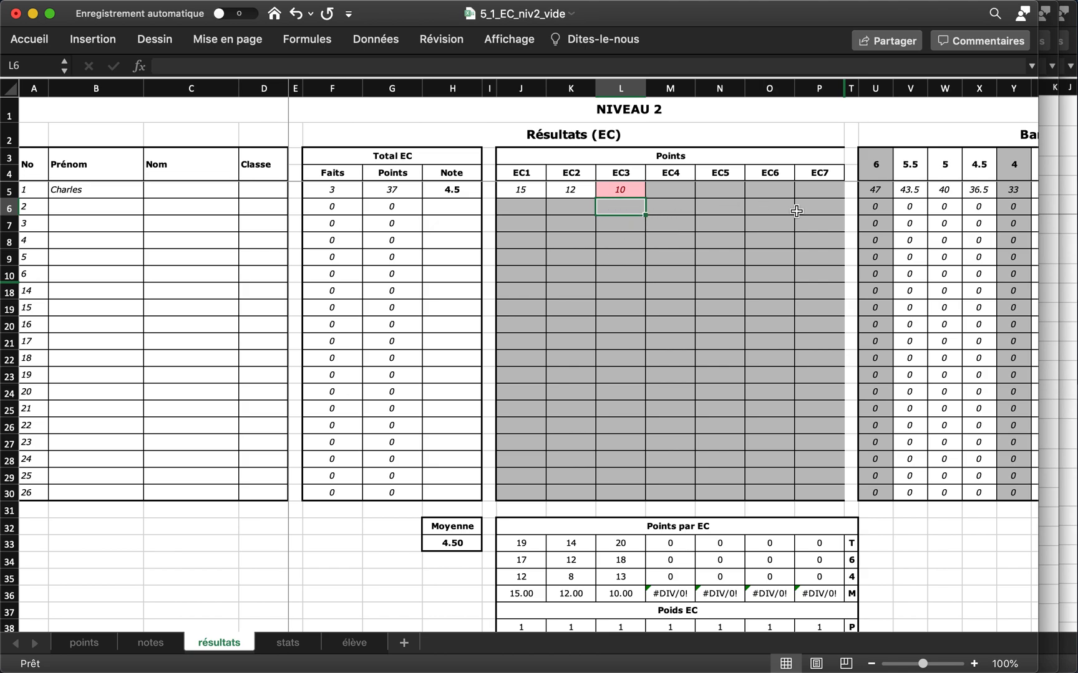
{"action": "scroll", "coordinate": [797, 211], "scroll_direction": "right", "scroll_amount": 6}
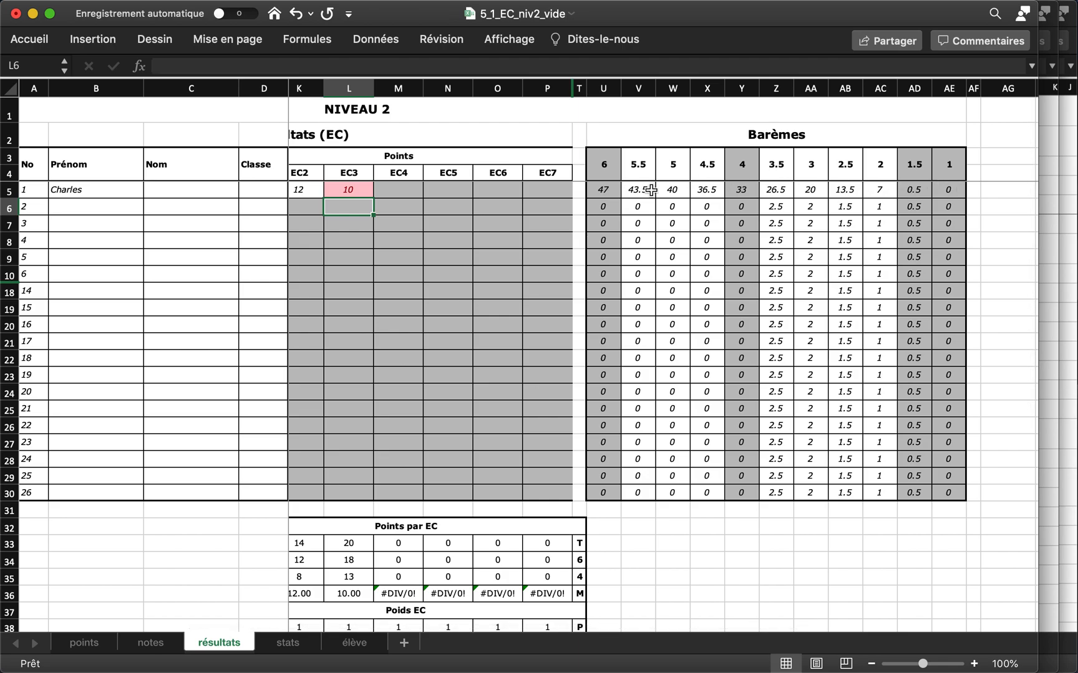
{"action": "scroll", "coordinate": [651, 190], "scroll_direction": "left", "scroll_amount": 6}
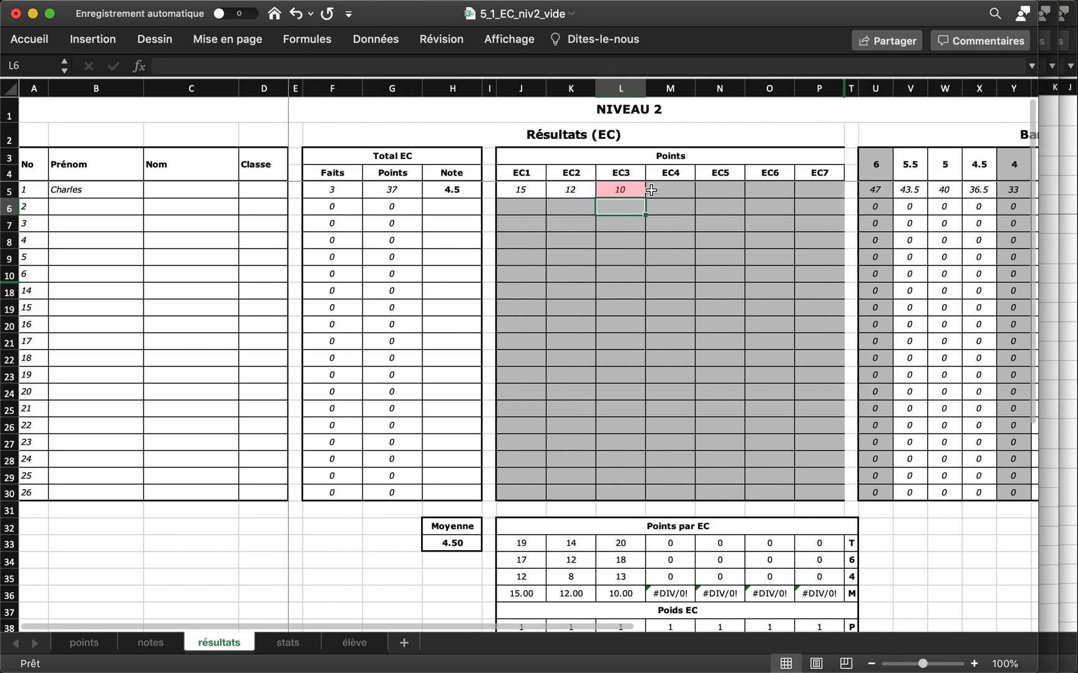
Enter the second student's first name in row 6 and go to that student's EC1 points cell
{"action": "left_click", "coordinate": [91, 206]}
{"action": "type", "text": "Sylvie"}
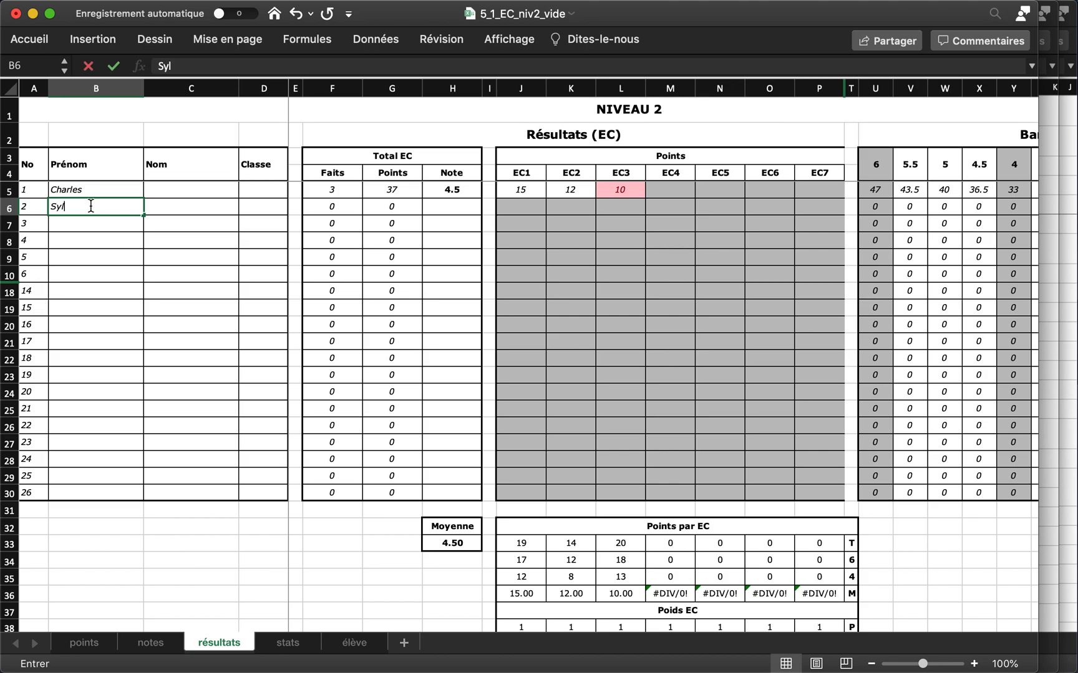
{"action": "key", "text": "Tab"}
{"action": "key", "text": "Tab"}
{"action": "key", "text": "Tab"}
{"action": "key", "text": "Tab"}
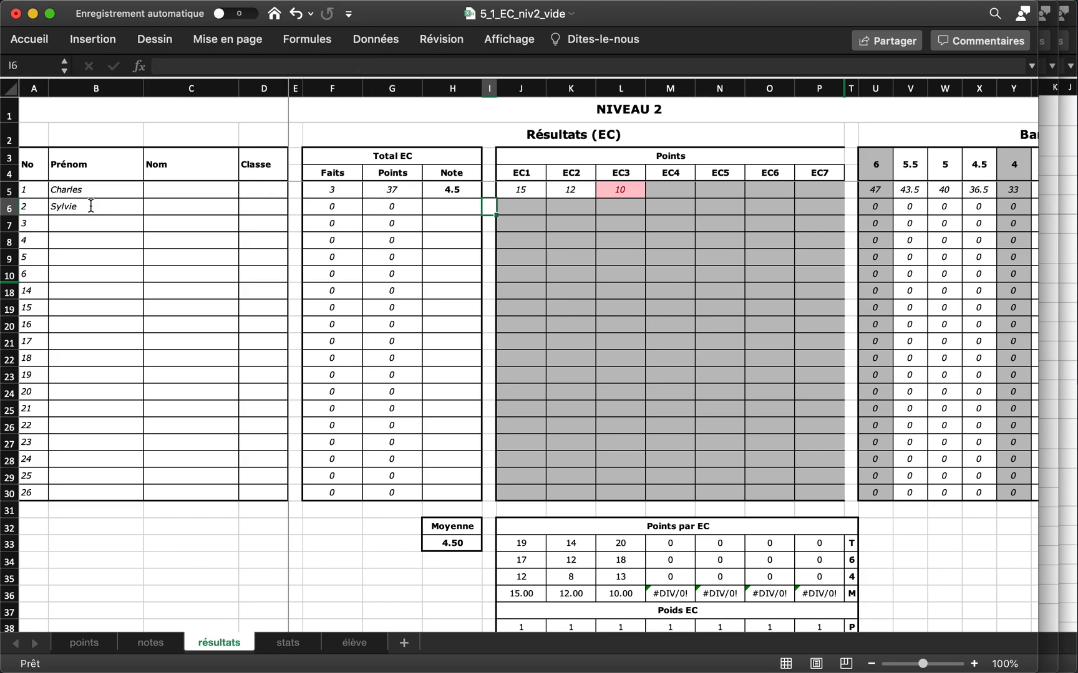
Enter 16 points for EC1 and 17 for EC3 for the second student, leaving EC2 empty, and check the student's grade scale
{"action": "type", "text": "16"}
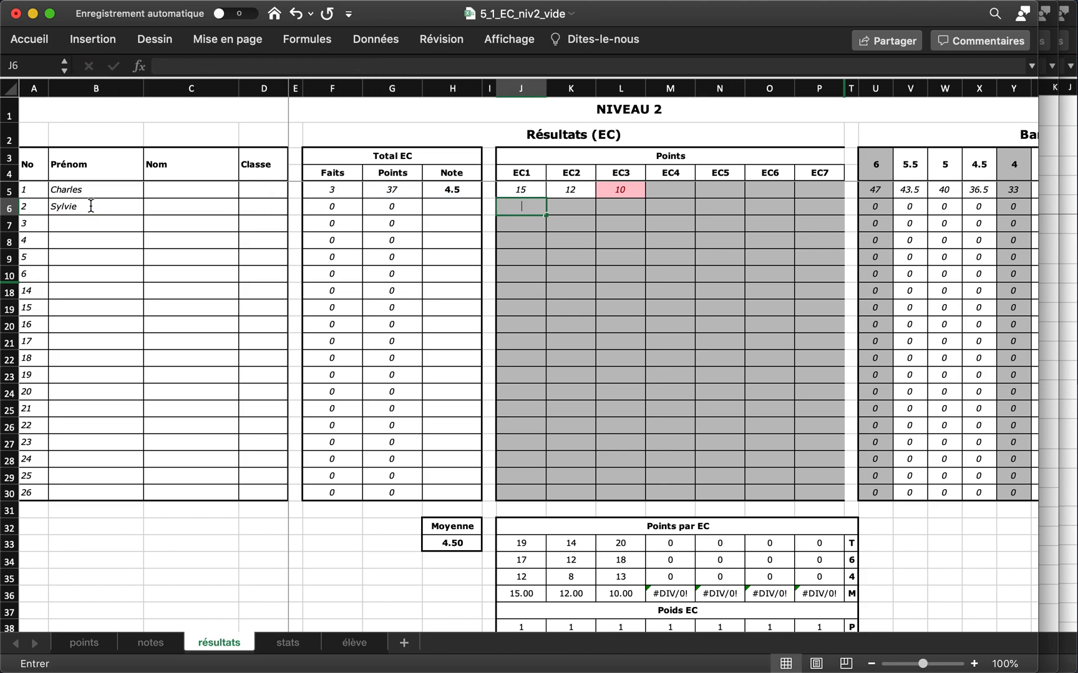
{"action": "key", "text": "Tab"}
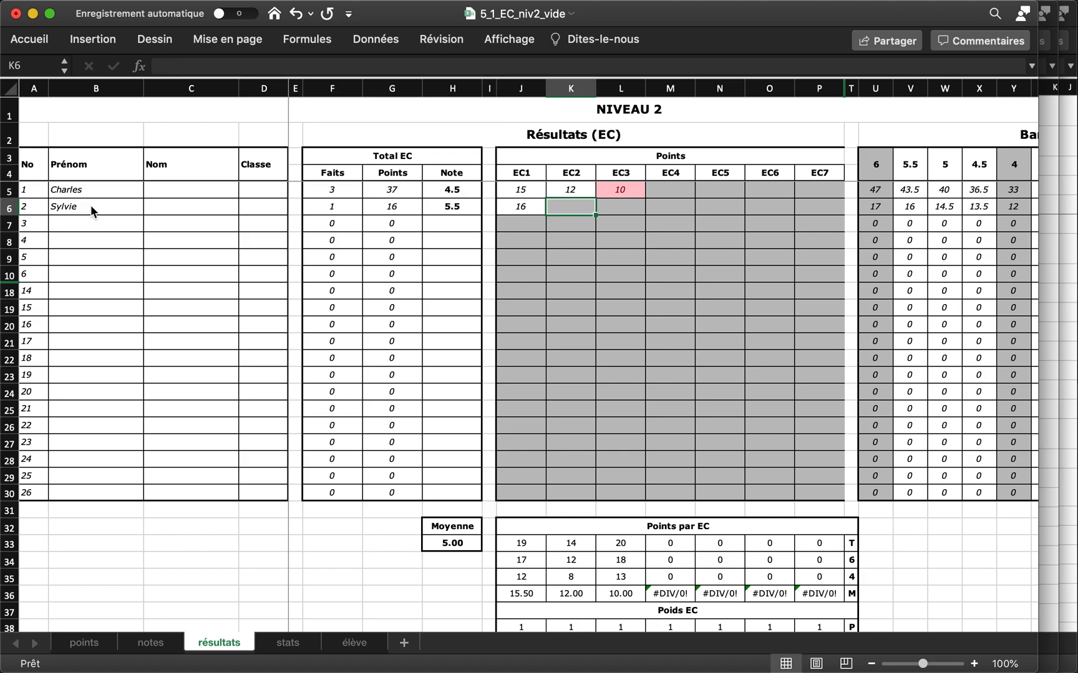
{"action": "key", "text": "Tab"}
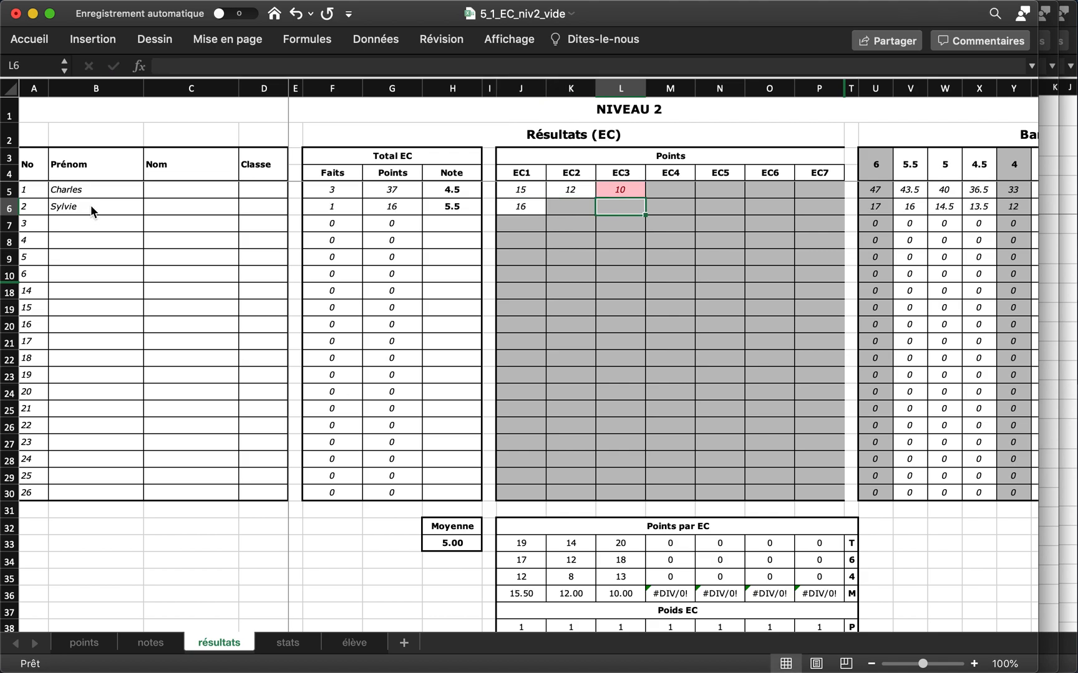
{"action": "type", "text": "17"}
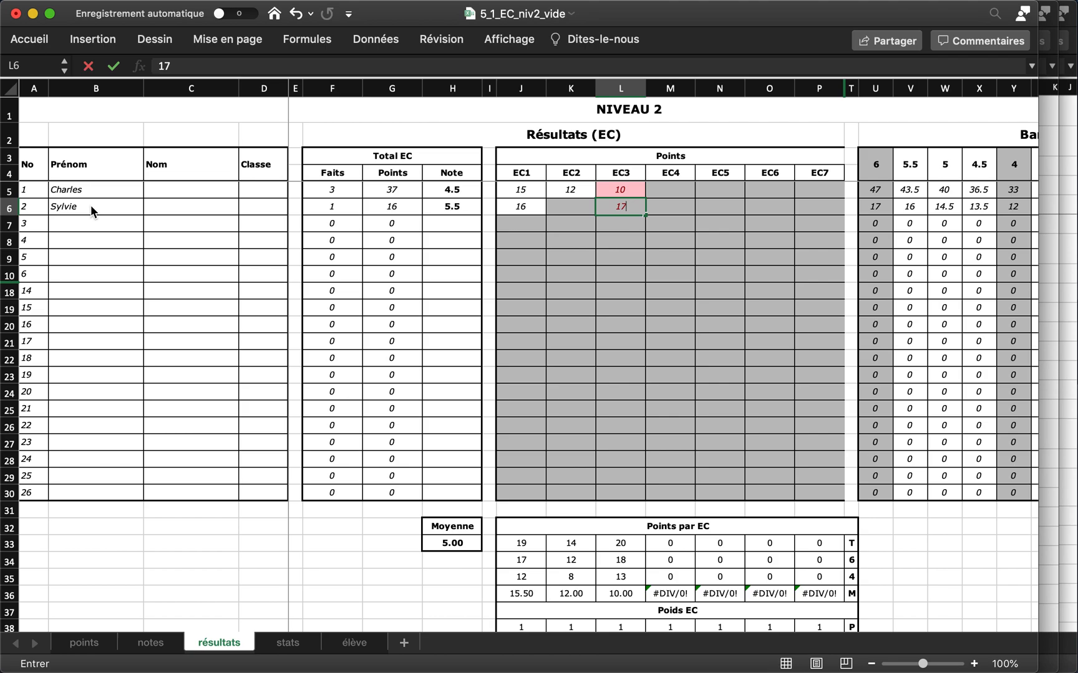
{"action": "key", "text": "Return"}
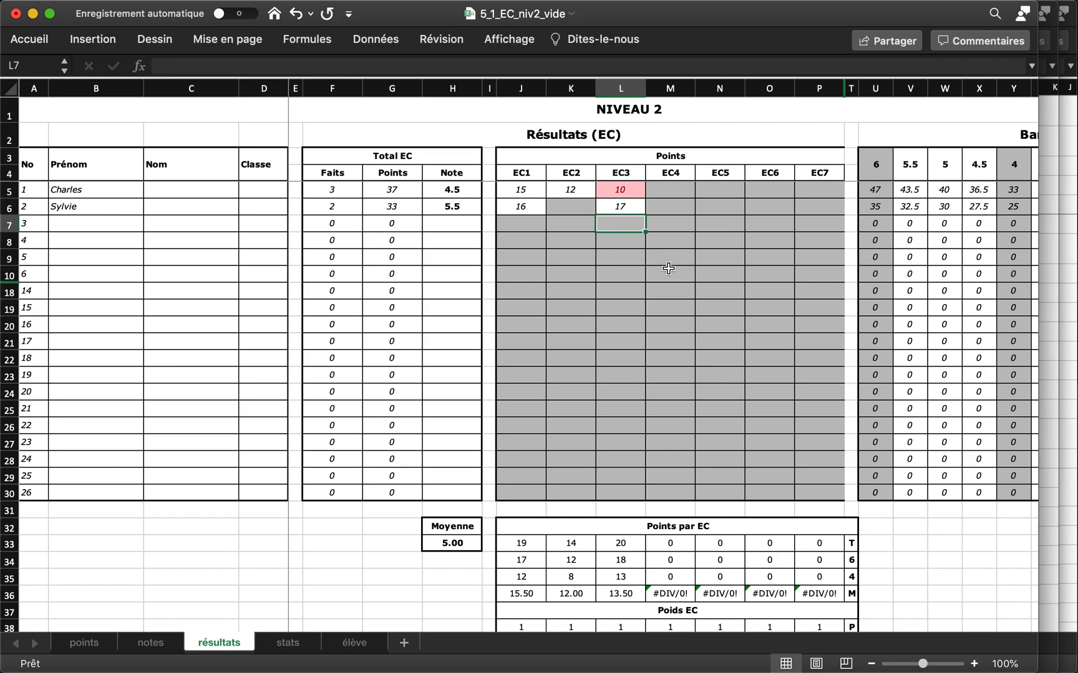
{"action": "scroll", "coordinate": [668, 267], "scroll_direction": "right", "scroll_amount": 7}
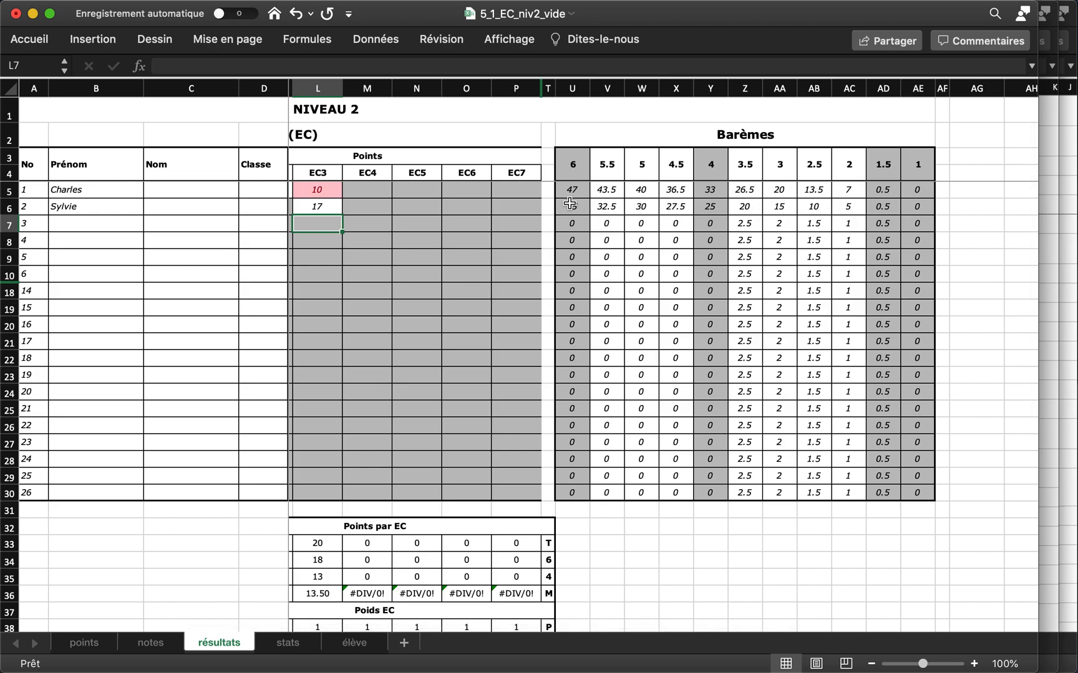
{"action": "scroll", "coordinate": [570, 204], "scroll_direction": "left", "scroll_amount": 7}
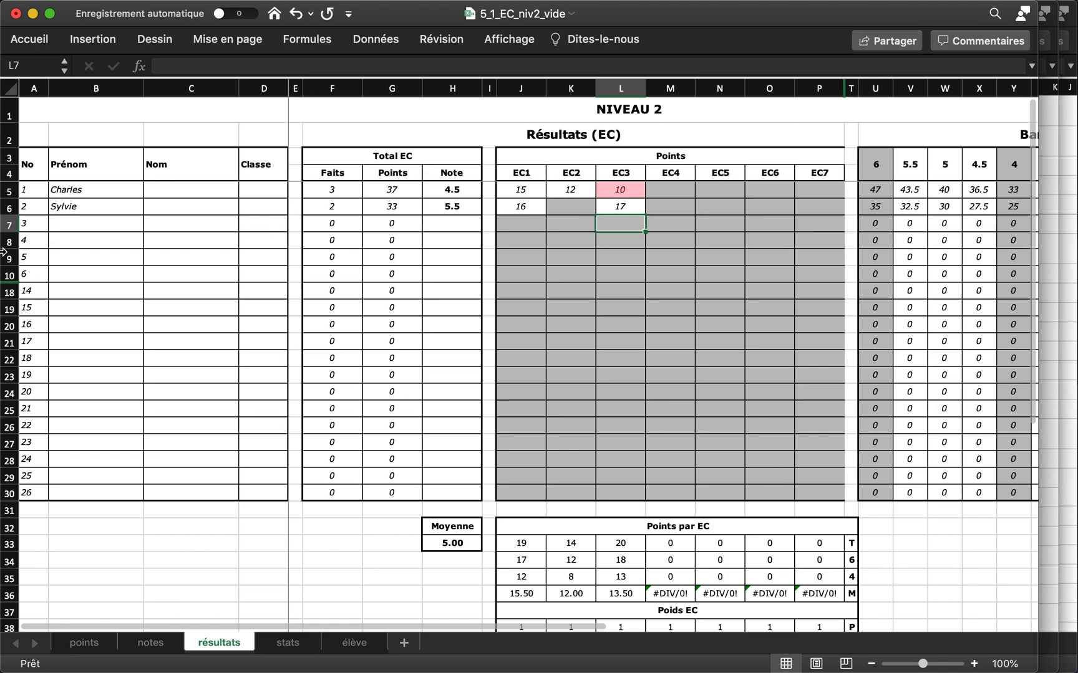
View the grade distribution on the stats sheet, and show the élève sheet at 80% zoom
{"action": "left_click", "coordinate": [288, 644]}
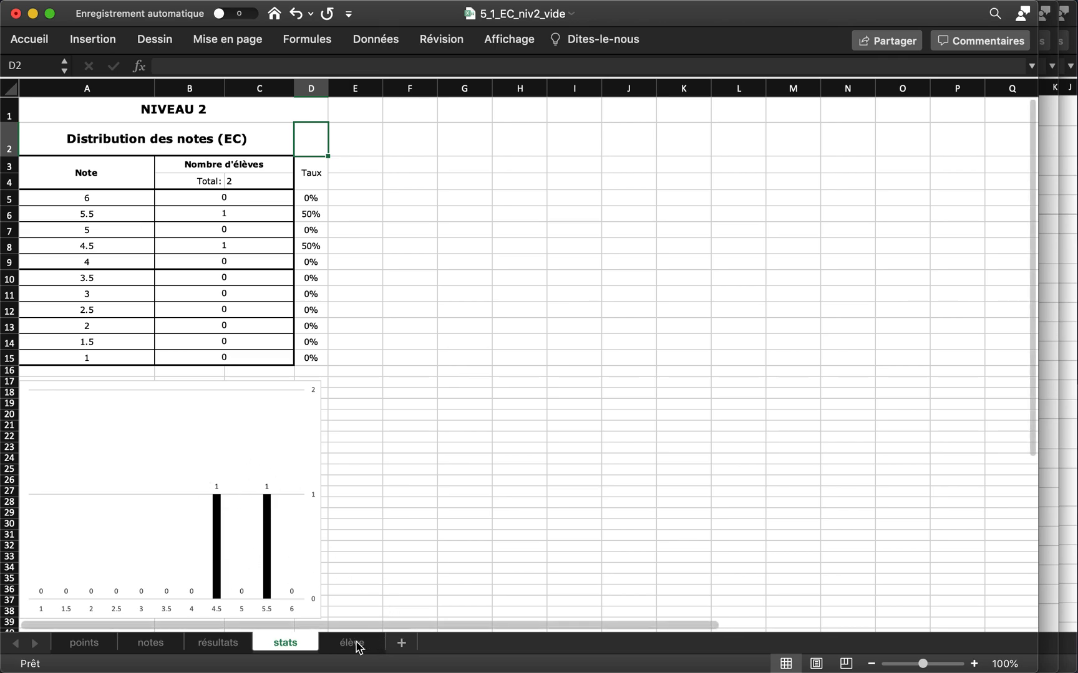
{"action": "left_click", "coordinate": [353, 643]}
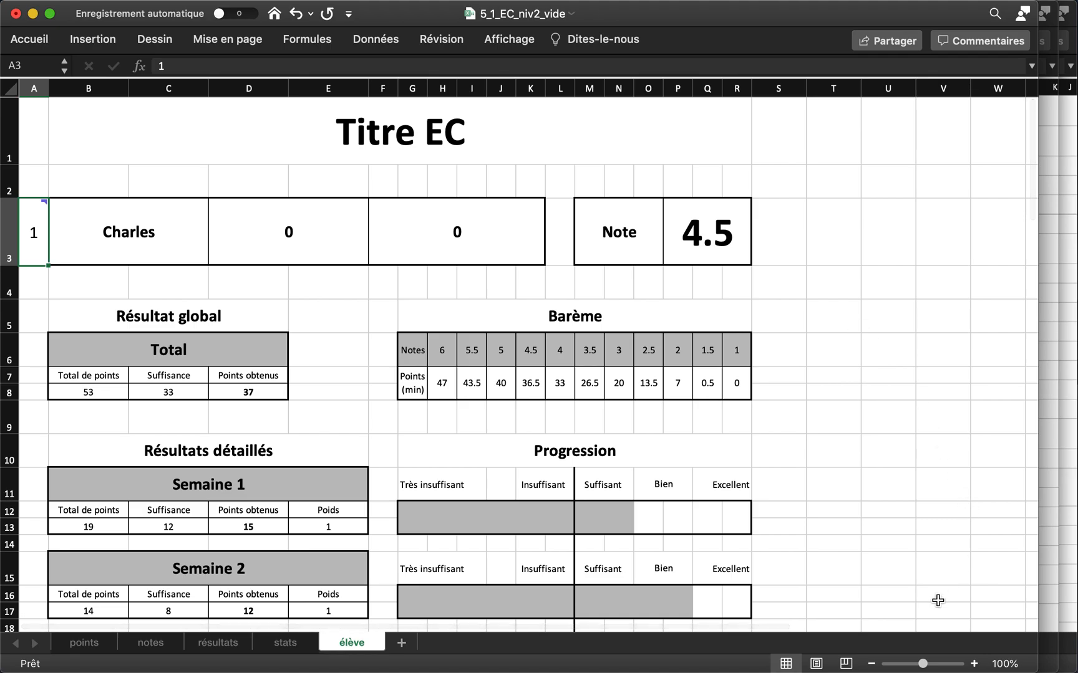
{"action": "left_click", "coordinate": [871, 663]}
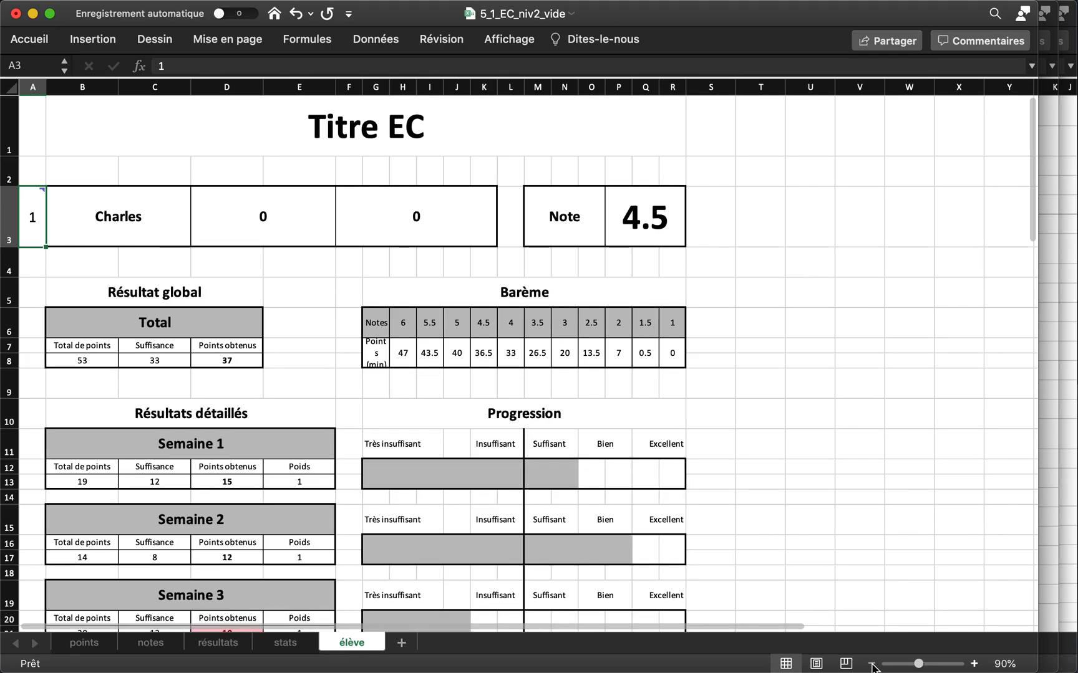
{"action": "left_click", "coordinate": [872, 664]}
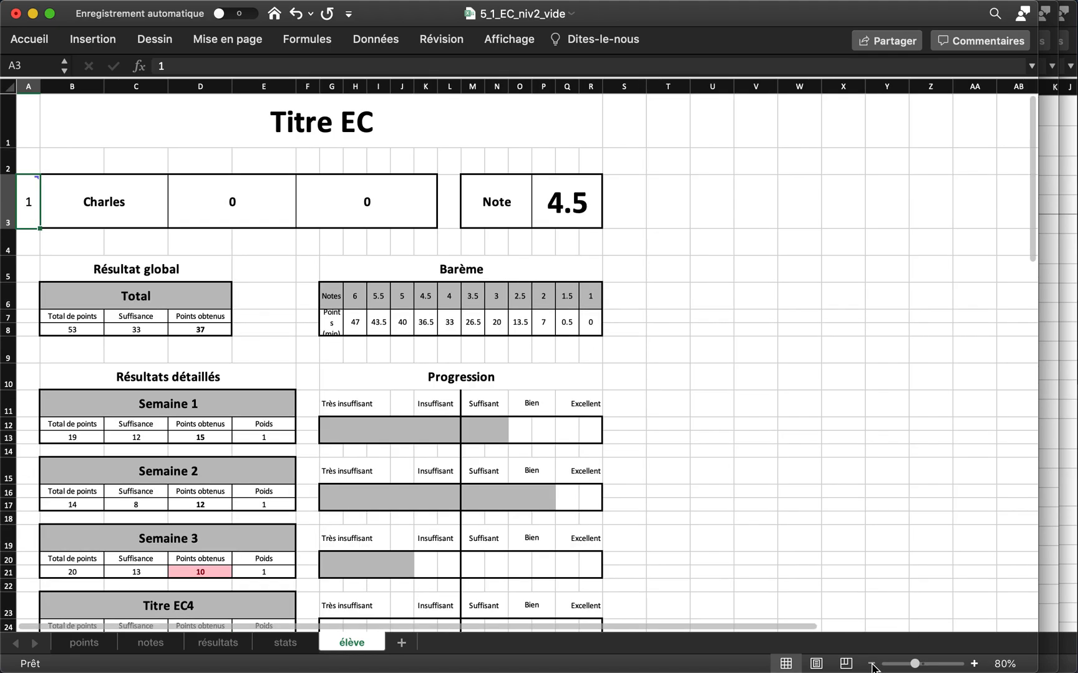
Change the student report's title on the élève sheet to "Evaluation chapitre 5"
{"action": "left_click", "coordinate": [409, 139]}
{"action": "type", "text": "Cha"}
{"action": "key", "text": "BackSpace"}
{"action": "key", "text": "BackSpace"}
{"action": "key", "text": "BackSpace"}
{"action": "type", "text": "Evaluation chapi"}
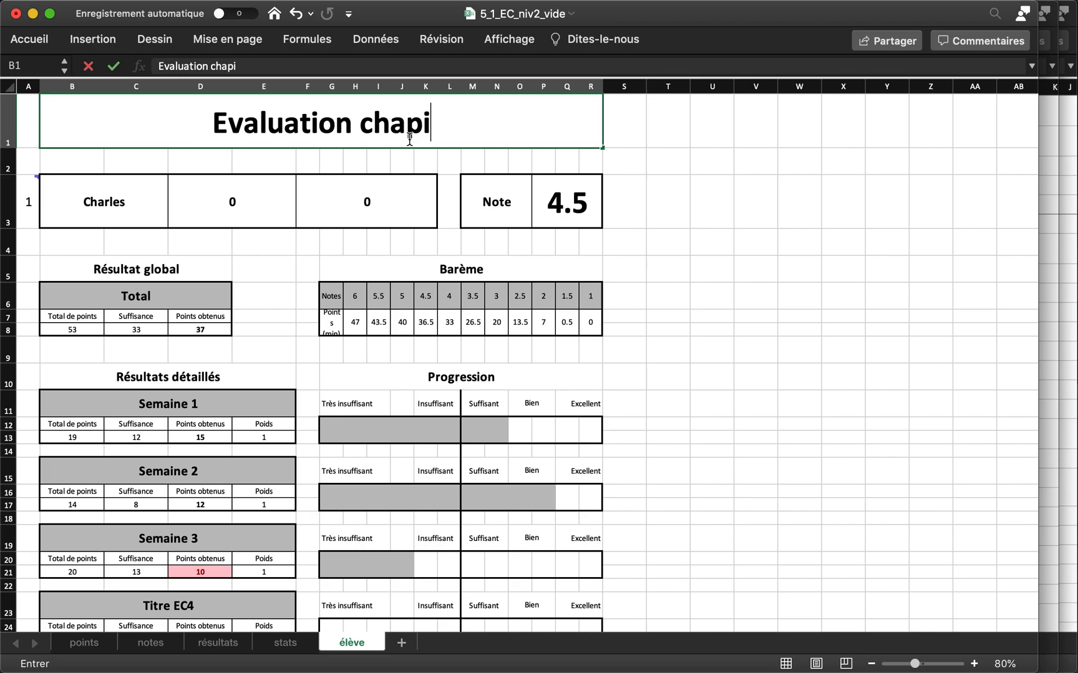
{"action": "type", "text": "tre 5"}
{"action": "key", "text": "Return"}
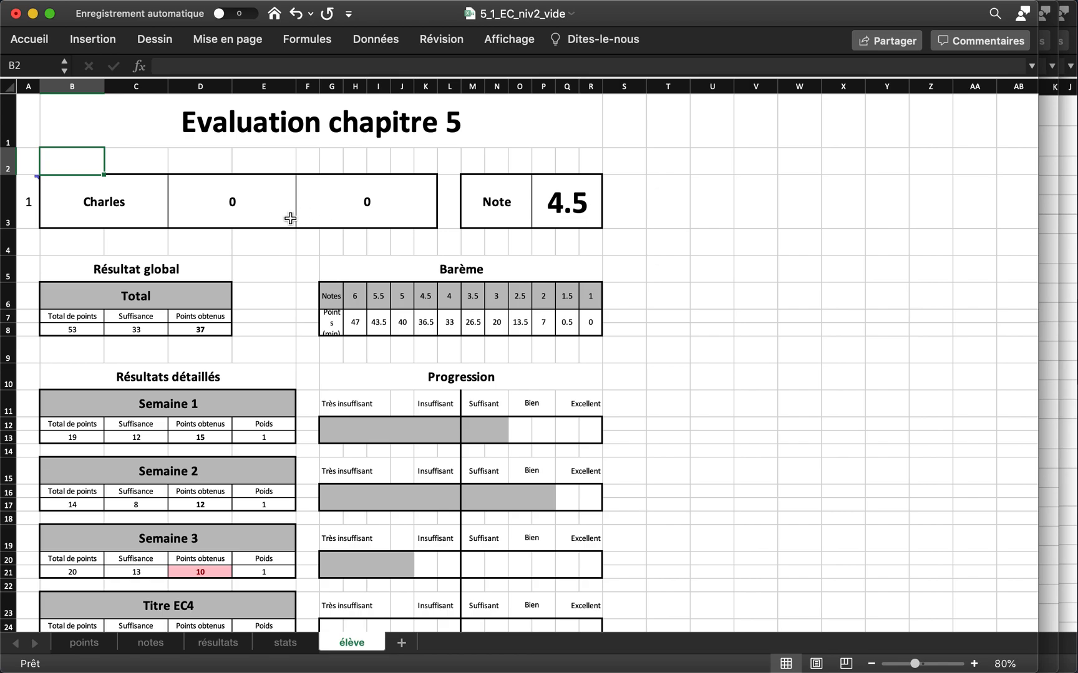
Examine the student report's grade, scale, detailed results and progress bars down to the usage instructions below EC10
{"action": "left_click", "coordinate": [577, 216]}
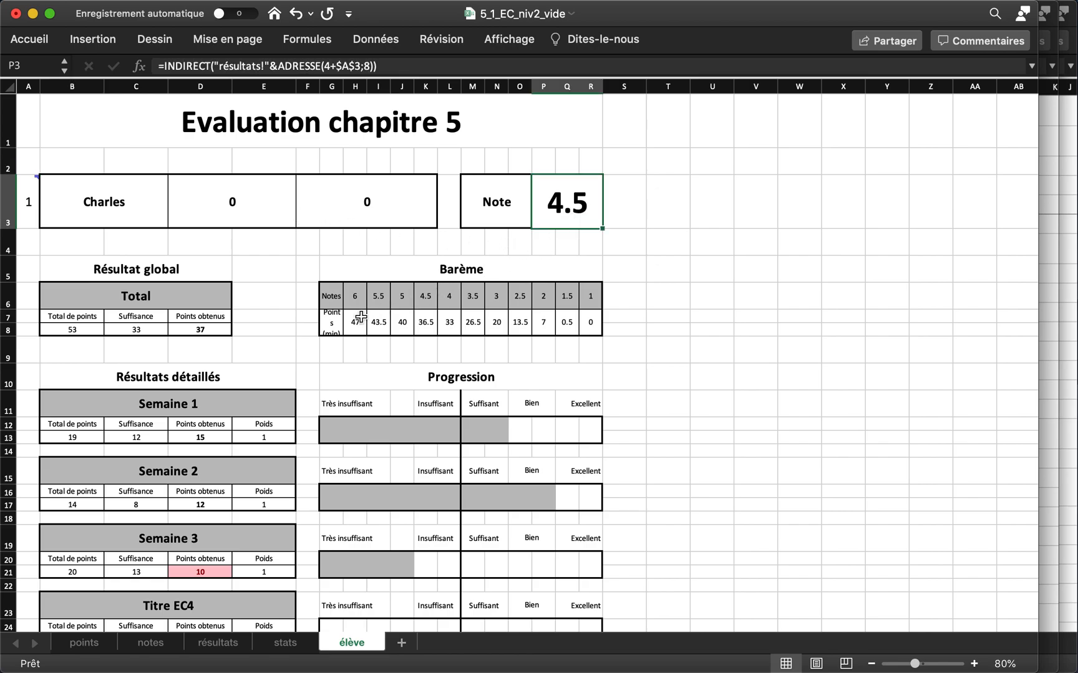
{"action": "scroll", "coordinate": [358, 336], "scroll_direction": "down", "scroll_amount": 2}
{"action": "scroll", "coordinate": [357, 334], "scroll_direction": "down", "scroll_amount": 5}
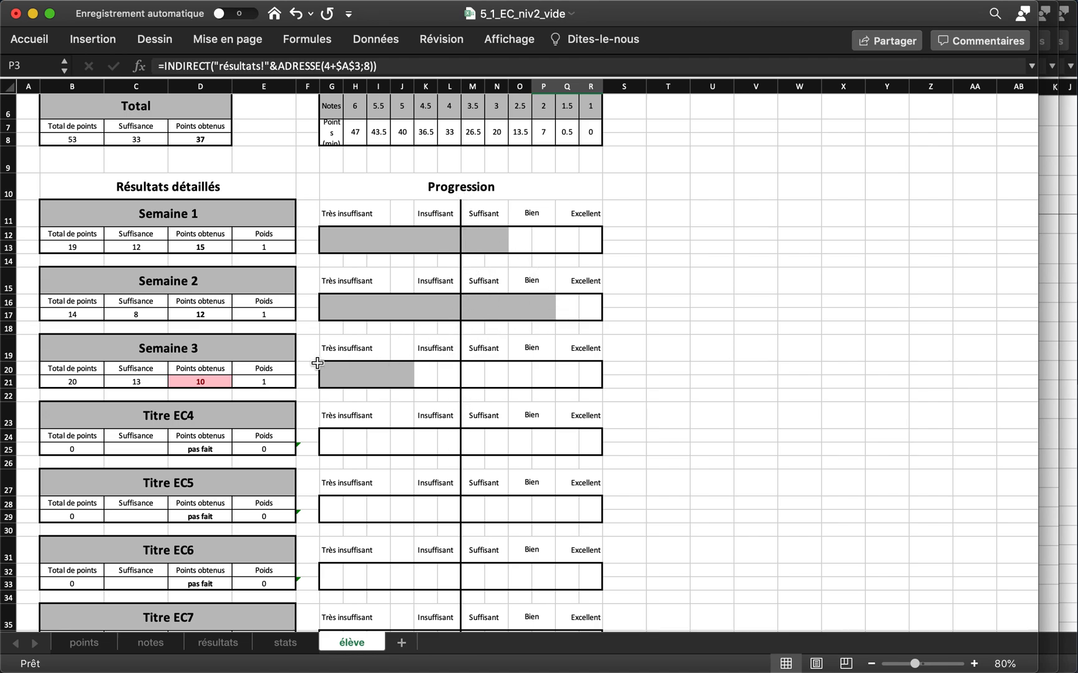
{"action": "scroll", "coordinate": [112, 409], "scroll_direction": "down", "scroll_amount": 6}
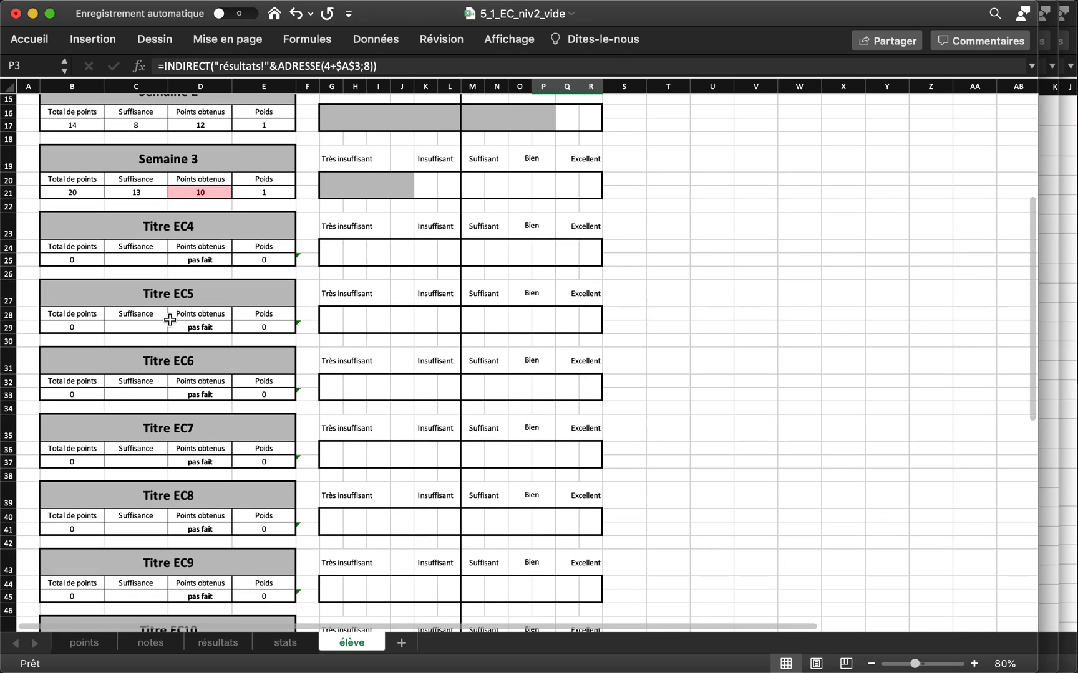
{"action": "scroll", "coordinate": [190, 219], "scroll_direction": "down", "scroll_amount": 3}
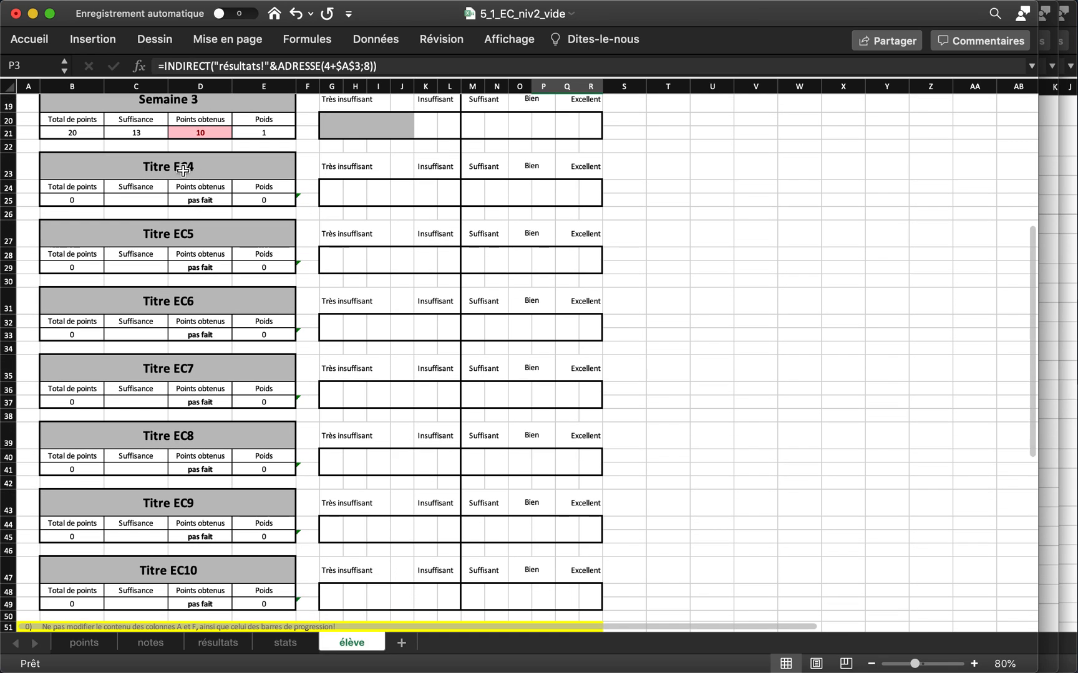
{"action": "scroll", "coordinate": [184, 270], "scroll_direction": "down", "scroll_amount": 6}
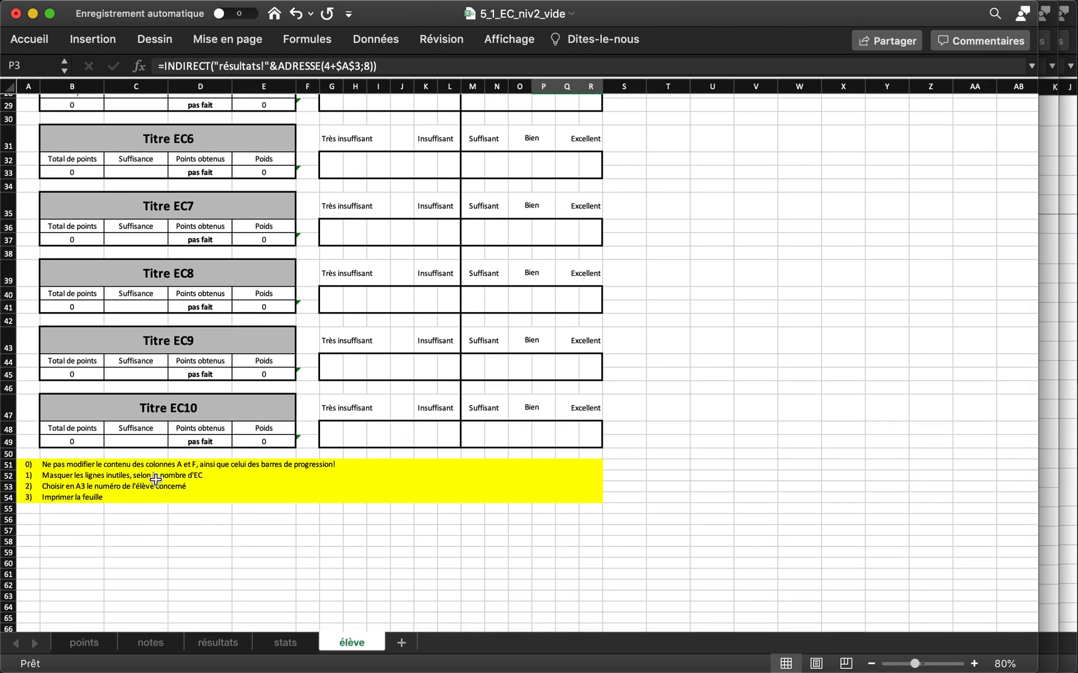
{"action": "scroll", "coordinate": [155, 479], "scroll_direction": "up", "scroll_amount": 8}
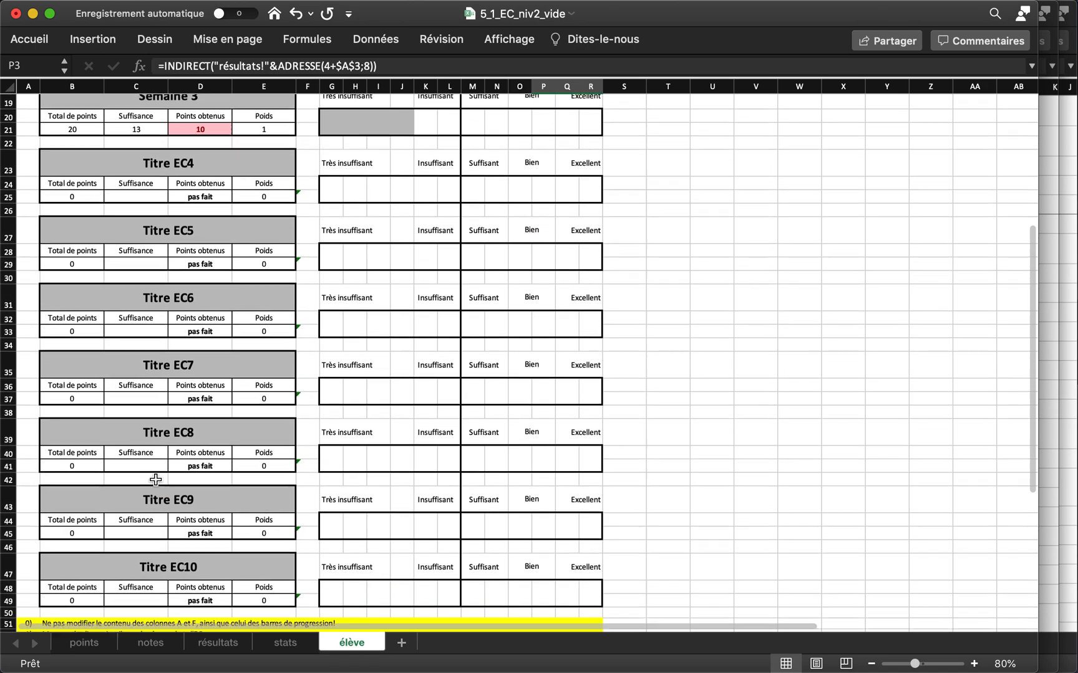
Hide rows 23 to 54 of the élève sheet, covering the unused EC4 to EC10 blocks and the instructions
{"action": "scroll", "coordinate": [155, 479], "scroll_direction": "up", "scroll_amount": 1}
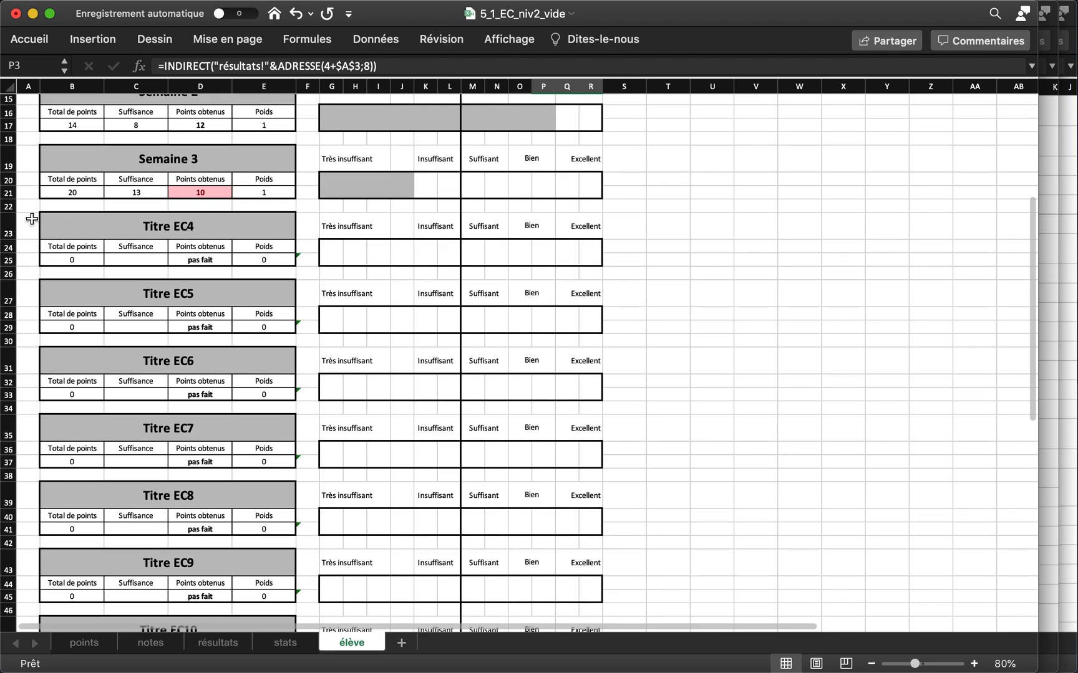
{"action": "left_click_drag", "start_coordinate": [8, 230], "coordinate": [9, 621]}
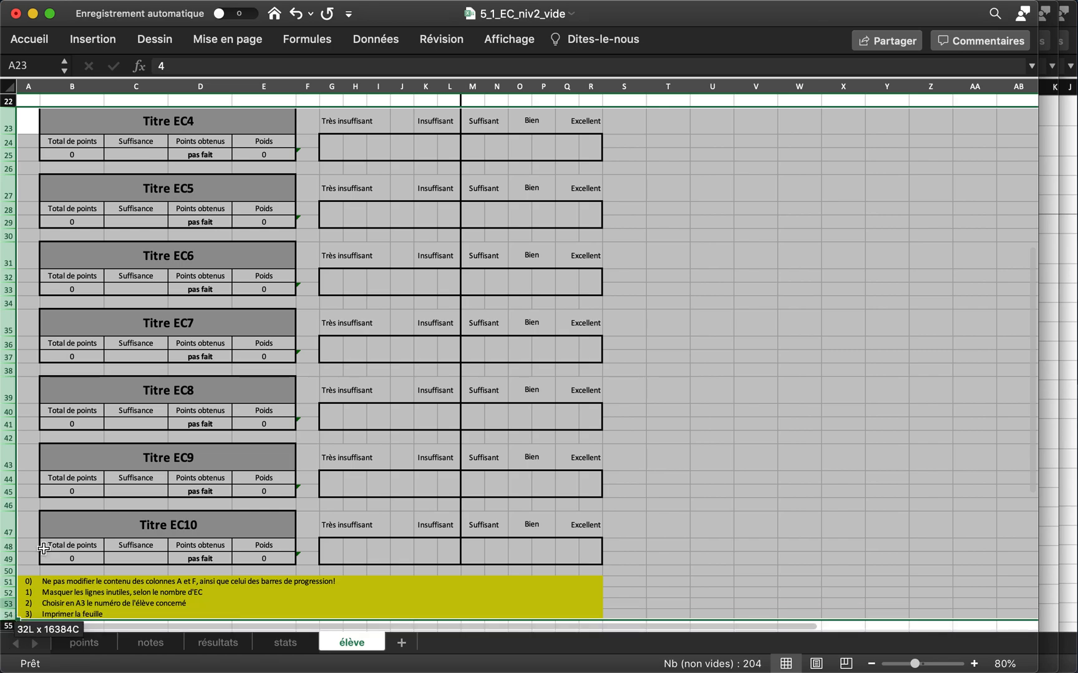
{"action": "right_click", "coordinate": [8, 324]}
{"action": "left_click", "coordinate": [75, 491]}
{"action": "scroll", "coordinate": [181, 286], "scroll_direction": "up", "scroll_amount": 10}
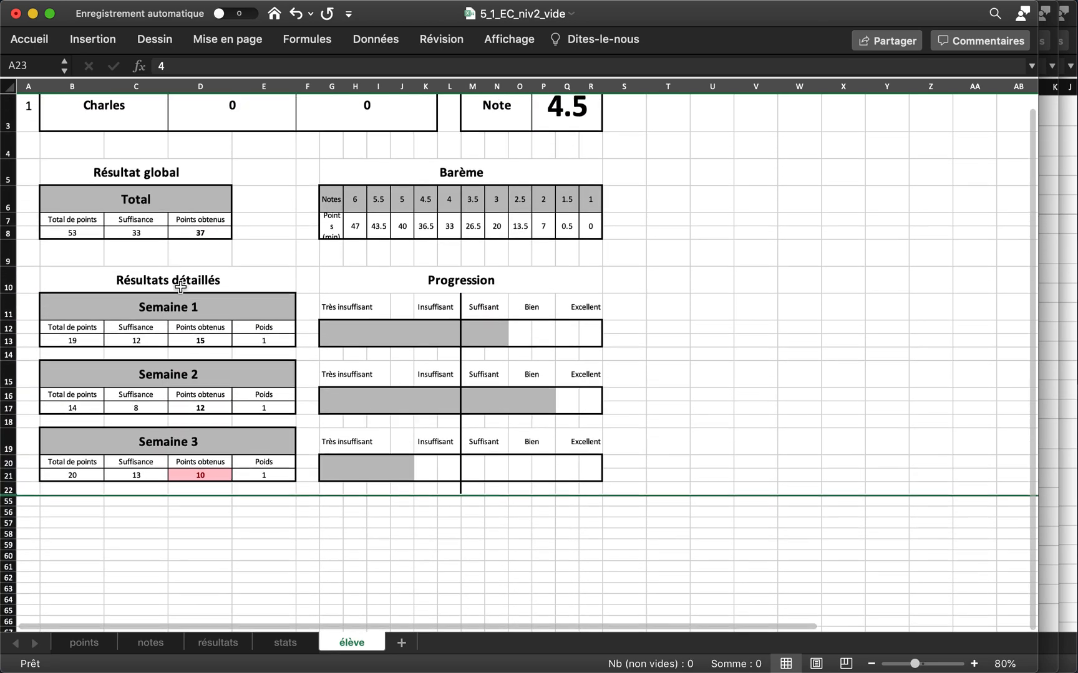
{"action": "left_click", "coordinate": [699, 446]}
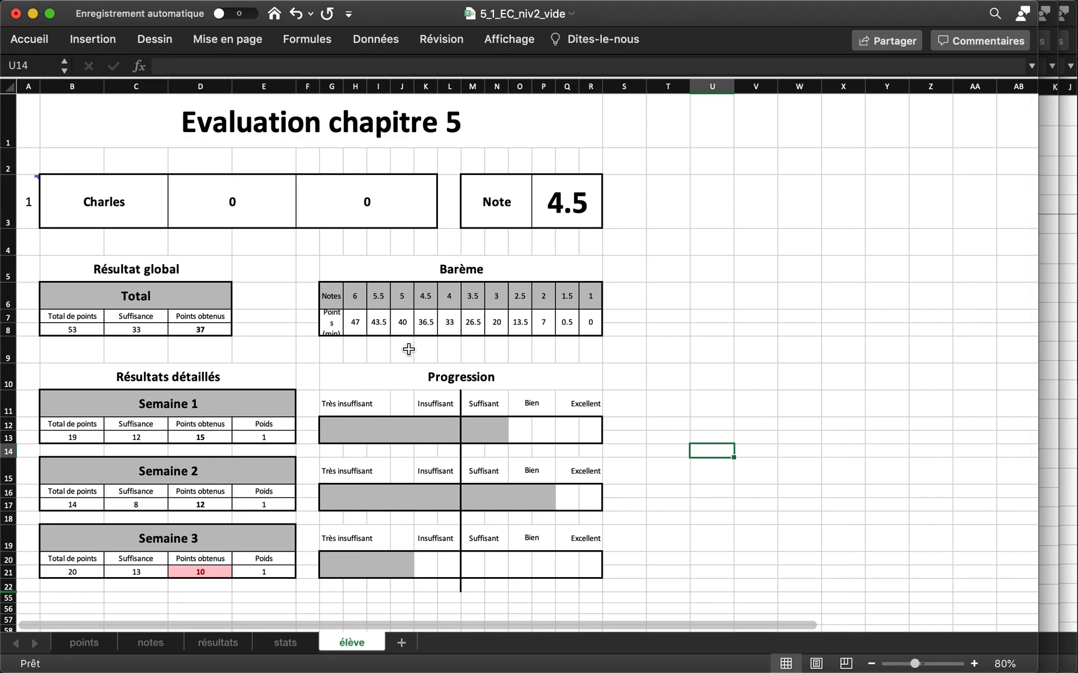
Set the student number in cell A3 of the élève sheet to 2 to show the second student's report
{"action": "left_click", "coordinate": [29, 217]}
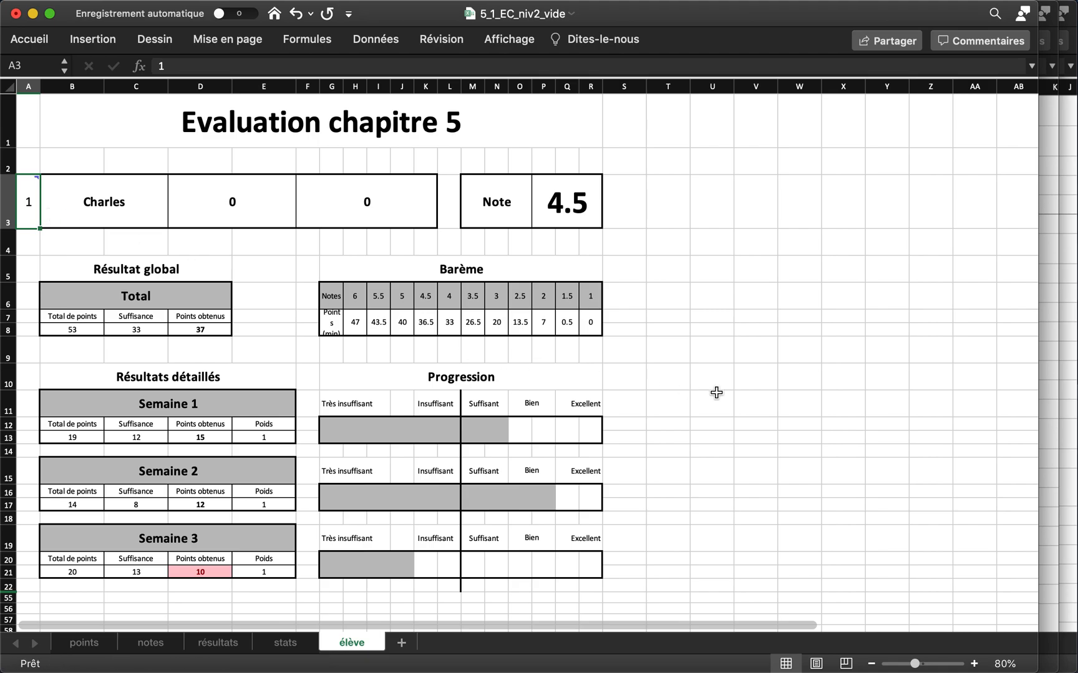
{"action": "type", "text": "2"}
{"action": "key", "text": "Return"}
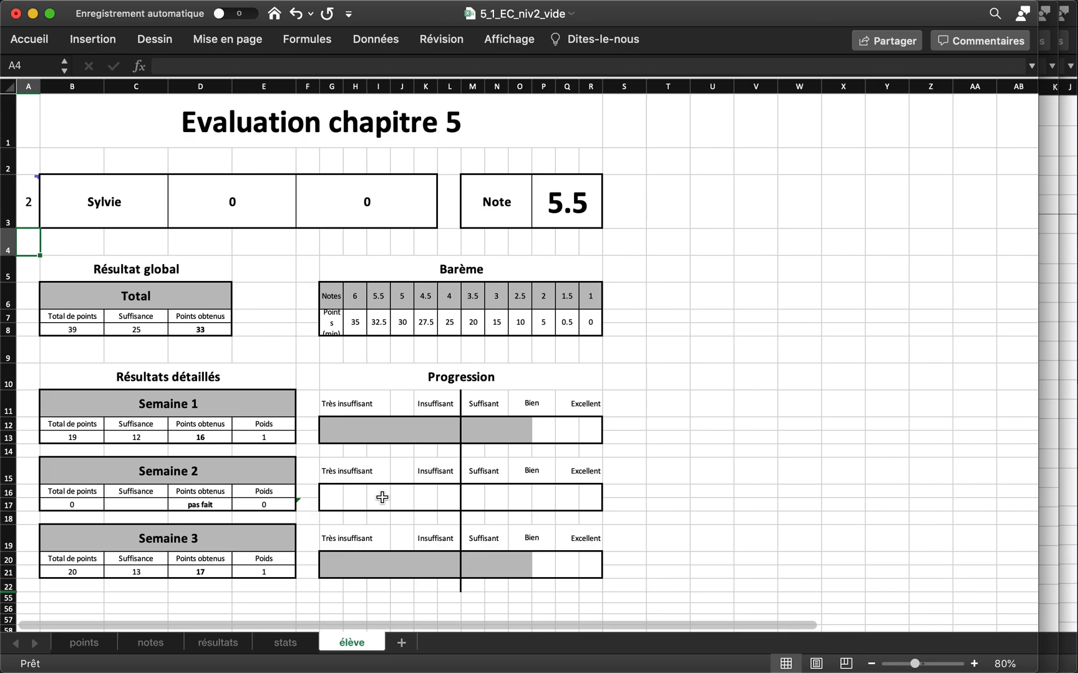
On the résultats sheet, enter 0 points for EC2 for the second student
{"action": "left_click", "coordinate": [216, 646]}
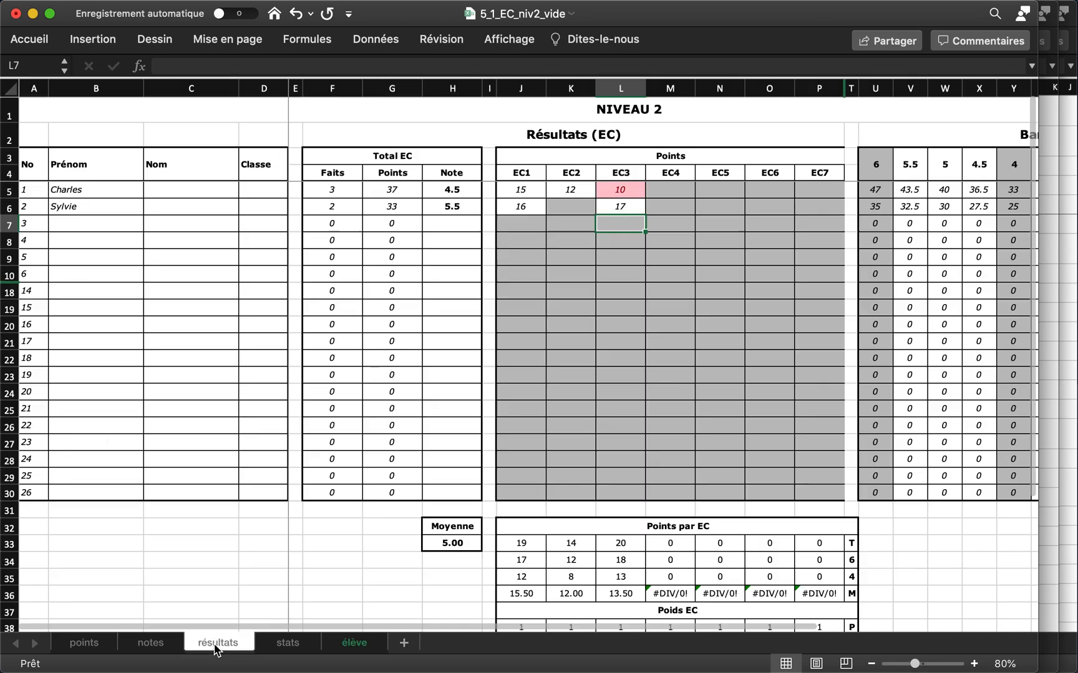
{"action": "key", "text": "Up"}
{"action": "key", "text": "Left"}
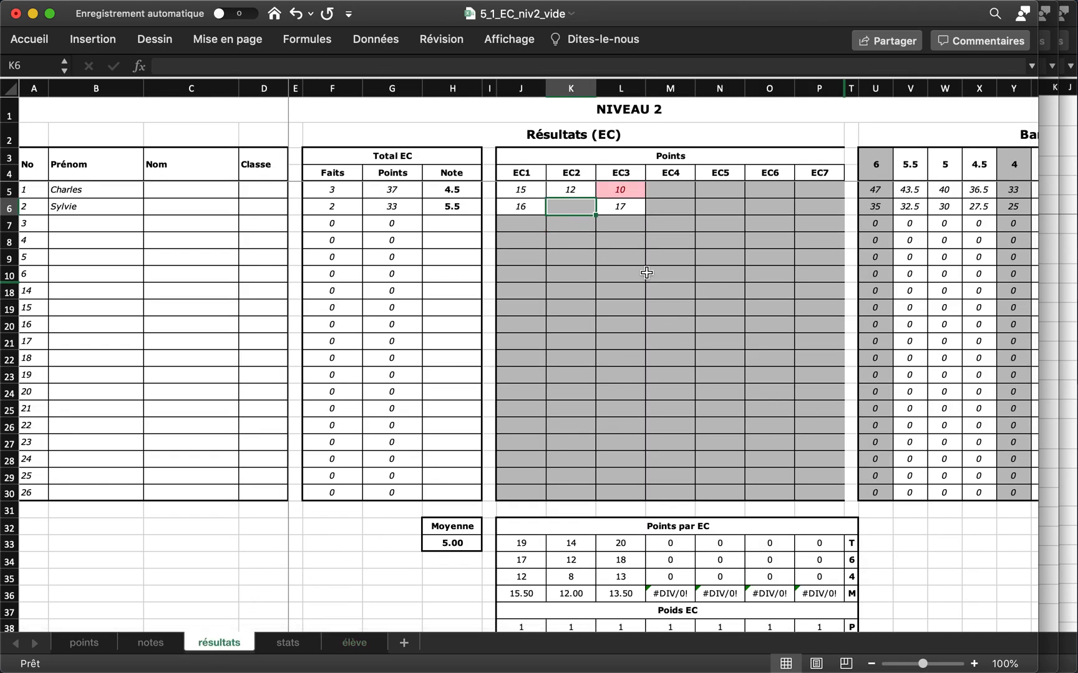
{"action": "type", "text": "0"}
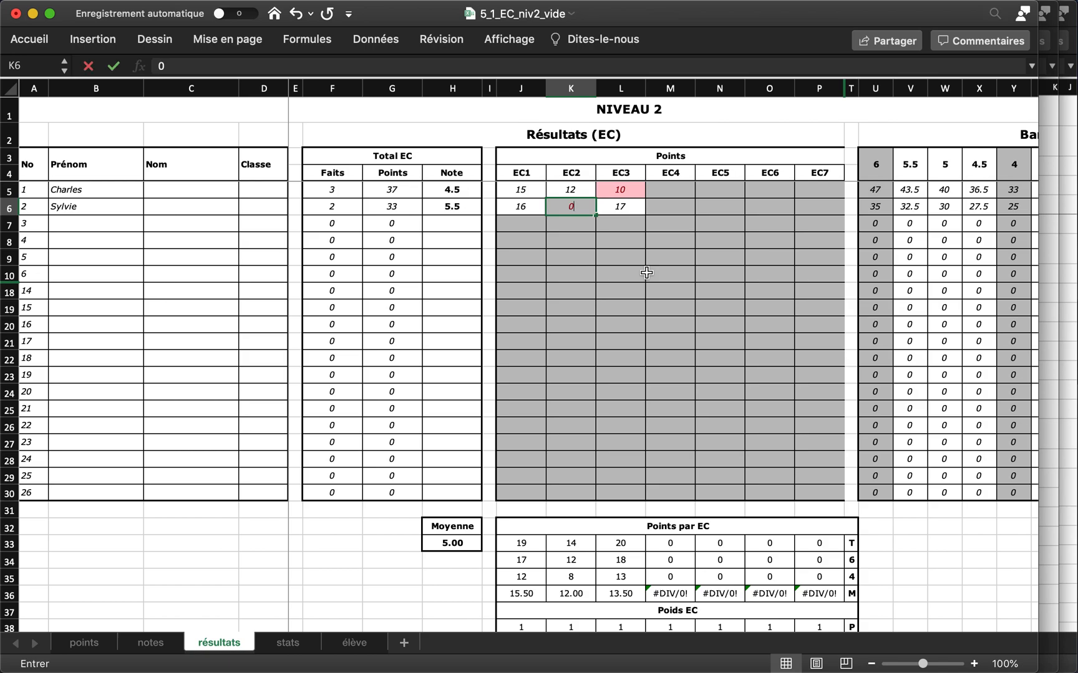
{"action": "key", "text": "Return"}
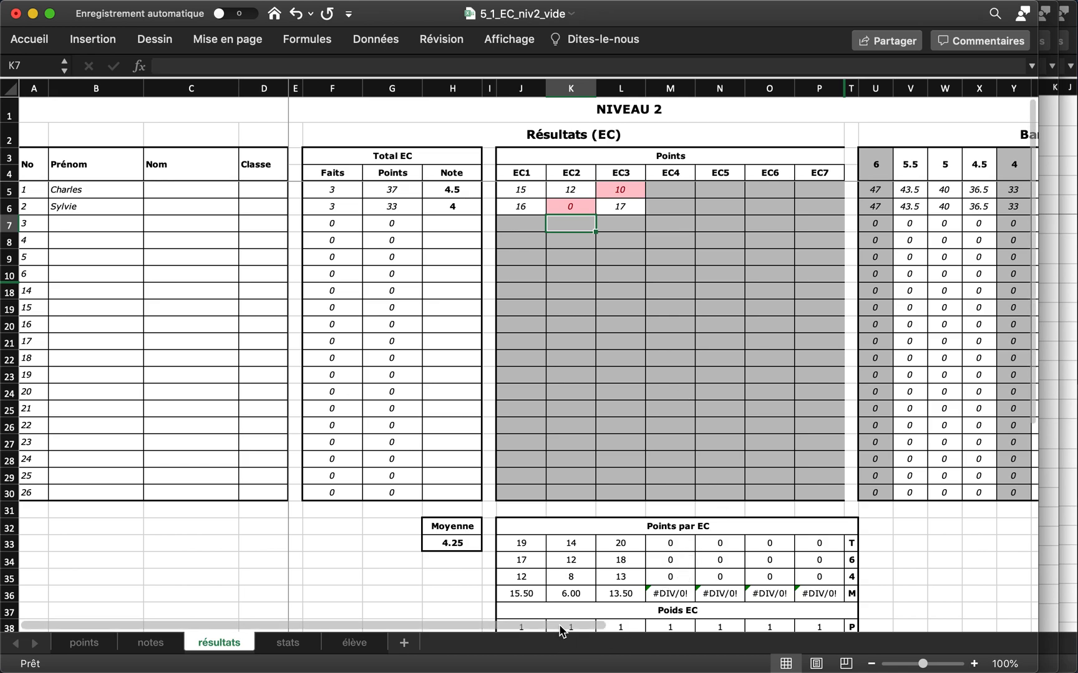
Clear the second student's EC2 points on the résultats sheet and view the effect on the élève sheet
{"action": "key", "text": "Up"}
{"action": "key", "text": "Delete"}
{"action": "key", "text": "Down"}
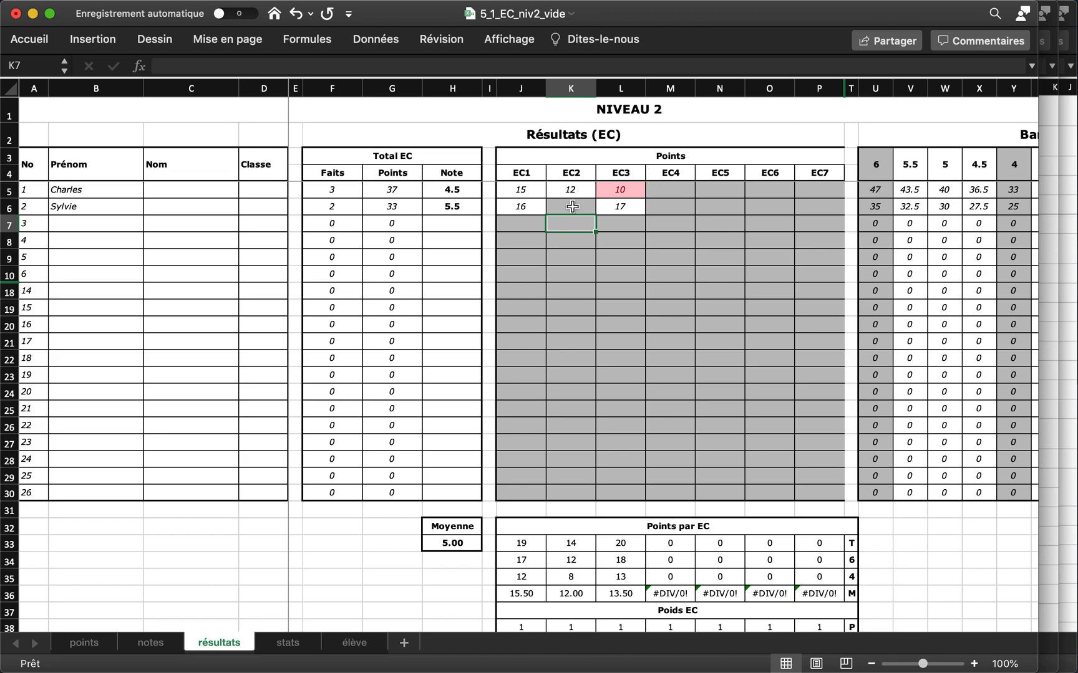
{"action": "left_click", "coordinate": [347, 644]}
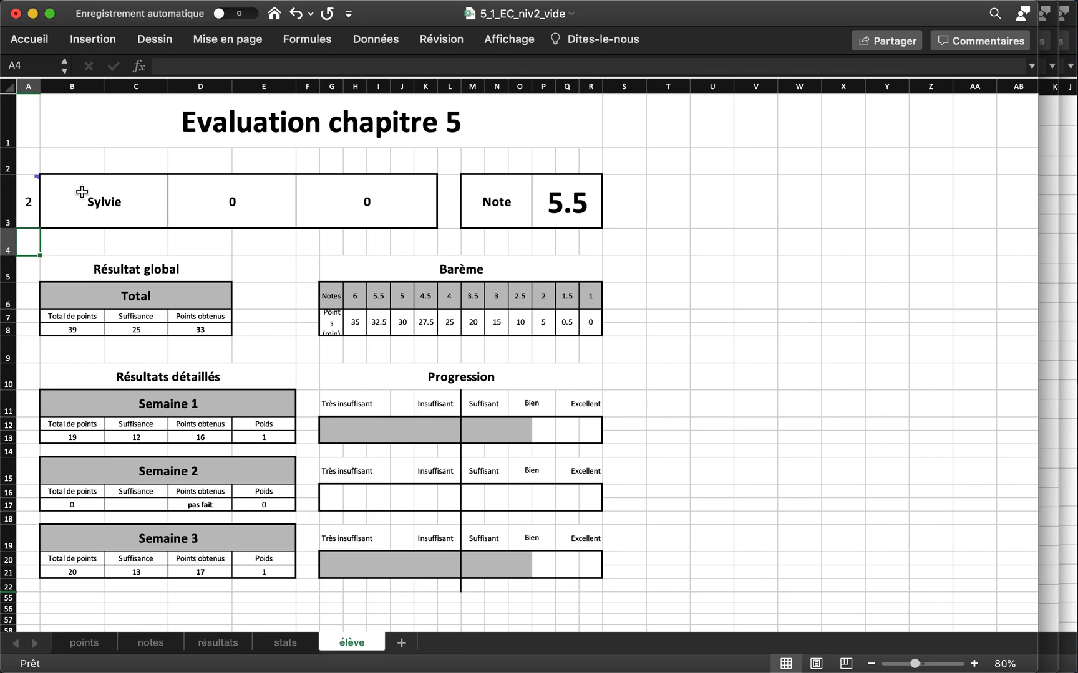
Set cell A3 of the élève sheet to 1, 2 and 3 in turn to view each student's report, and return it to 1
{"action": "key", "text": "Up"}
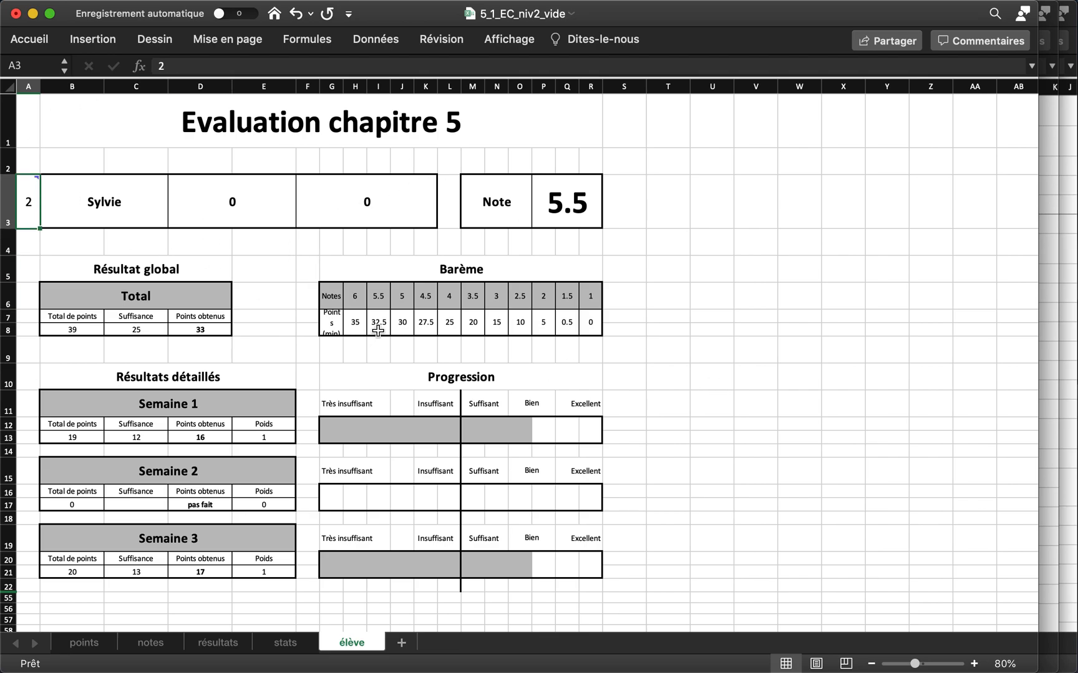
{"action": "type", "text": "1"}
{"action": "key", "text": "Return"}
{"action": "key", "text": "Up"}
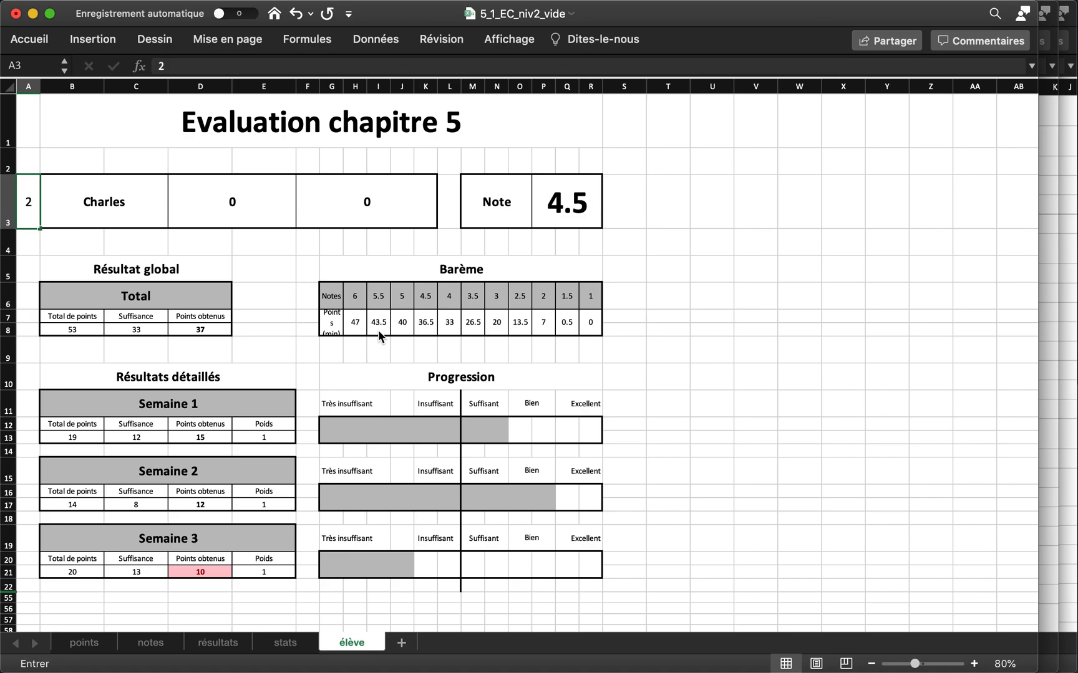
{"action": "type", "text": "2"}
{"action": "key", "text": "Return"}
{"action": "key", "text": "Up"}
{"action": "type", "text": "3"}
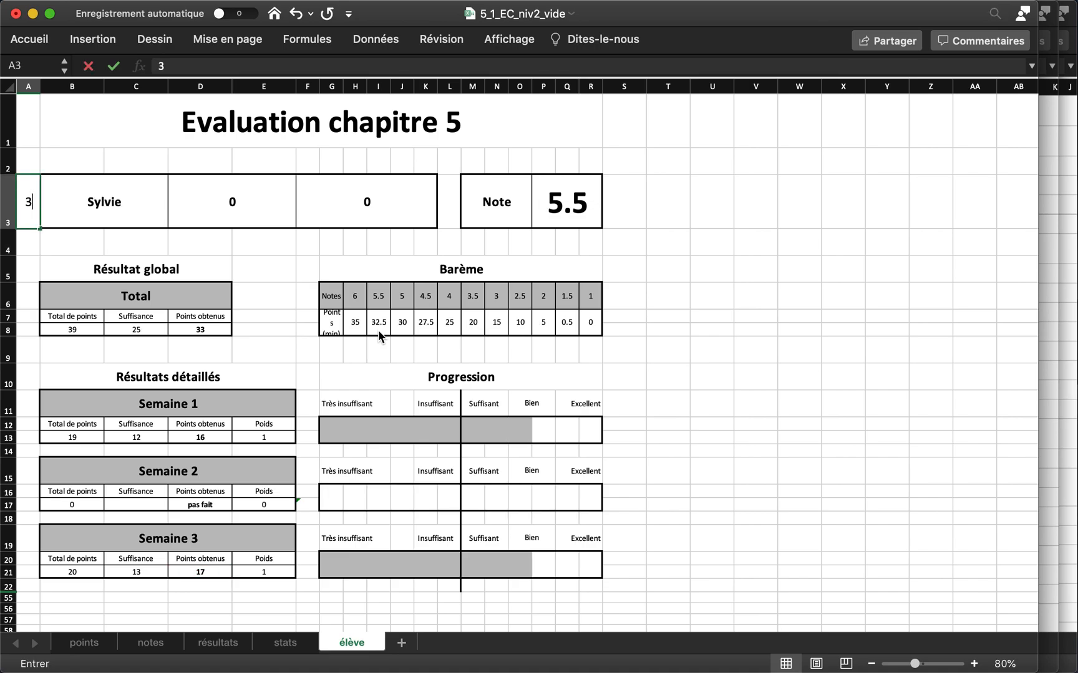
{"action": "key", "text": "Return"}
{"action": "key", "text": "Up"}
{"action": "type", "text": "1"}
{"action": "key", "text": "Return"}
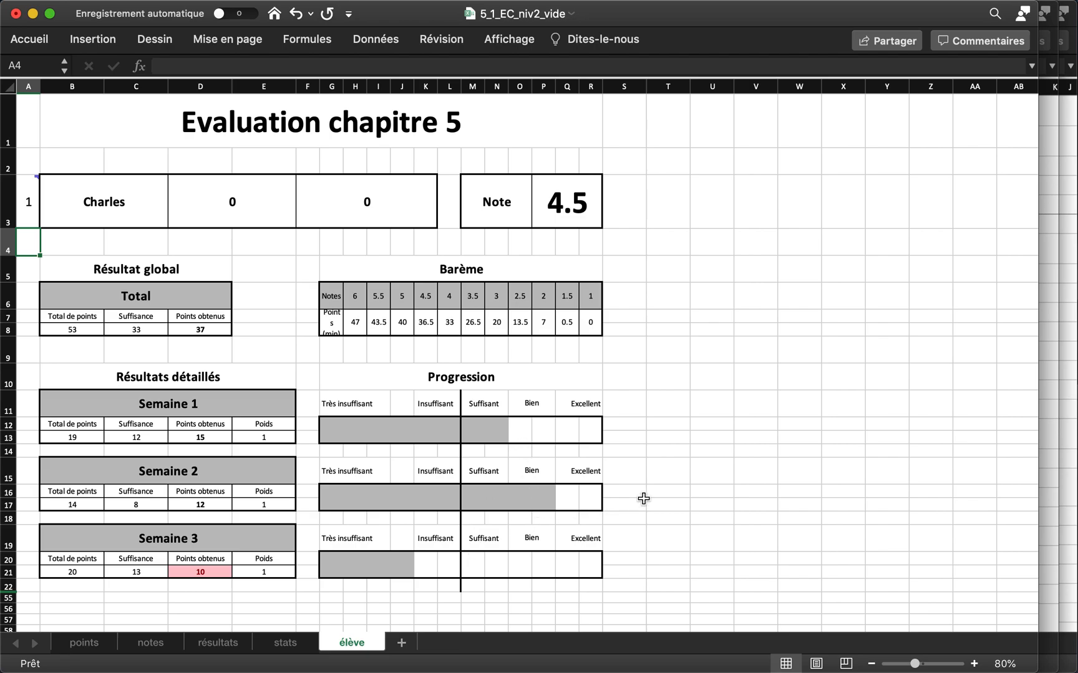
Close the 5_1_EC_niv2_vide workbook without saving the changes
{"action": "key", "text": "super+w"}
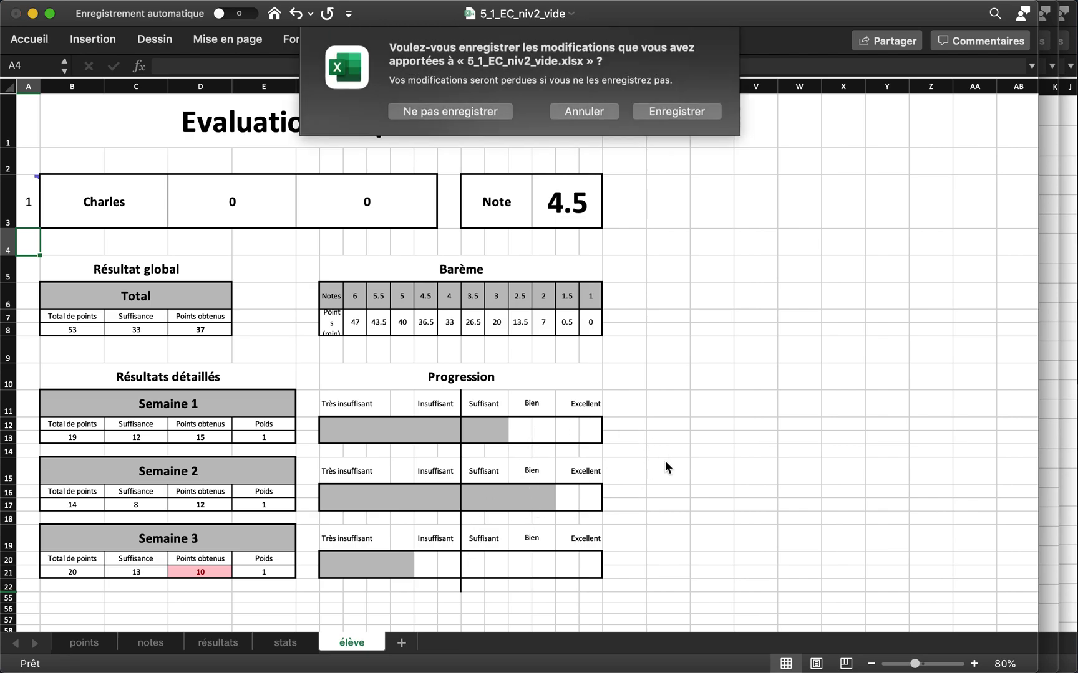
{"action": "left_click", "coordinate": [451, 111]}
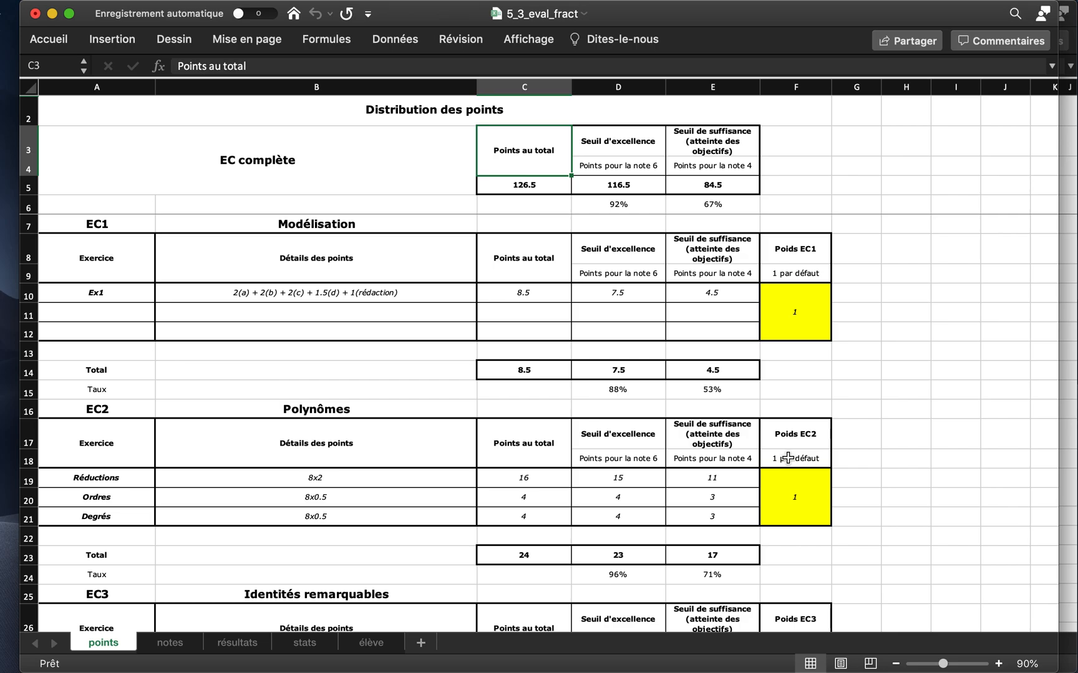
In the 5_3_eval_fract workbook, examine the points sheet's yellow weight cells and exercise blocks from EC1 to EC7, including the EC3 R retake
{"action": "left_click", "coordinate": [816, 315]}
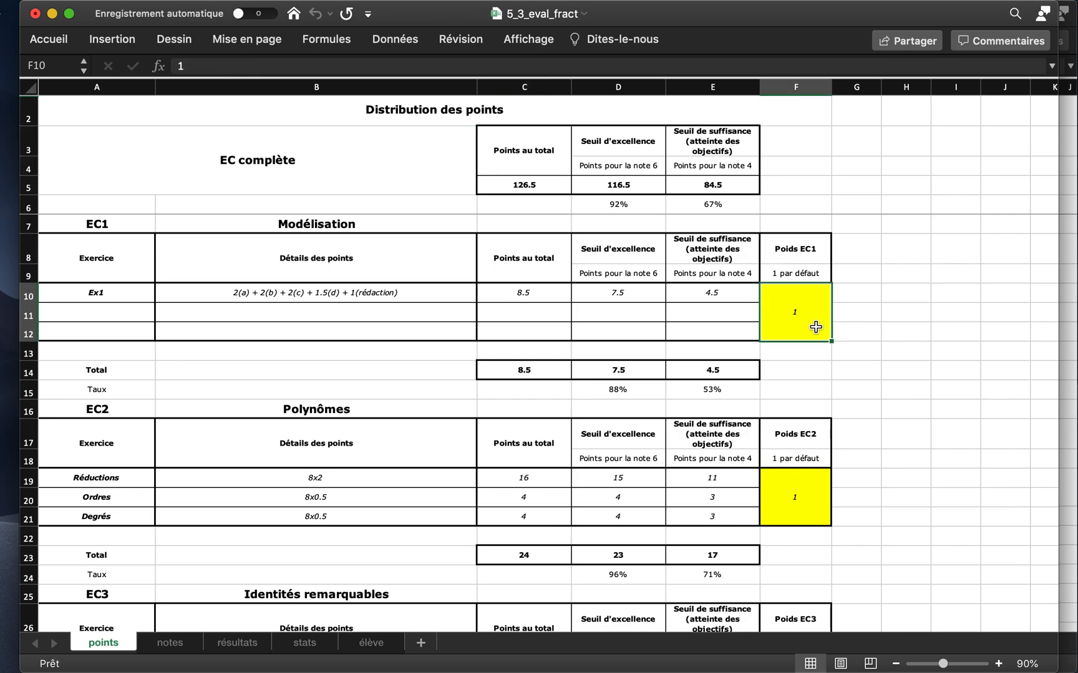
{"action": "left_click", "coordinate": [812, 493]}
{"action": "left_click", "coordinate": [820, 318]}
{"action": "scroll", "coordinate": [860, 382], "scroll_direction": "down", "scroll_amount": 6}
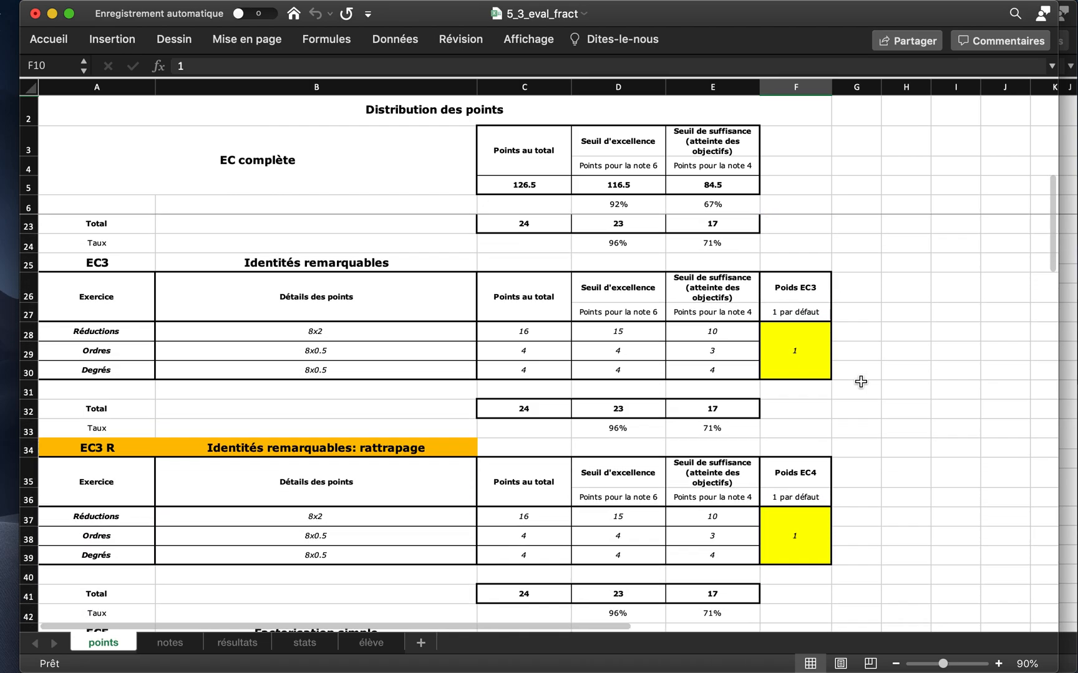
{"action": "scroll", "coordinate": [860, 382], "scroll_direction": "up", "scroll_amount": 6}
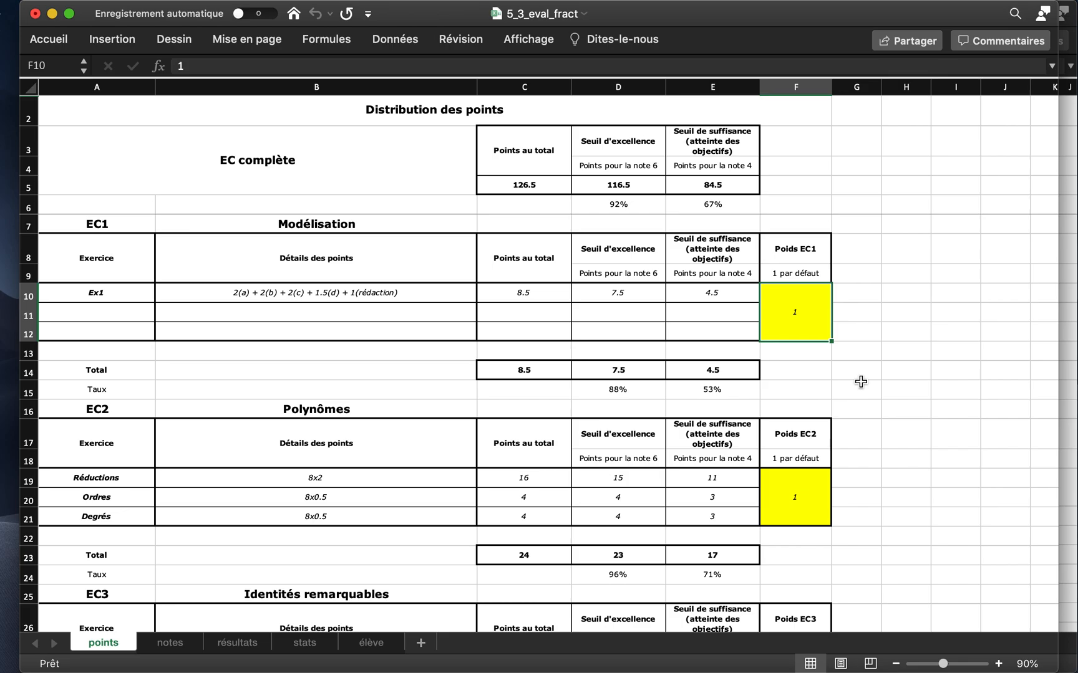
{"action": "scroll", "coordinate": [861, 381], "scroll_direction": "down", "scroll_amount": 12}
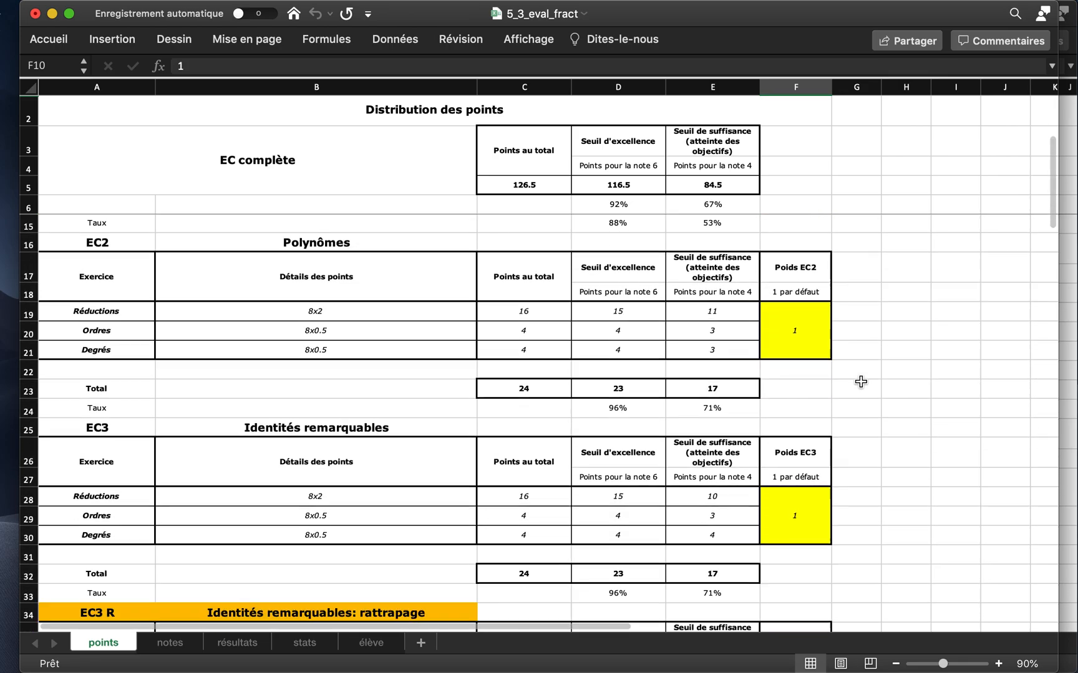
{"action": "scroll", "coordinate": [860, 382], "scroll_direction": "down", "scroll_amount": 6}
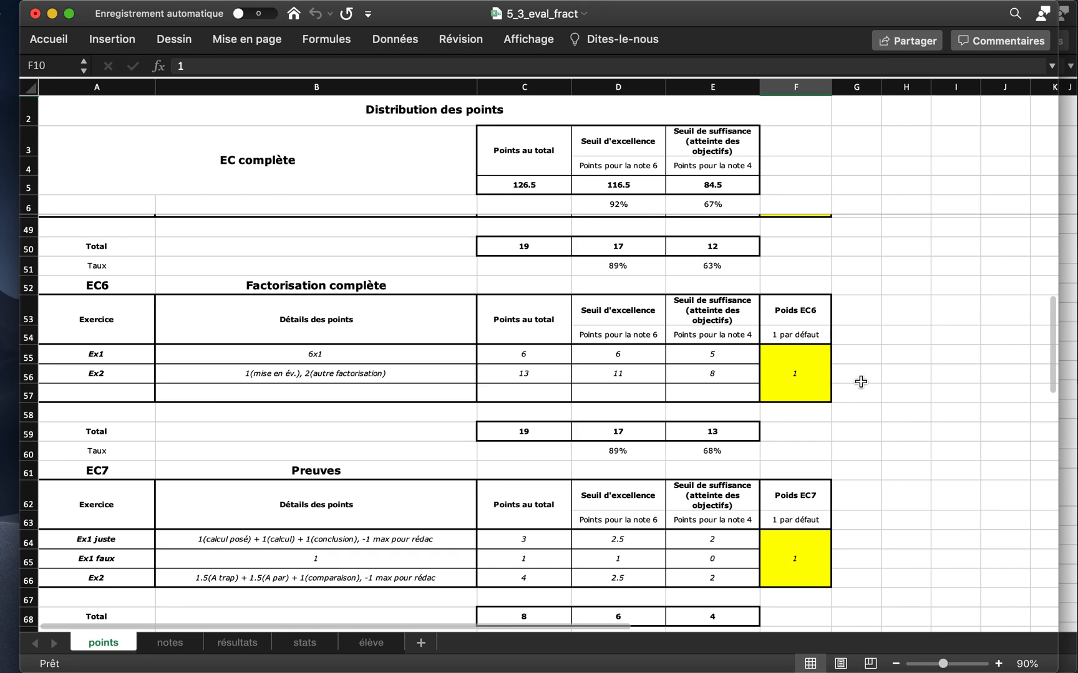
{"action": "scroll", "coordinate": [861, 382], "scroll_direction": "up", "scroll_amount": 2}
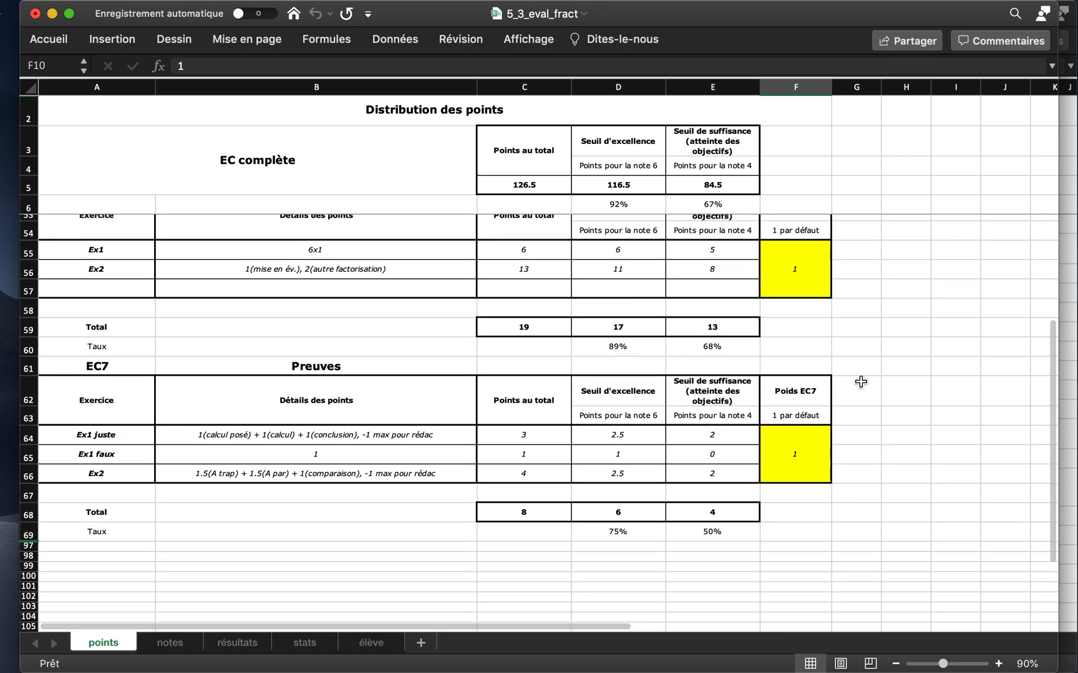
{"action": "scroll", "coordinate": [860, 382], "scroll_direction": "up", "scroll_amount": 15}
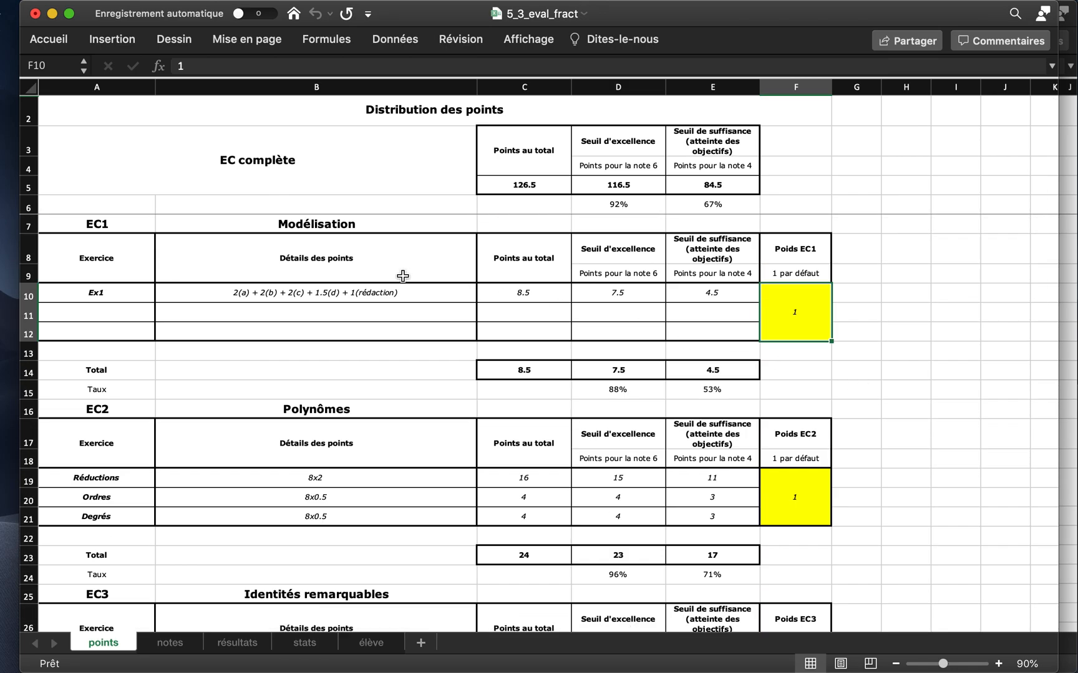
Show the élève sheet at 50% zoom to examine the whole student report down to the Preuves block
{"action": "left_click", "coordinate": [374, 644]}
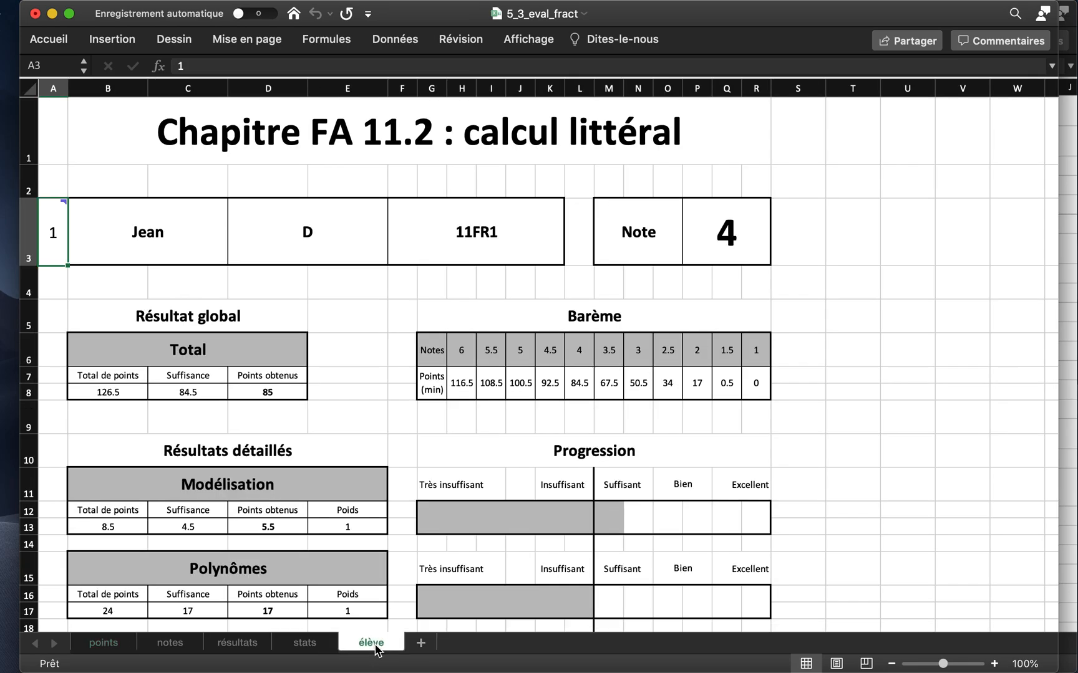
{"action": "left_click", "coordinate": [994, 665]}
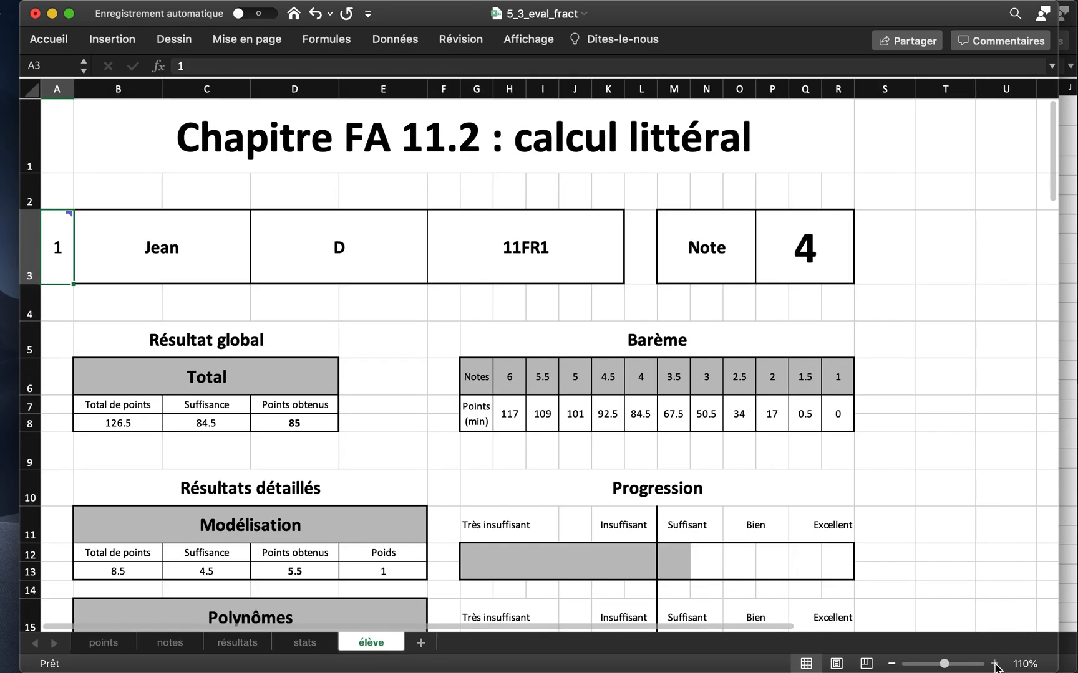
{"action": "left_click", "coordinate": [891, 665]}
{"action": "left_click", "coordinate": [892, 665]}
{"action": "left_click", "coordinate": [892, 664]}
{"action": "left_click", "coordinate": [892, 665]}
{"action": "left_click", "coordinate": [892, 665]}
{"action": "left_click", "coordinate": [891, 664]}
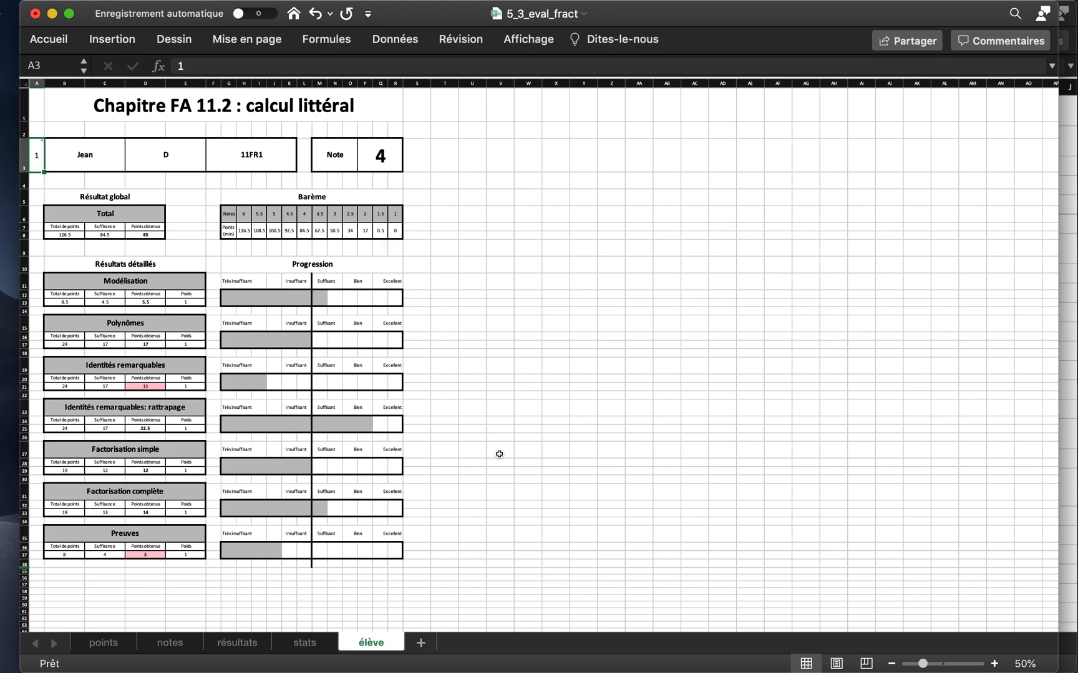
On the points sheet, try weights of 2.5 and 3 for EC7 (Preuves)
{"action": "left_click", "coordinate": [100, 643]}
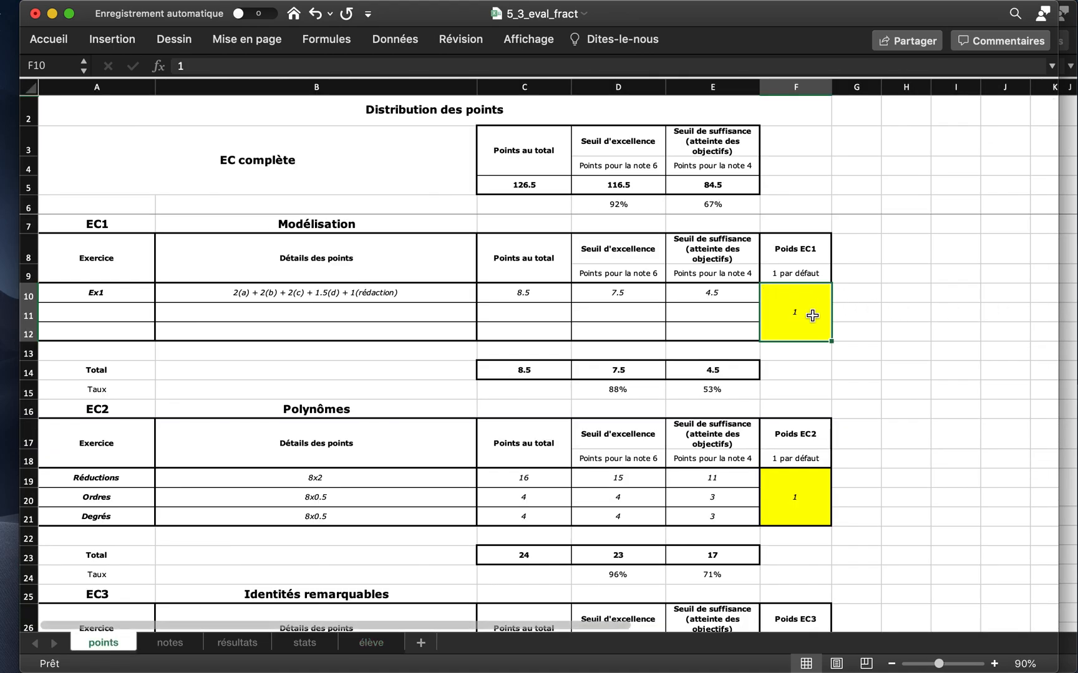
{"action": "scroll", "coordinate": [812, 315], "scroll_direction": "down", "scroll_amount": 15}
{"action": "left_click", "coordinate": [815, 366]}
{"action": "type", "text": "2.5"}
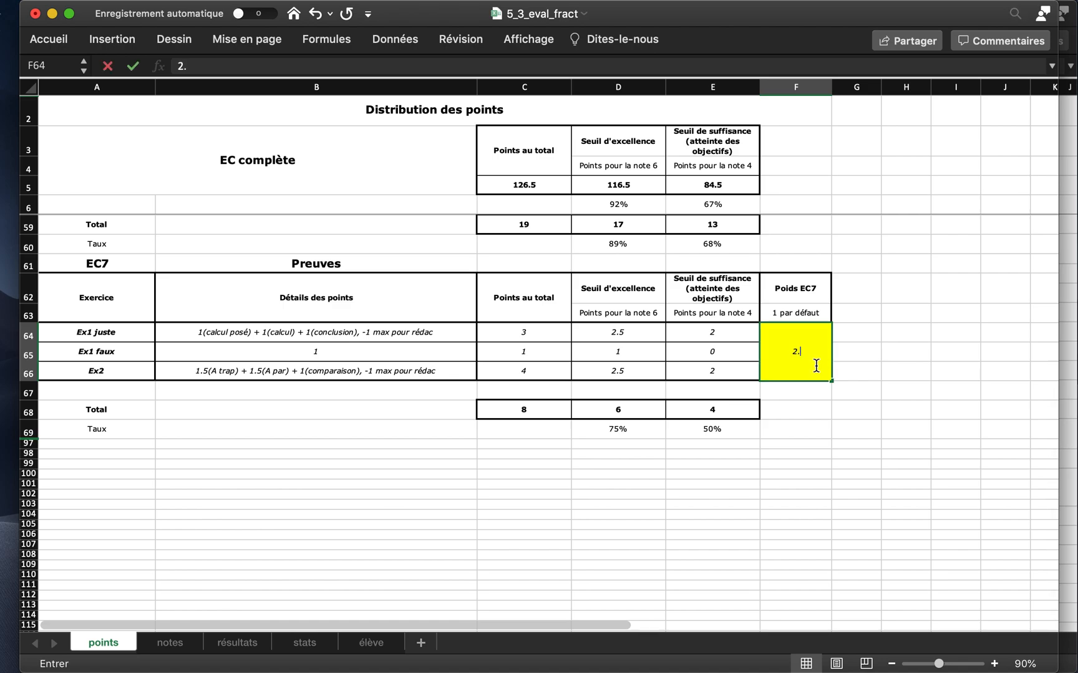
{"action": "key", "text": "Return"}
{"action": "left_click", "coordinate": [816, 366]}
{"action": "type", "text": "3"}
{"action": "key", "text": "Return"}
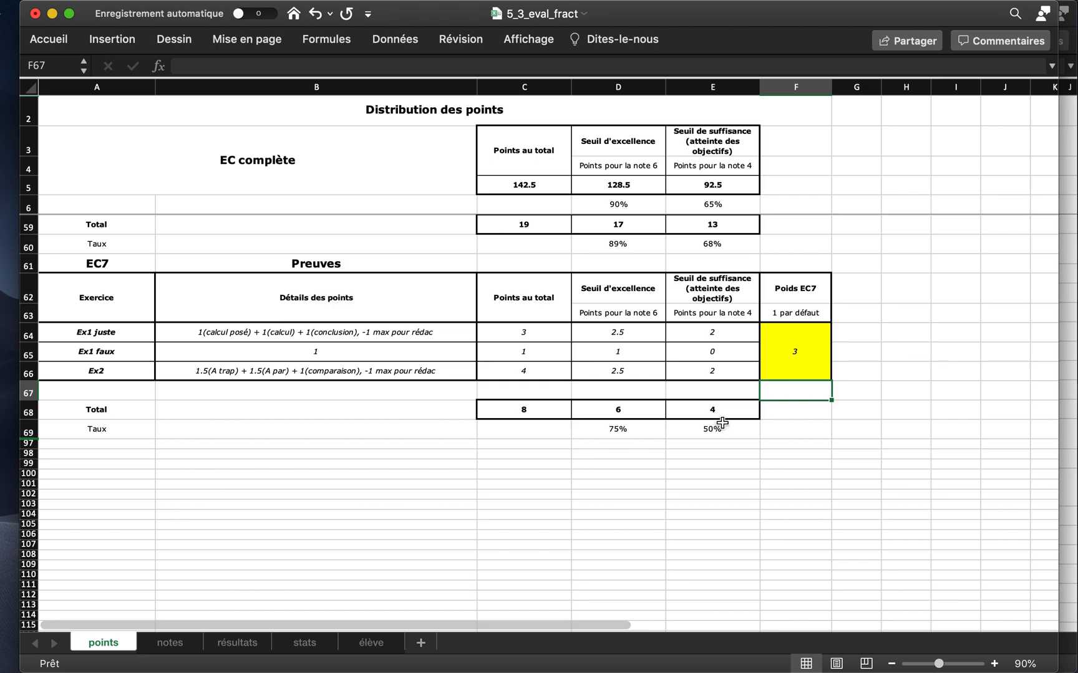
Restore the EC7 (Preuves) weight to 1 on the points sheet
{"action": "left_click", "coordinate": [814, 373]}
{"action": "type", "text": "1"}
{"action": "key", "text": "Return"}
Return to the élève sheet and examine the student report at 60% zoom
{"action": "left_click", "coordinate": [367, 646]}
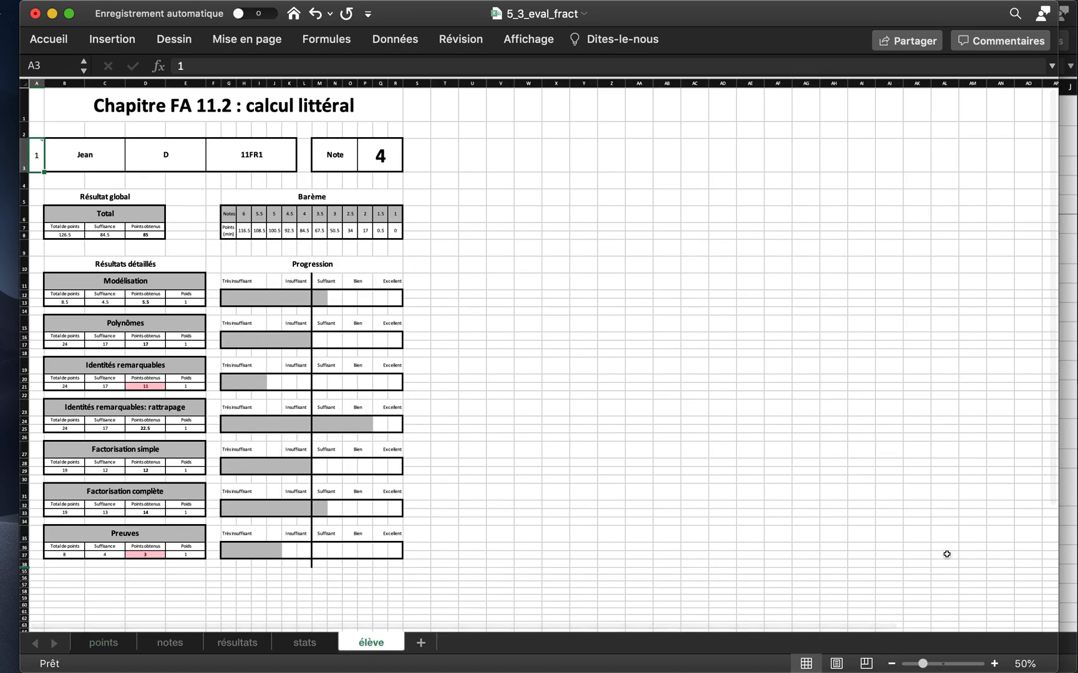
{"action": "left_click", "coordinate": [993, 664]}
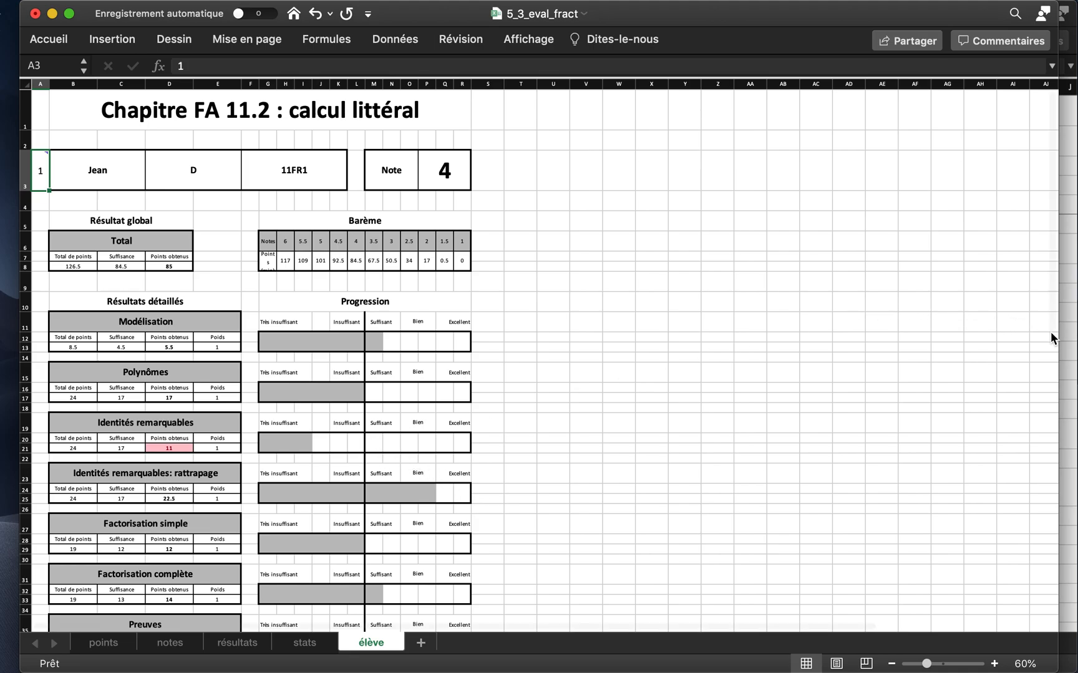
Switch to the 5_4_eval_criteriee workbook and examine its élève report down to the fourth objective, Détermination d'expressions fonctionnelles
{"action": "left_click", "coordinate": [1067, 348]}
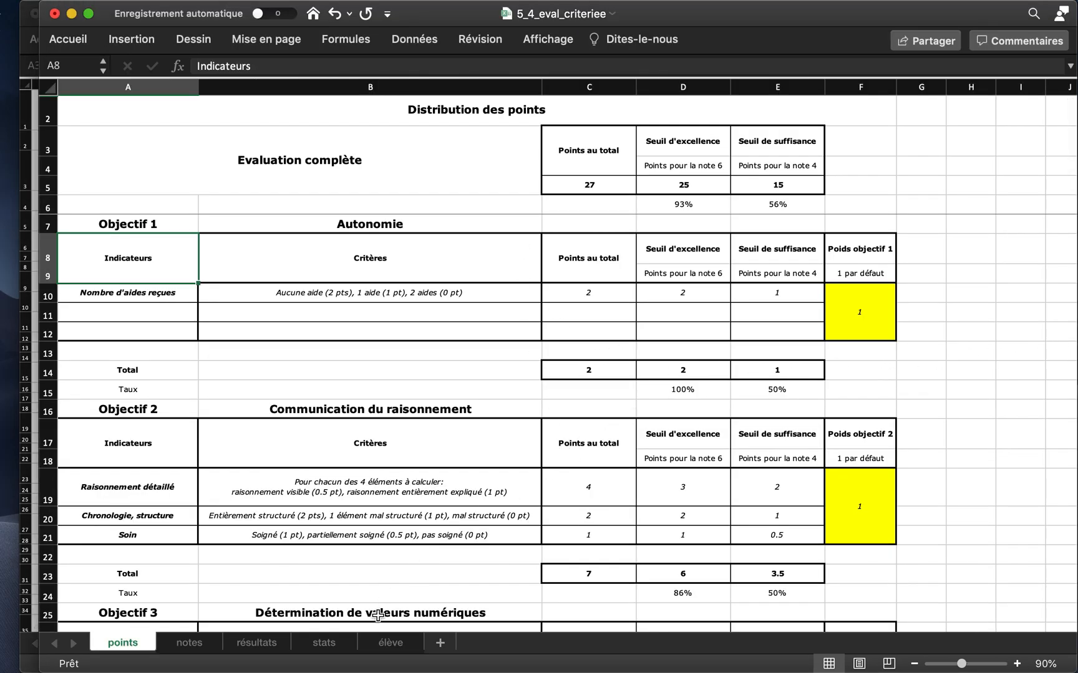
{"action": "left_click", "coordinate": [389, 648]}
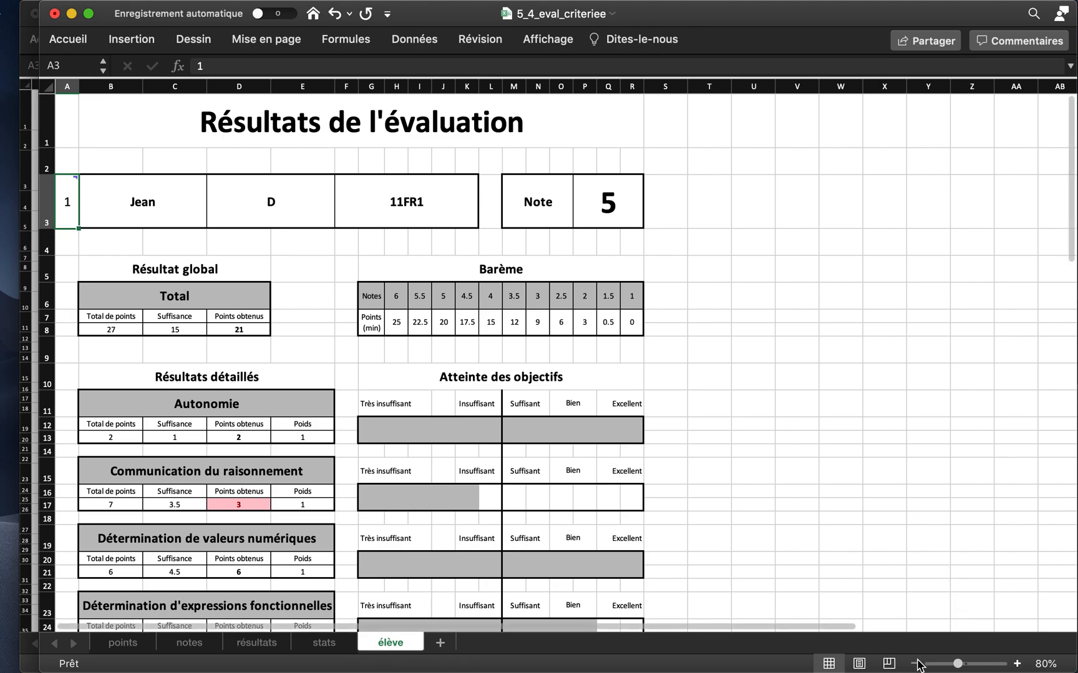
{"action": "scroll", "coordinate": [835, 433], "scroll_direction": "down", "scroll_amount": 3}
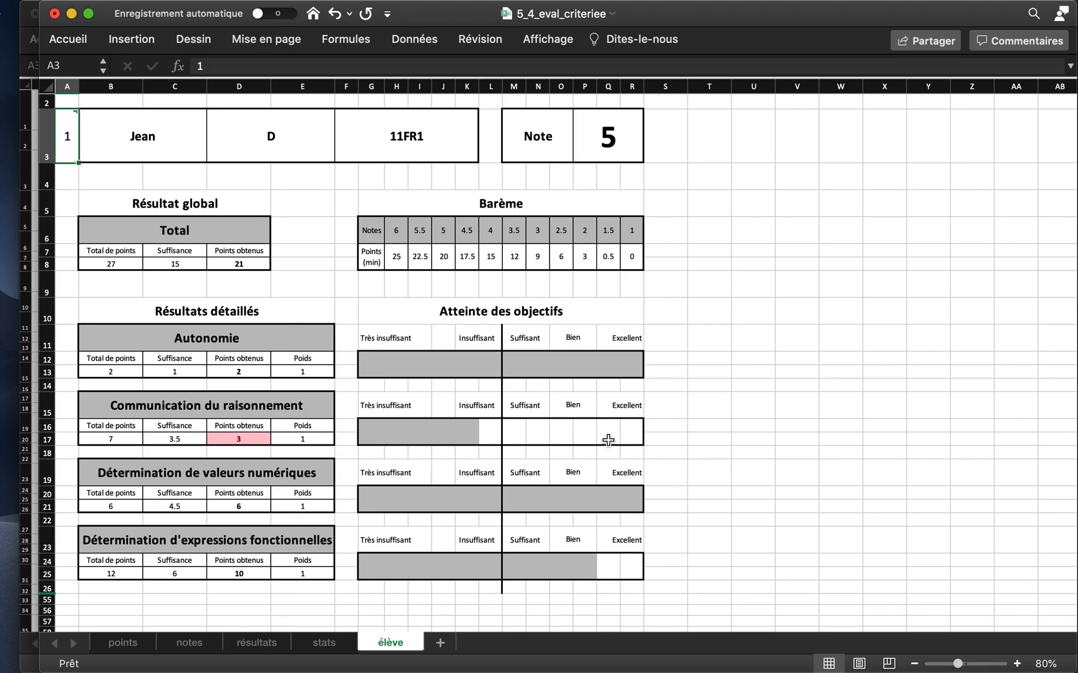
Examine the indicators and criteria of objectives 1 to 4 on the points sheet and compare them with the élève report
{"action": "left_click", "coordinate": [123, 643]}
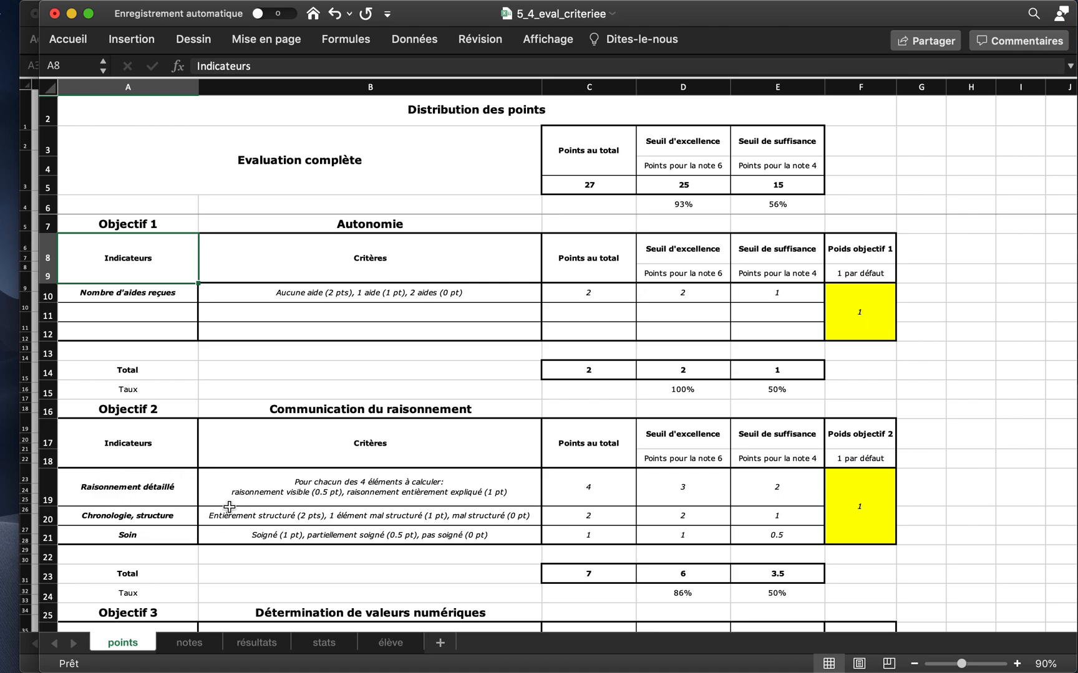
{"action": "scroll", "coordinate": [230, 506], "scroll_direction": "down", "scroll_amount": 10}
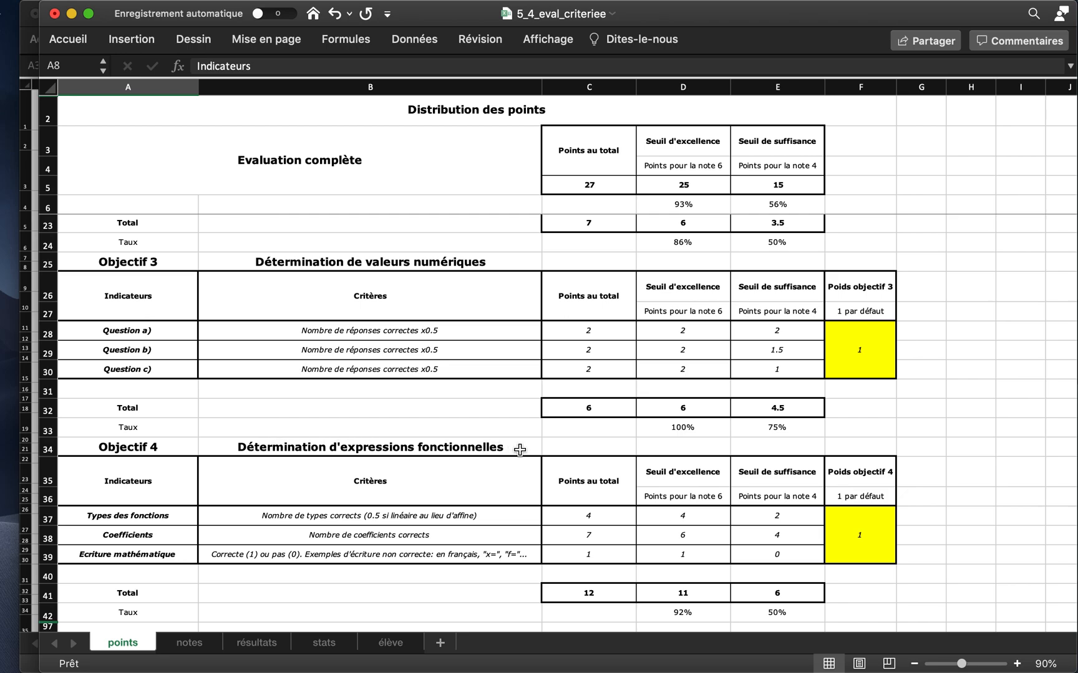
{"action": "left_click", "coordinate": [391, 644]}
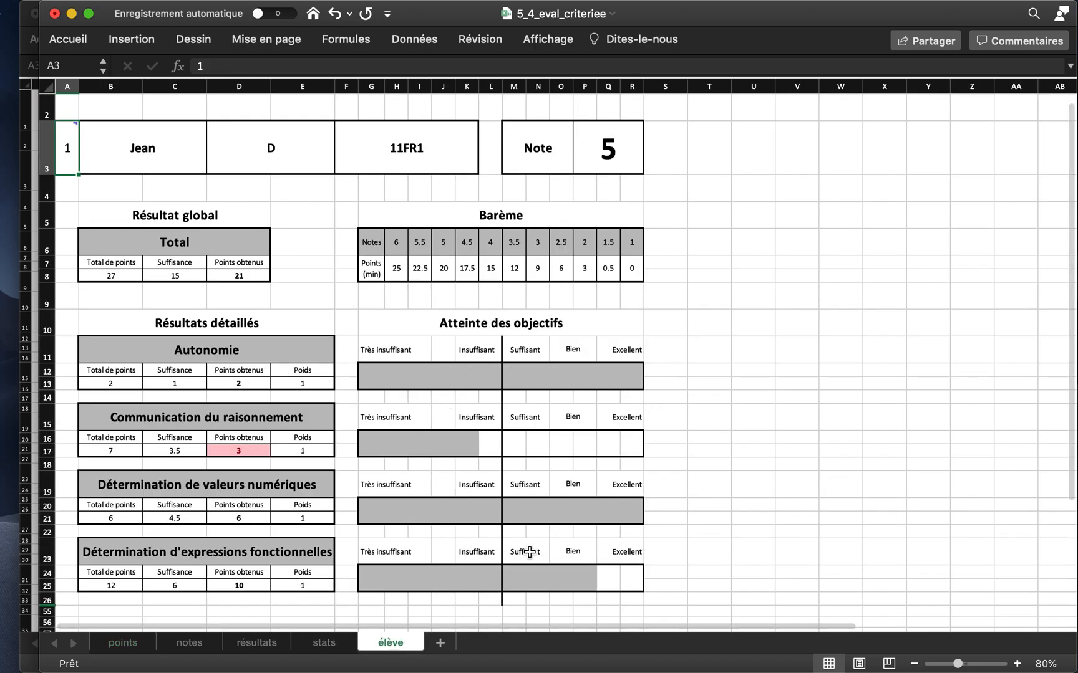